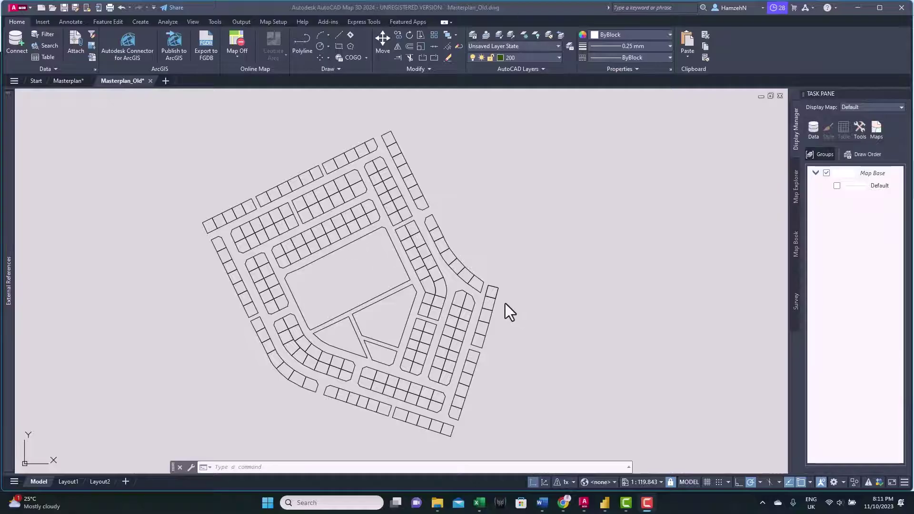
# Step: Trace the northernmost plot of the eastern plot row with a closed polyline through its four corners
pyautogui.scroll(2, 505, 303)
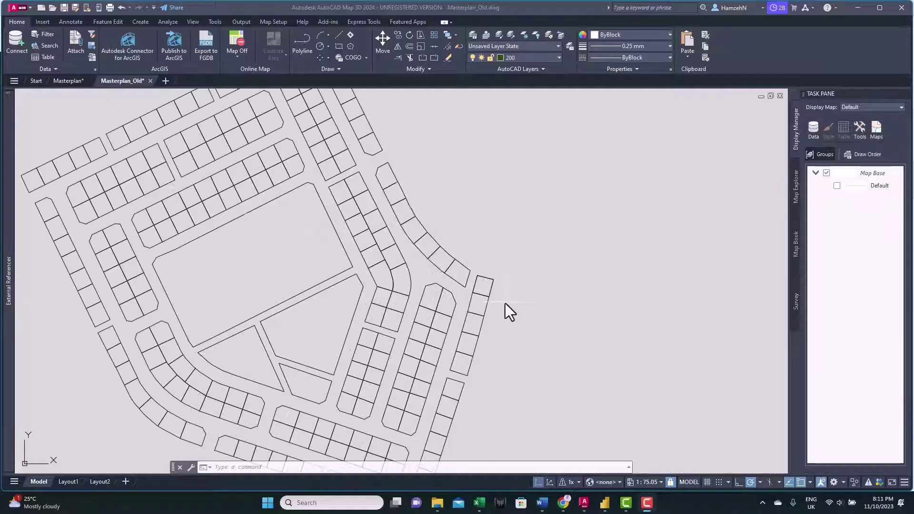
pyautogui.click(529, 296)
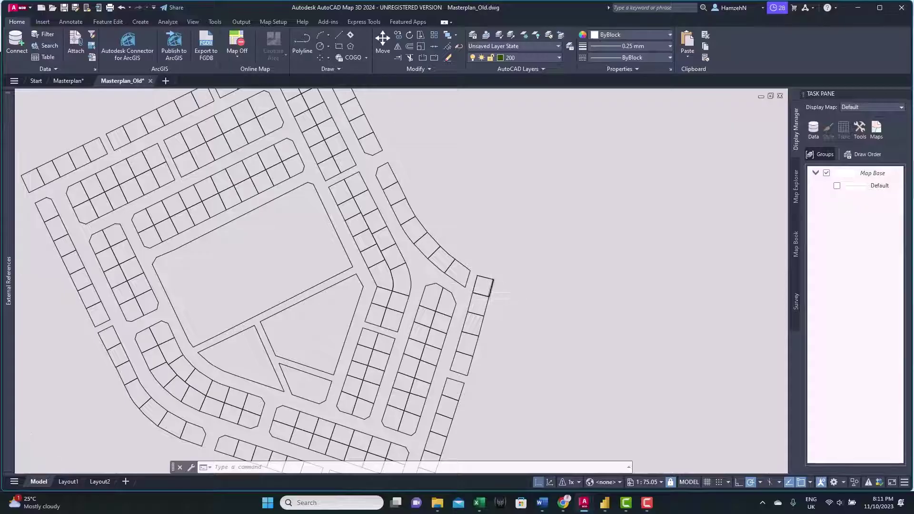
pyautogui.scroll(4, 475, 290)
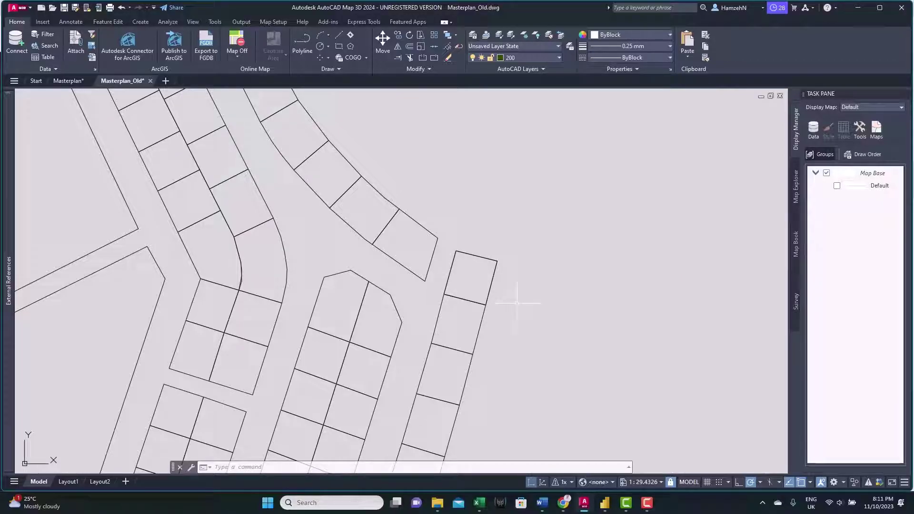
pyautogui.press('Escape')
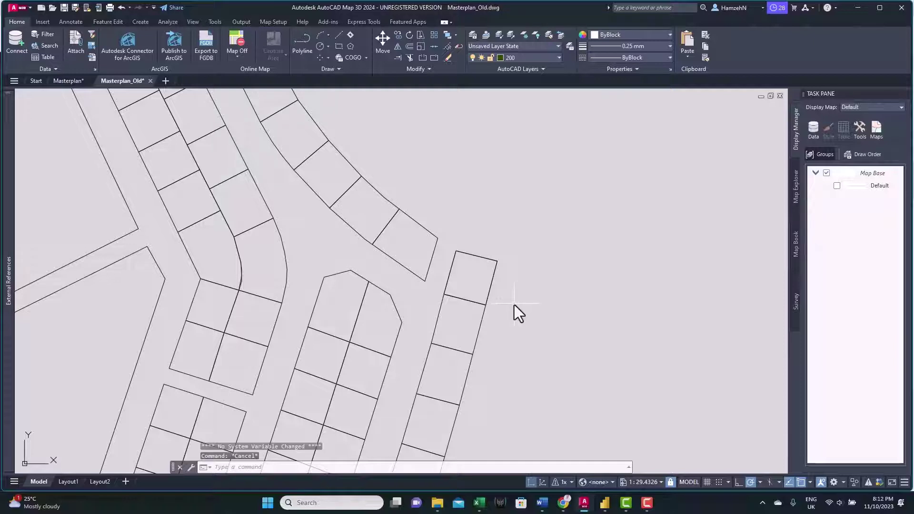
pyautogui.write('POLYLINE')
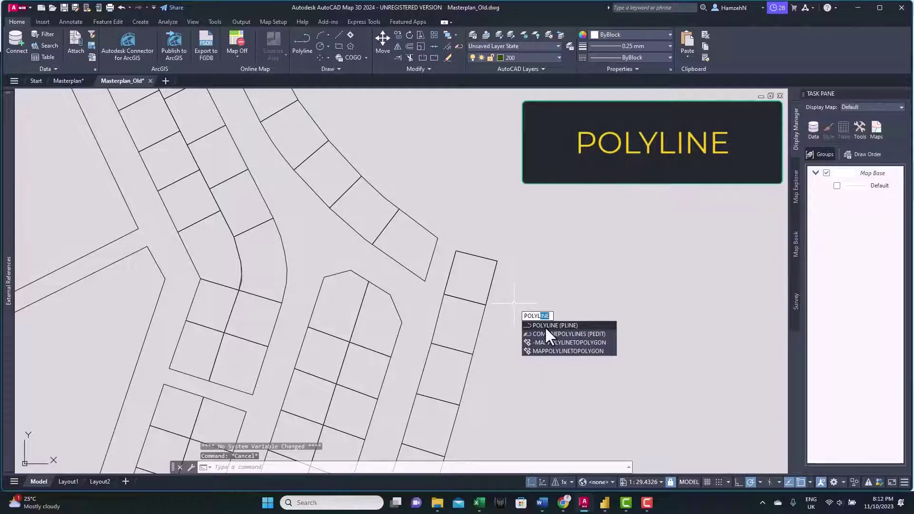
pyautogui.click(547, 327)
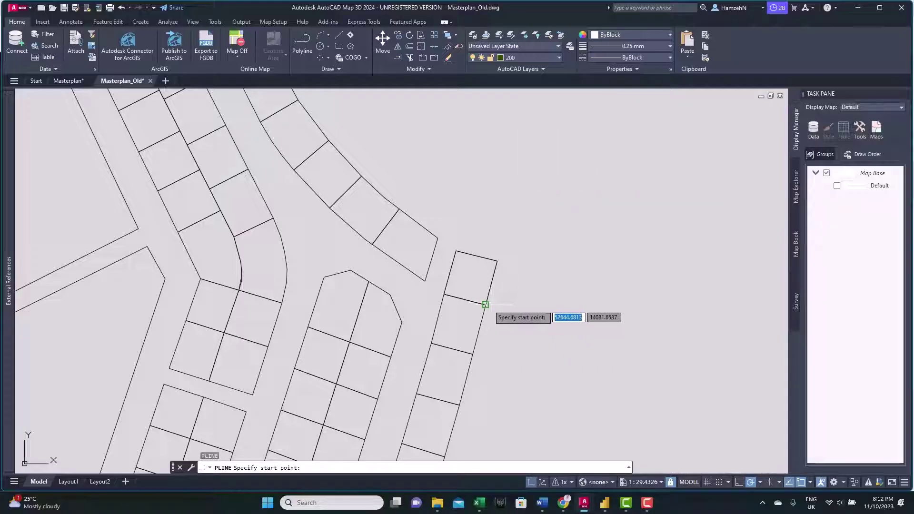
pyautogui.click(485, 305)
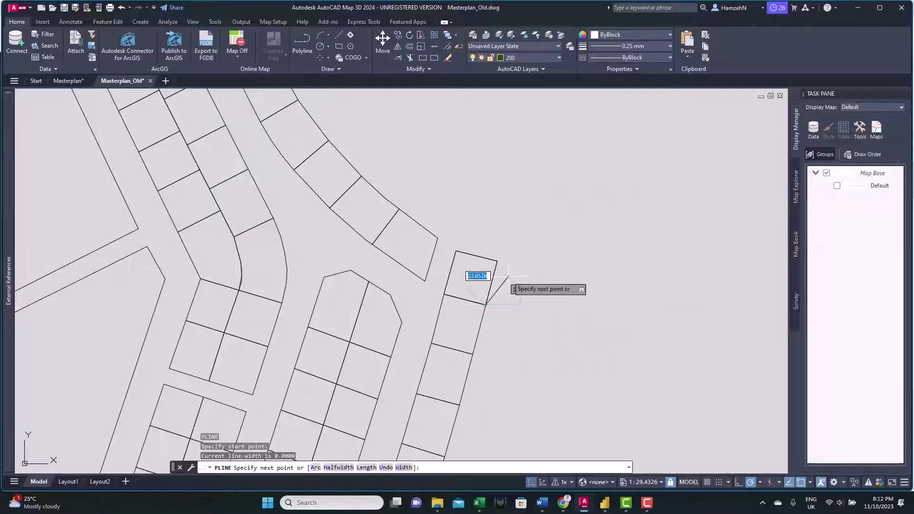
pyautogui.click(498, 262)
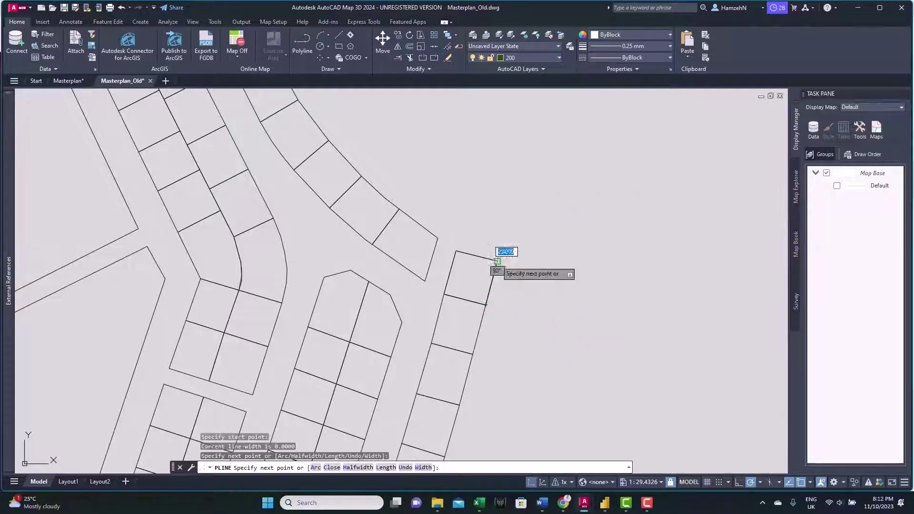
pyautogui.click(455, 251)
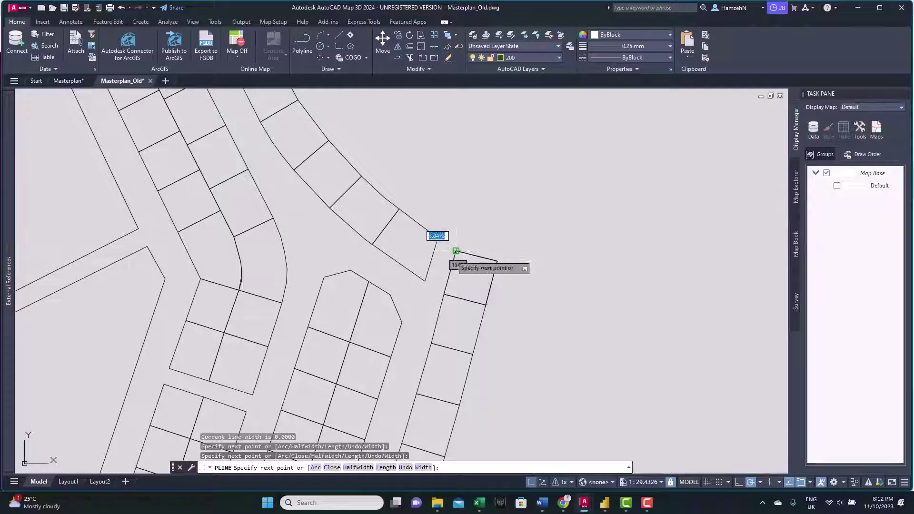
pyautogui.click(445, 294)
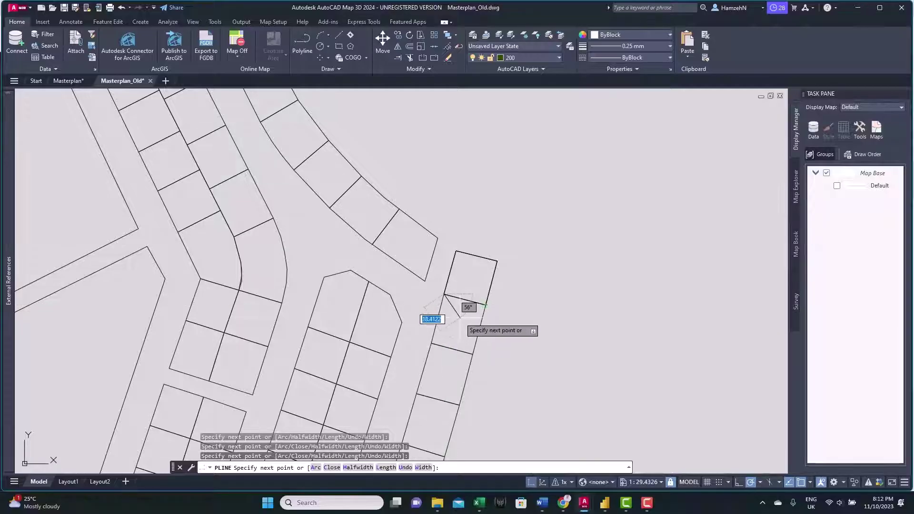
pyautogui.rightClick(460, 317)
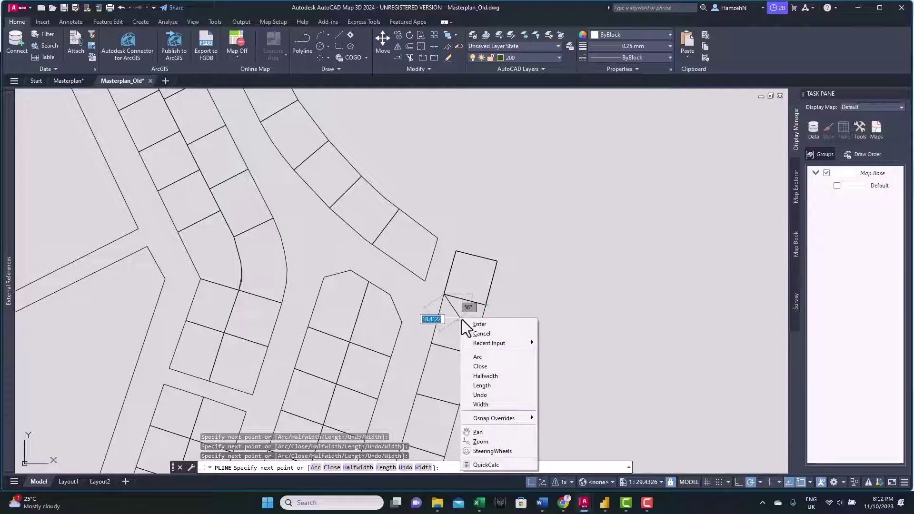
pyautogui.click(491, 365)
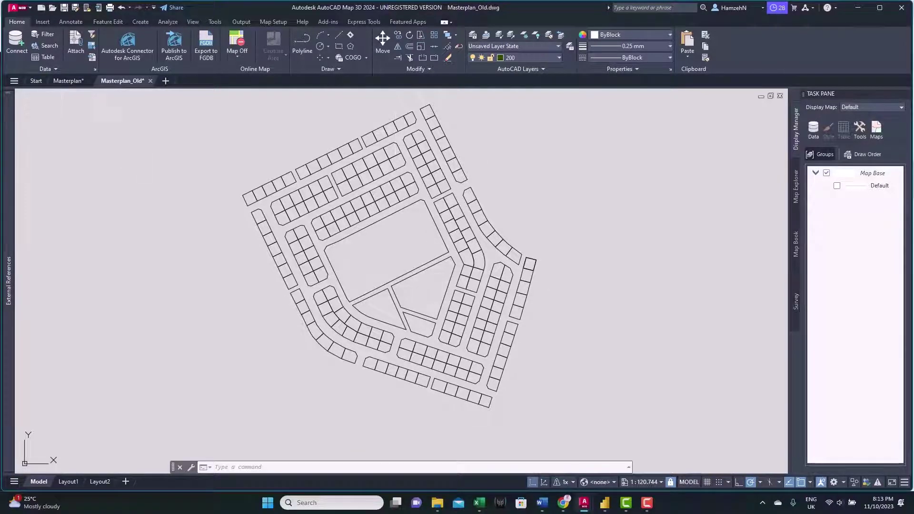
# Step: Switch to the Masterplan drawing and bring the whole plot layout into view
pyautogui.click(58, 82)
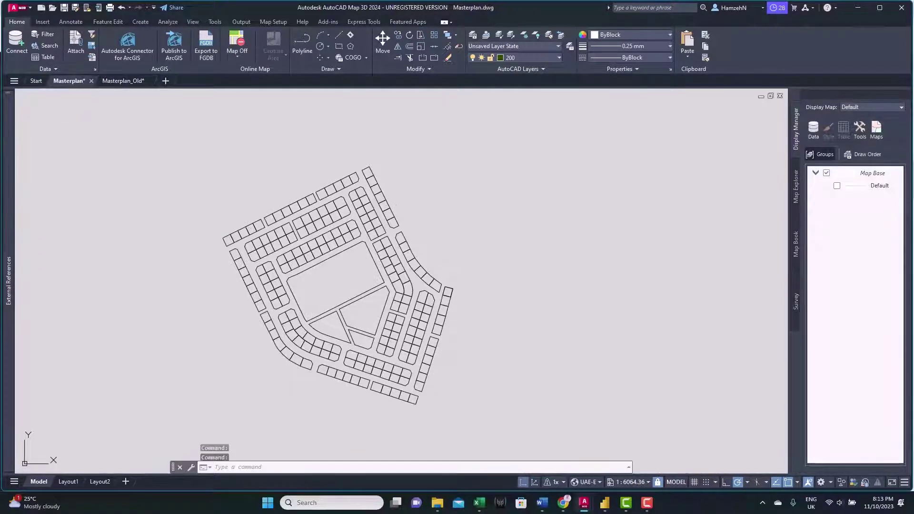
pyautogui.scroll(2, 371, 334)
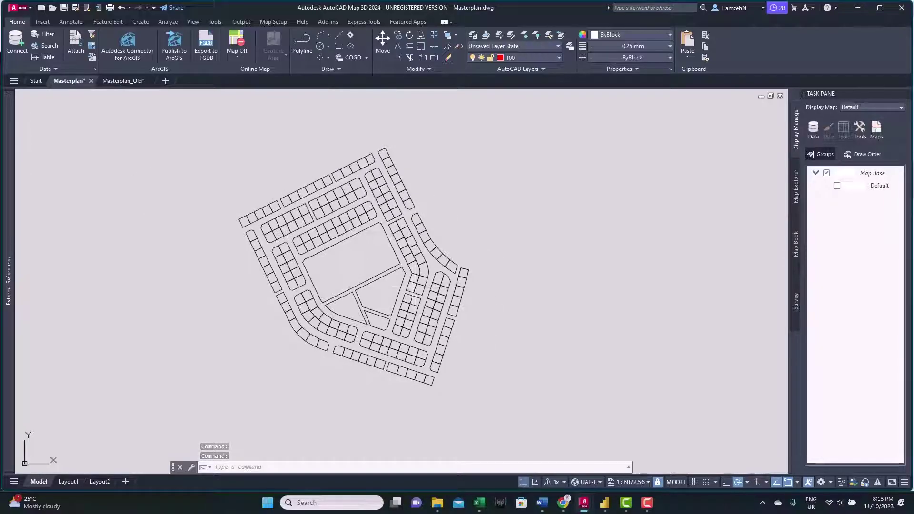
pyautogui.scroll(-2, 416, 287)
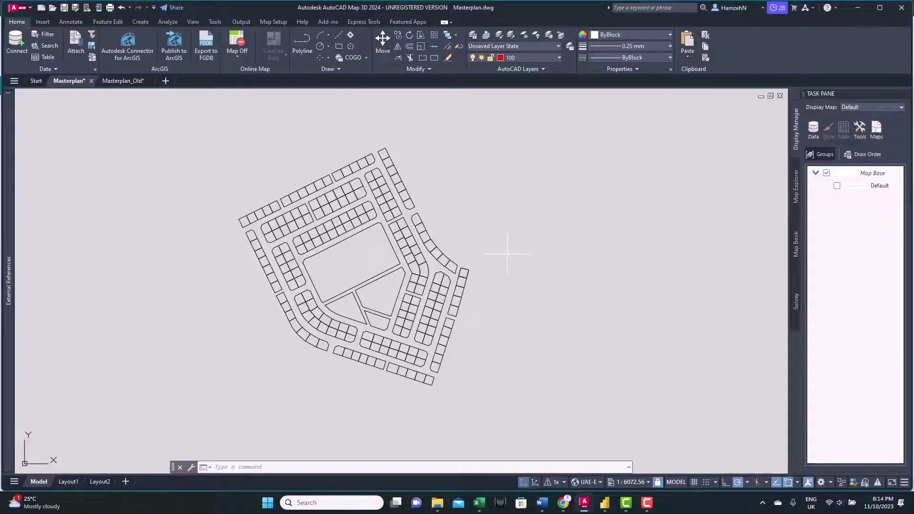
# Step: Check the drawing's global coordinate system with ADESETCRDSYS and browse the coordinate system library
pyautogui.write('ADE')
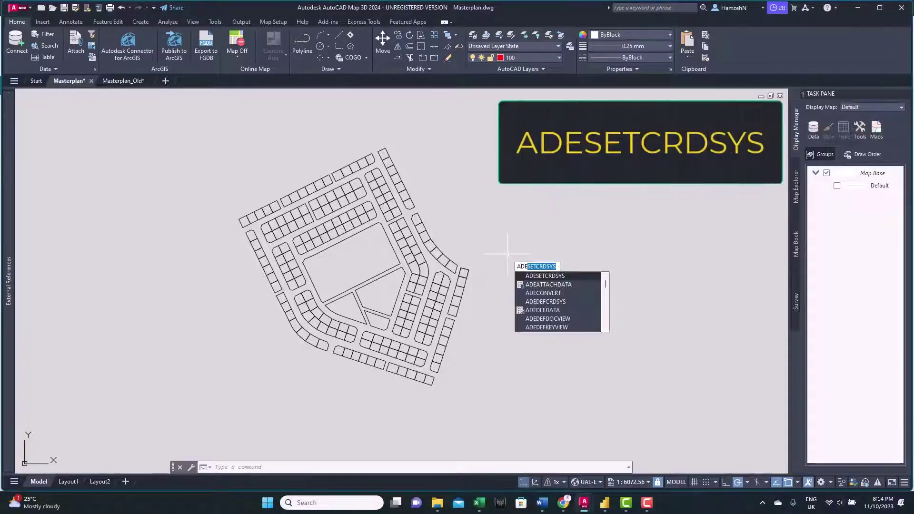
pyautogui.write('SE')
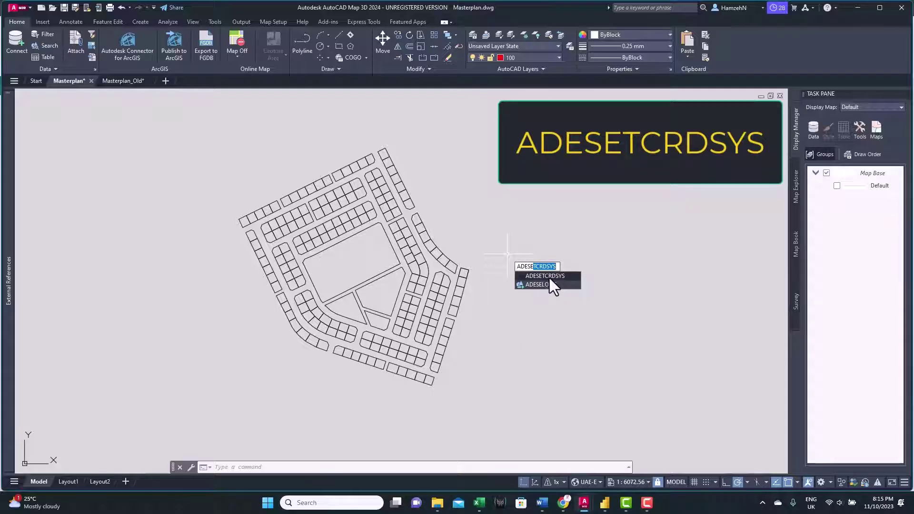
pyautogui.press('Return')
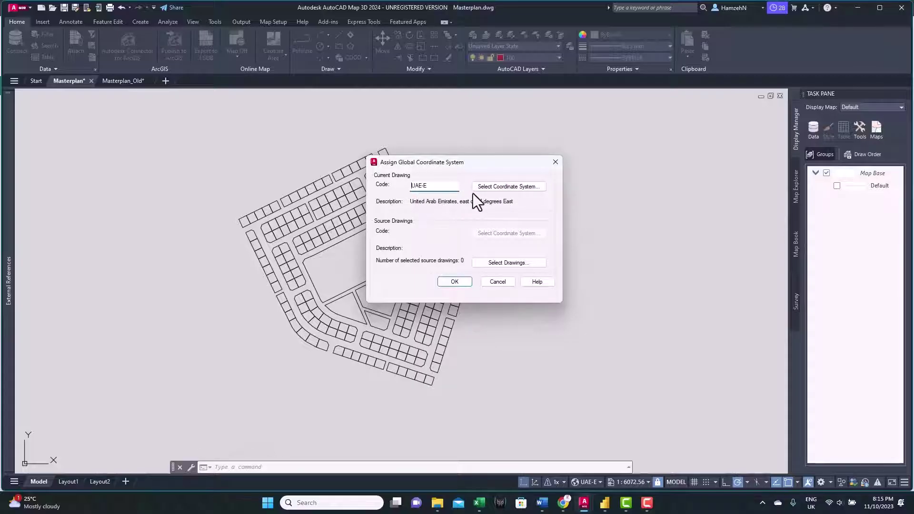
pyautogui.click(491, 189)
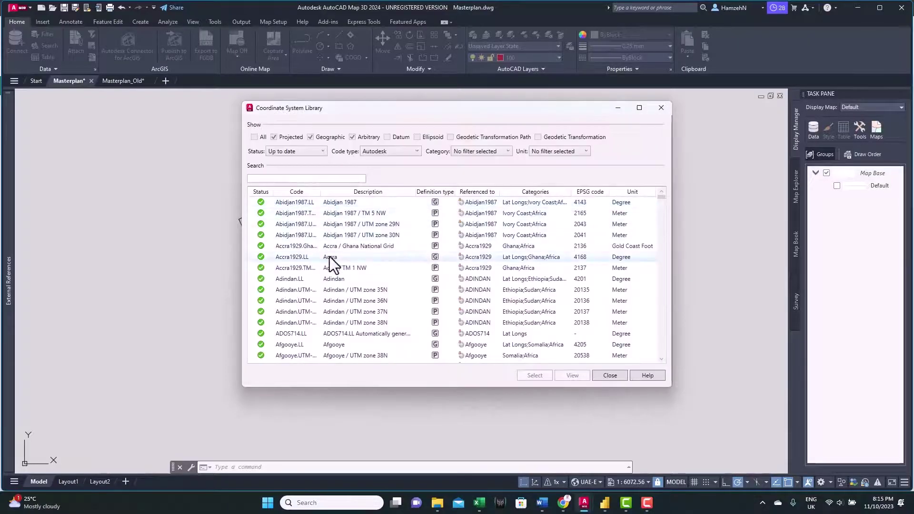
pyautogui.scroll(-15, 332, 265)
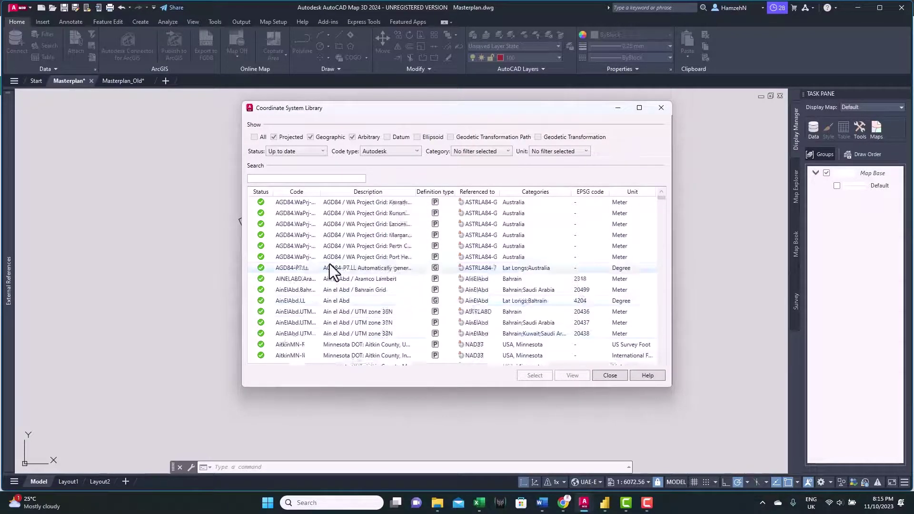
pyautogui.scroll(6, 330, 264)
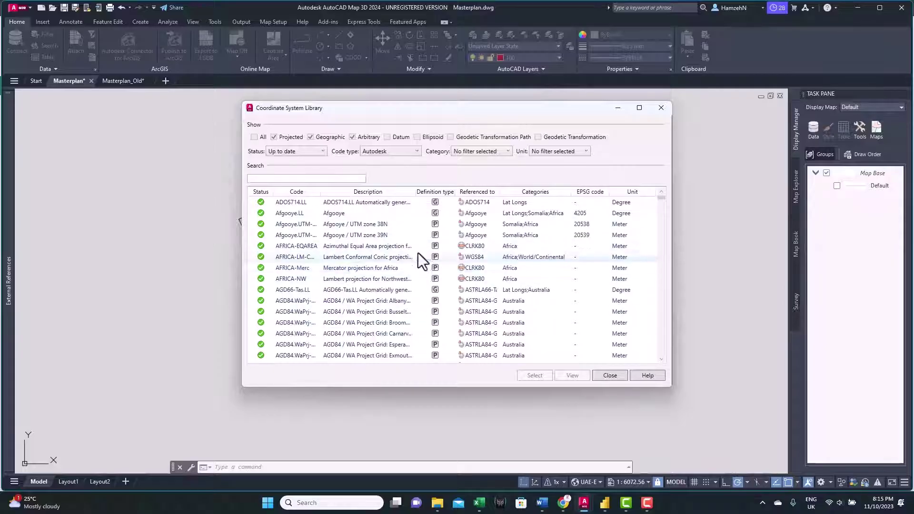
pyautogui.click(620, 378)
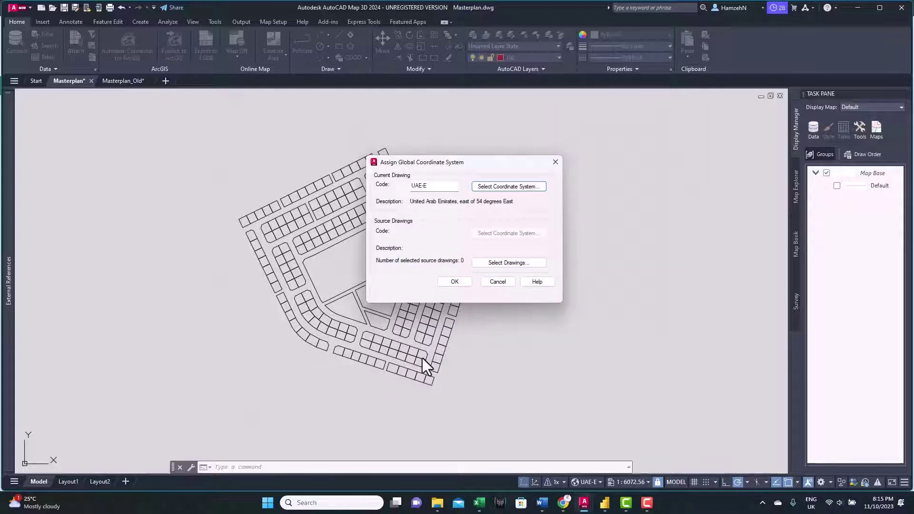
pyautogui.click(497, 282)
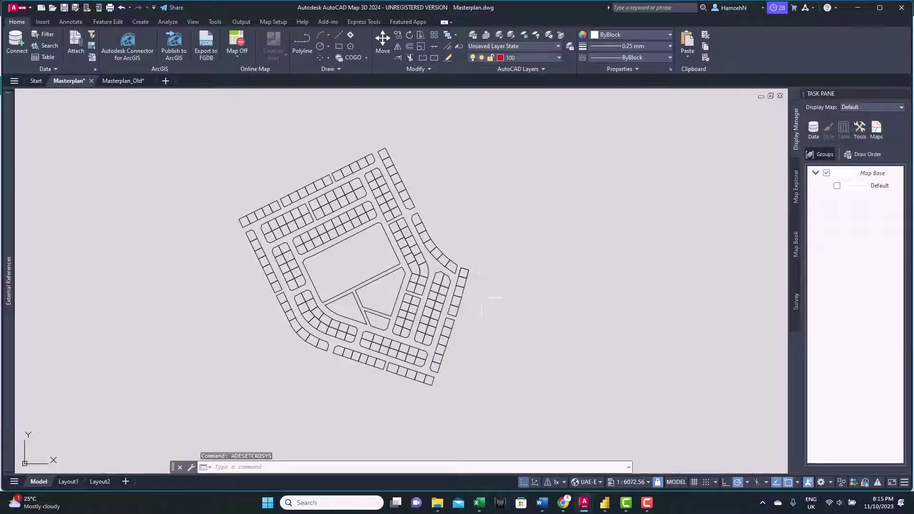
# Step: Turn on the road online map behind the masterplan and check the plots' location against it
pyautogui.click(236, 58)
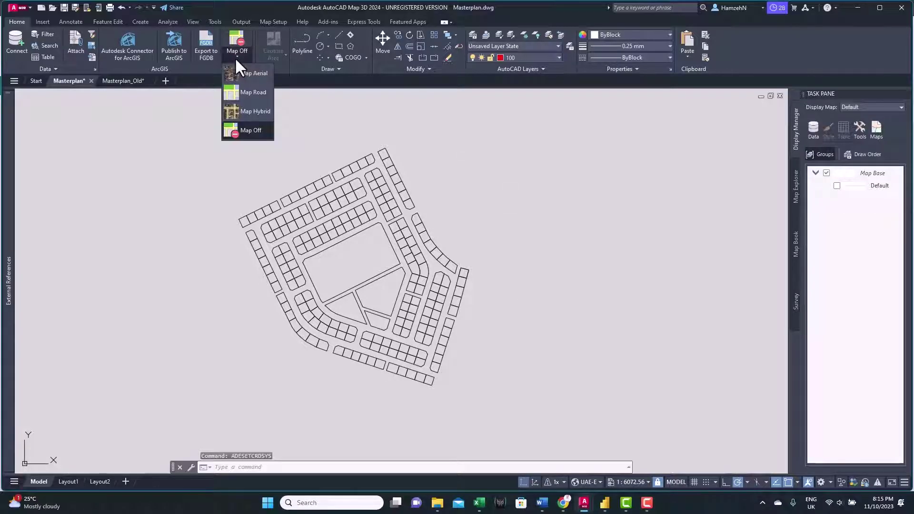
pyautogui.click(250, 94)
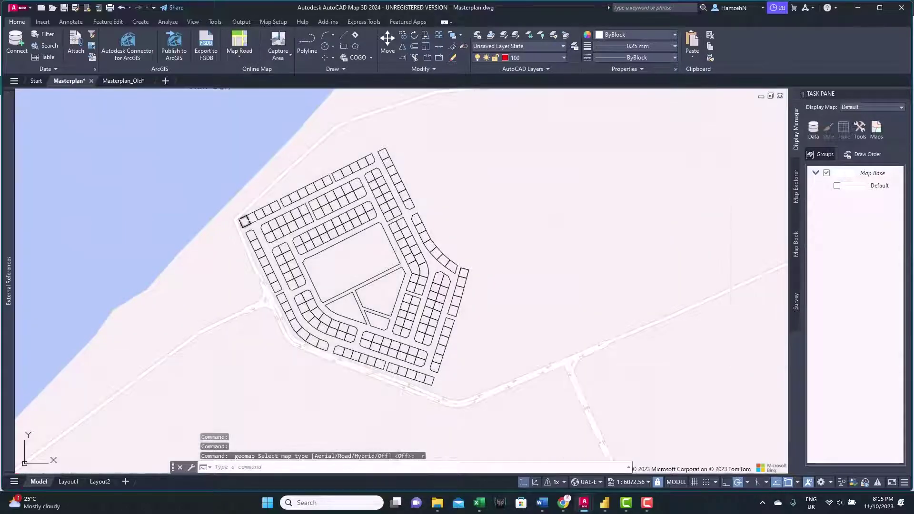
pyautogui.scroll(-6, 219, 229)
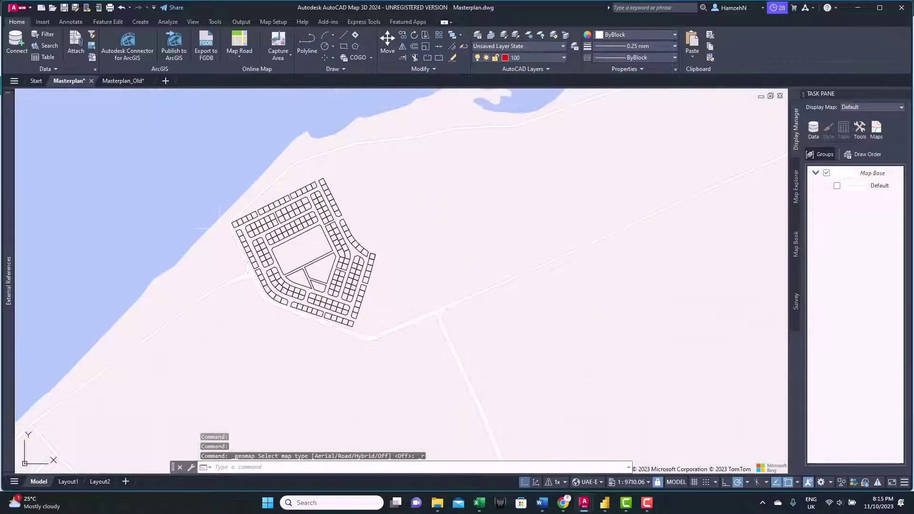
pyautogui.scroll(6, 219, 229)
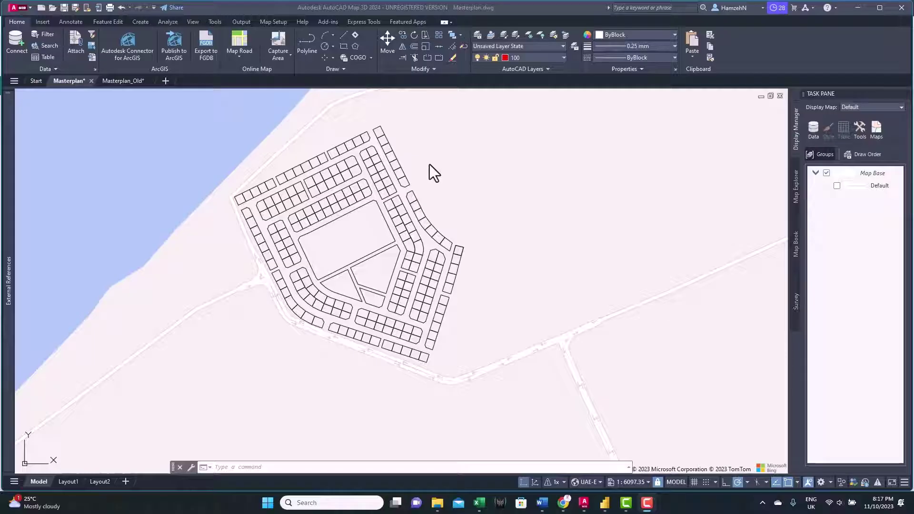
# Step: Start a MAPEXPORT to an ESRI Shapefile named Plots in the ShapeFiles folder
pyautogui.write('MA')
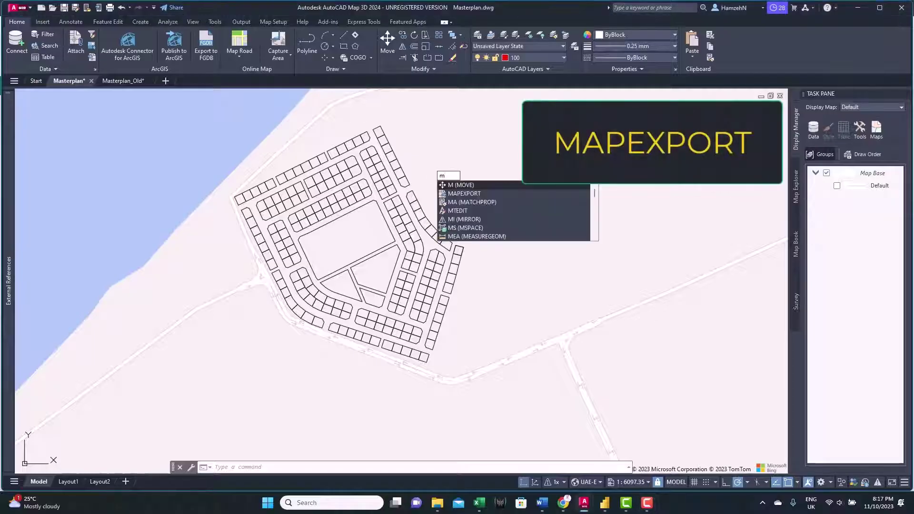
pyautogui.write('PEXPORT')
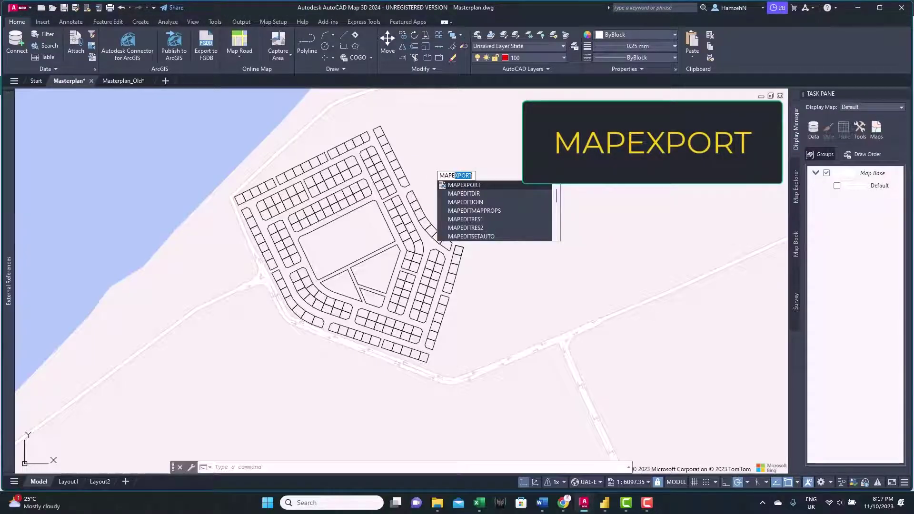
pyautogui.click(461, 185)
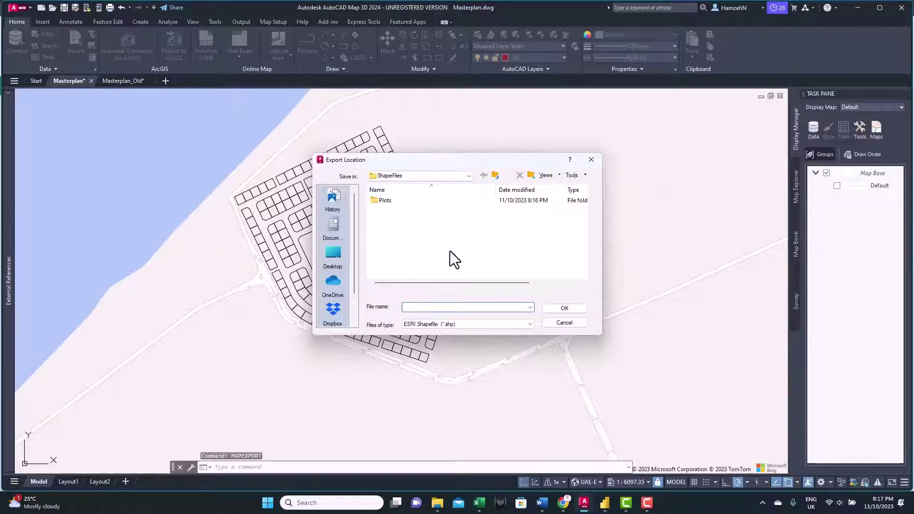
pyautogui.write('Plots')
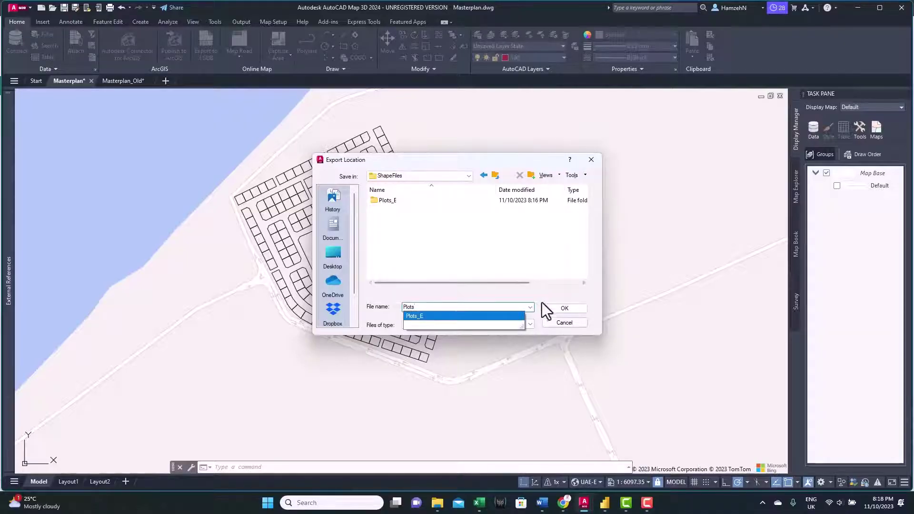
pyautogui.click(553, 307)
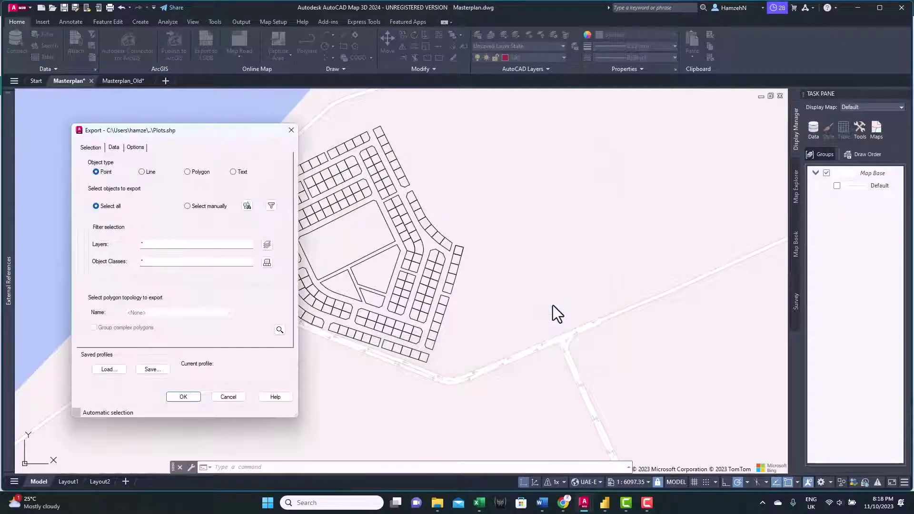
# Step: Set the export's object type to Polygon and add the AREA property as an exported attribute field
pyautogui.moveTo(172, 125); pyautogui.dragTo(367, 122)
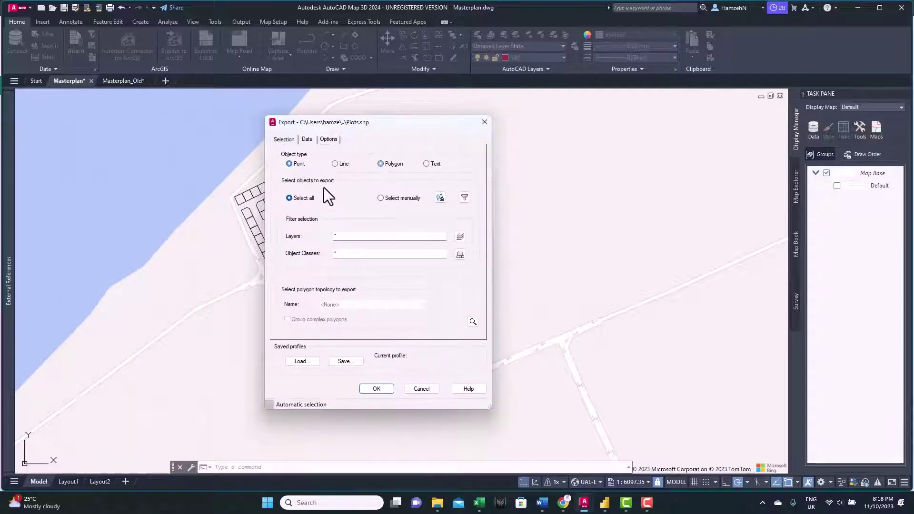
pyautogui.click(381, 165)
pyautogui.click(307, 140)
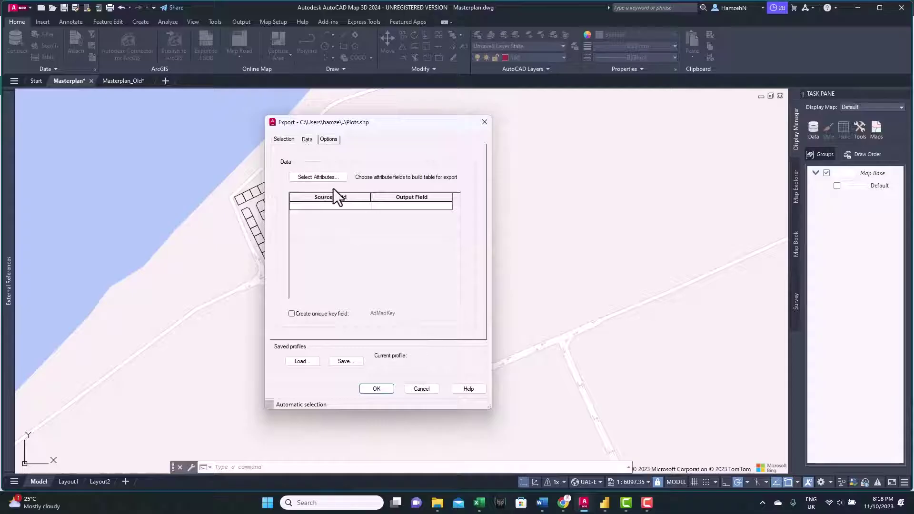
pyautogui.click(324, 180)
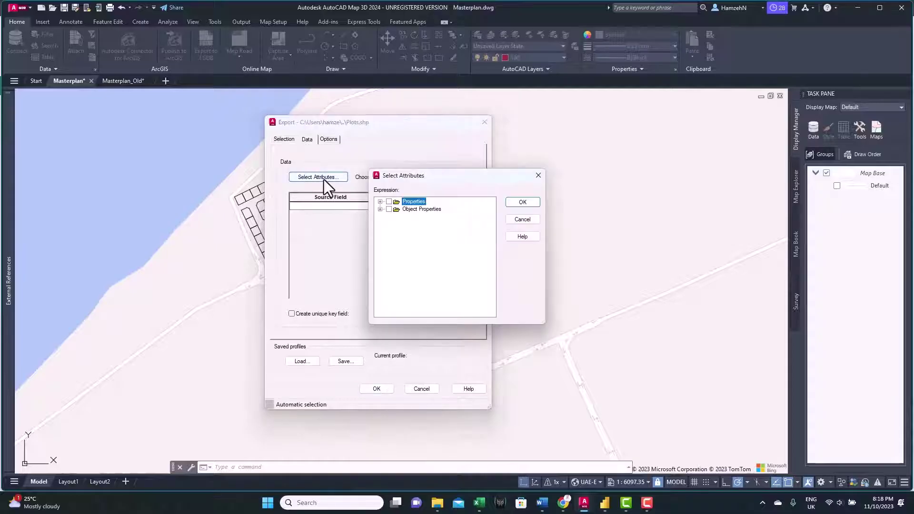
pyautogui.click(380, 202)
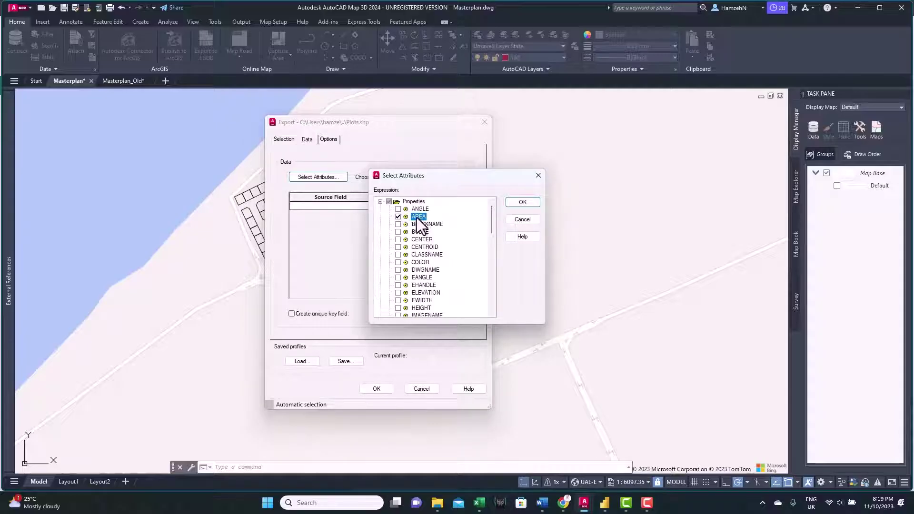
pyautogui.click(522, 203)
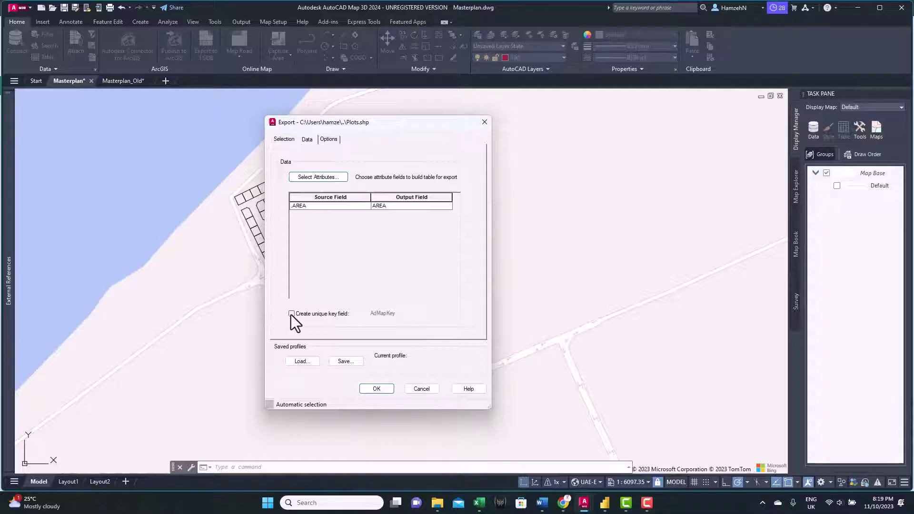
# Step: Add a unique key field named ID to the exported data
pyautogui.click(292, 314)
pyautogui.doubleClick(381, 314)
pyautogui.write('ID')
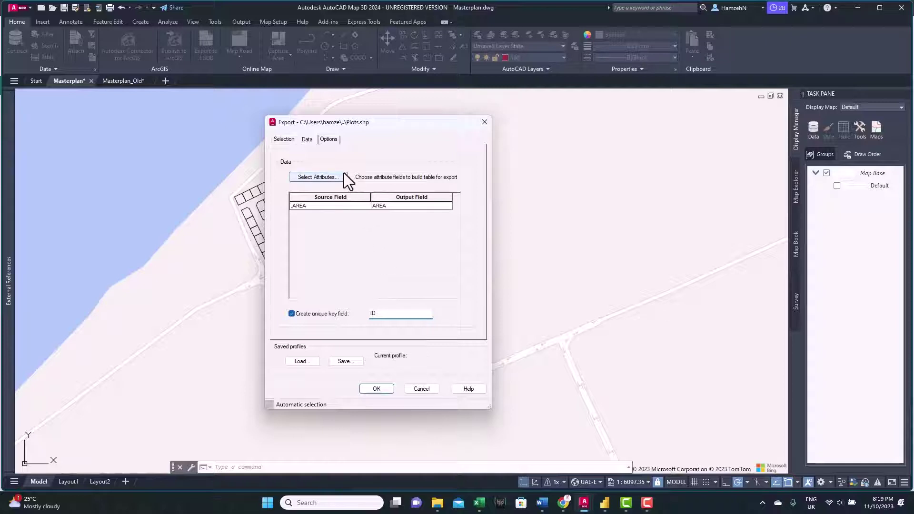
# Step: Treat closed polylines as polygons and run the shapefile export
pyautogui.click(327, 142)
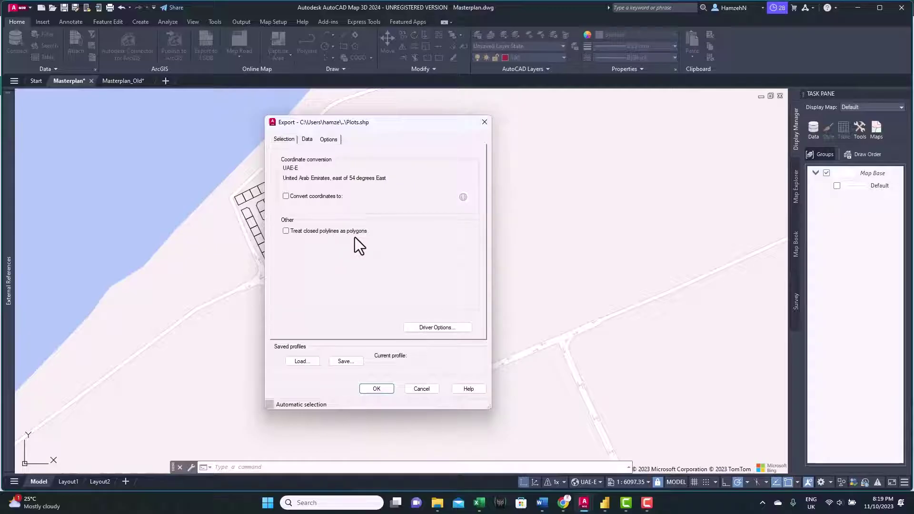
pyautogui.click(286, 231)
pyautogui.click(376, 389)
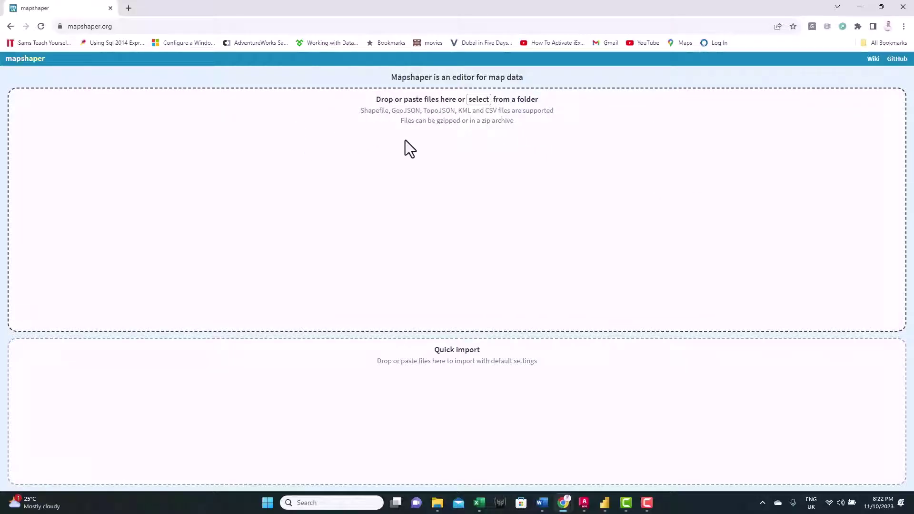
# Step: In mapshaper, import all the plots files from the ShapeFiles folder with line intersection detection on
pyautogui.click(479, 102)
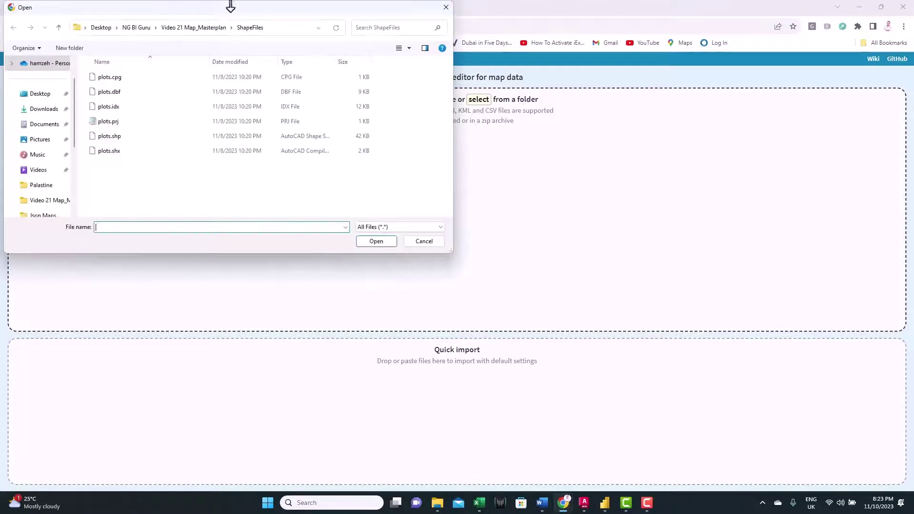
pyautogui.moveTo(225, 10); pyautogui.dragTo(353, 87)
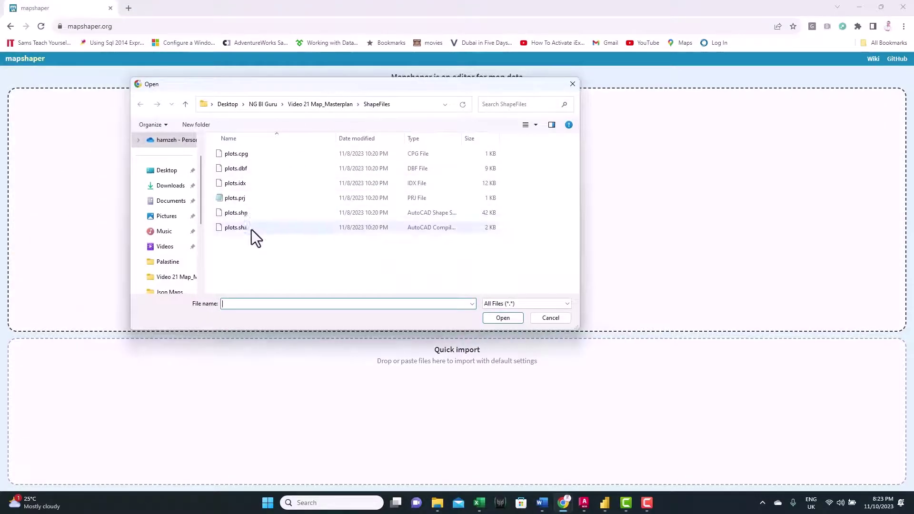
pyautogui.moveTo(250, 243); pyautogui.dragTo(238, 155)
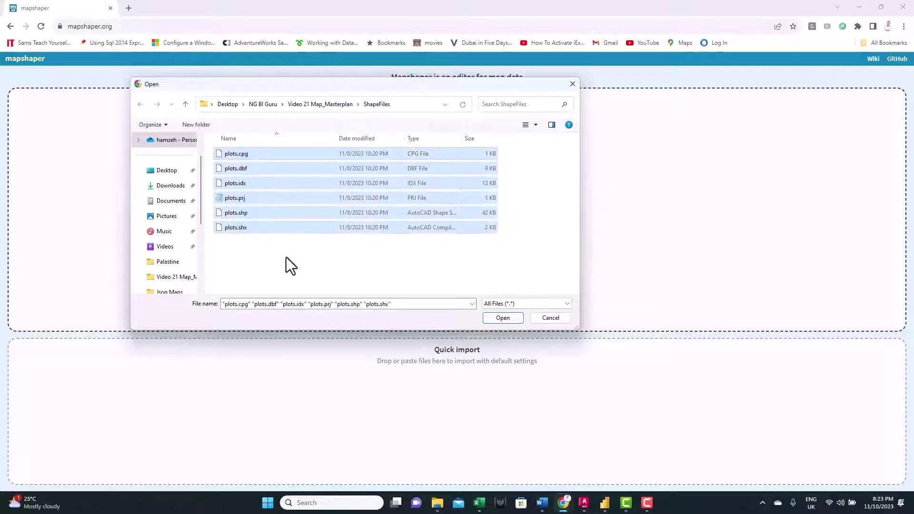
pyautogui.click(503, 318)
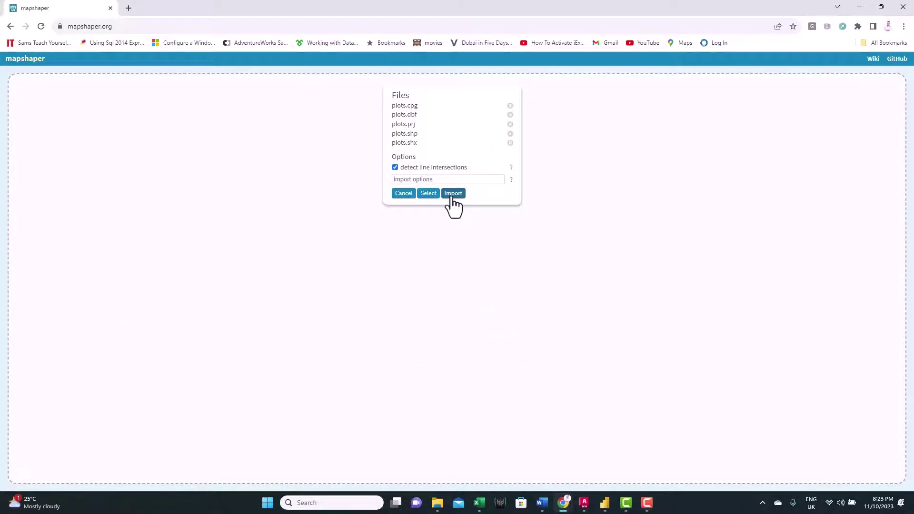
pyautogui.click(453, 195)
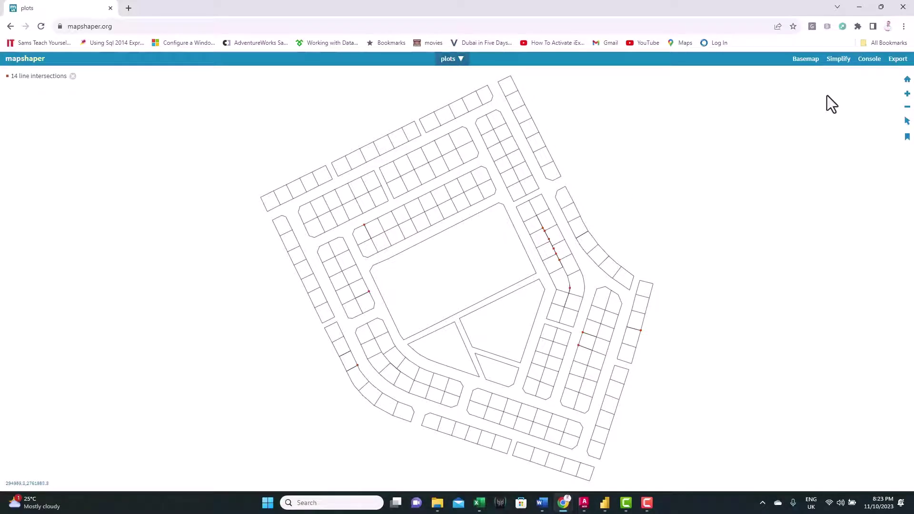
# Step: Reproject the plots layer to WGS84 with the console command -proj wgs84
pyautogui.click(869, 59)
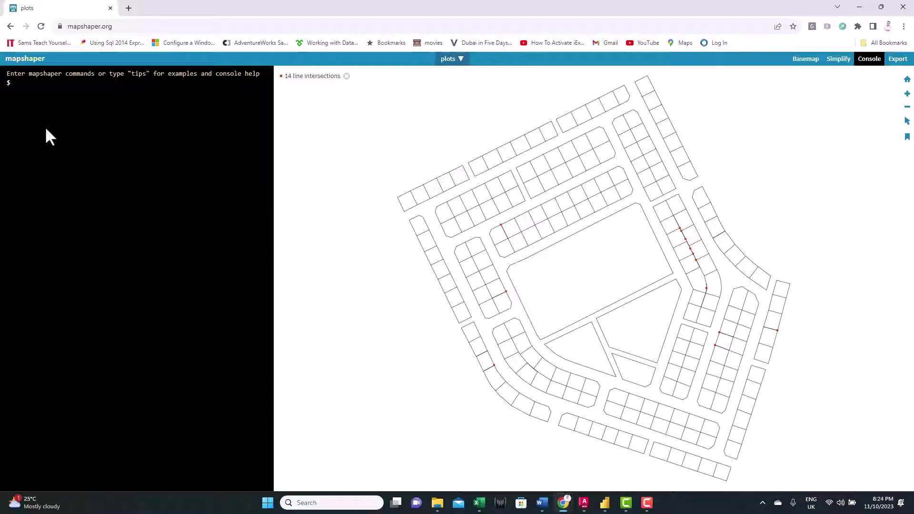
pyautogui.write('-proj wgs84')
pyautogui.press('Return')
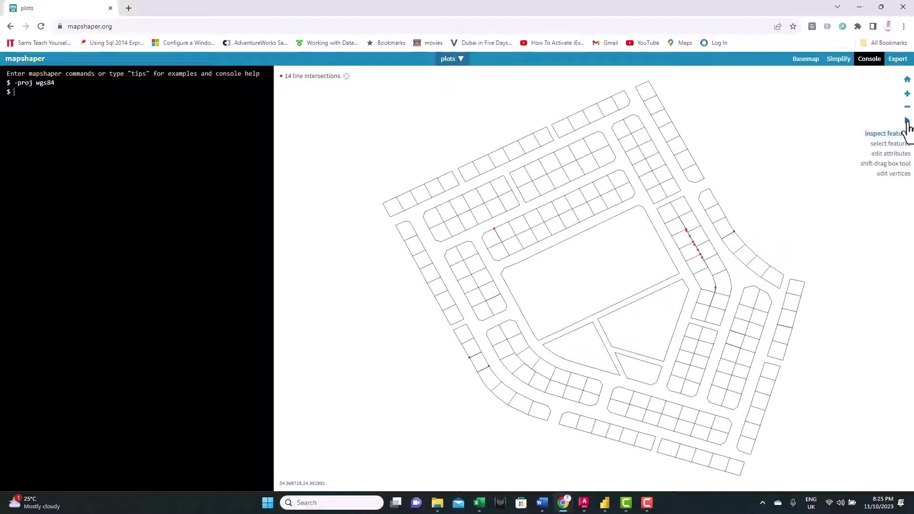
# Step: Turn on feature inspection and examine the attributes of a plot in the northern row
pyautogui.moveTo(906, 121)
pyautogui.click(895, 135)
pyautogui.moveTo(593, 114)
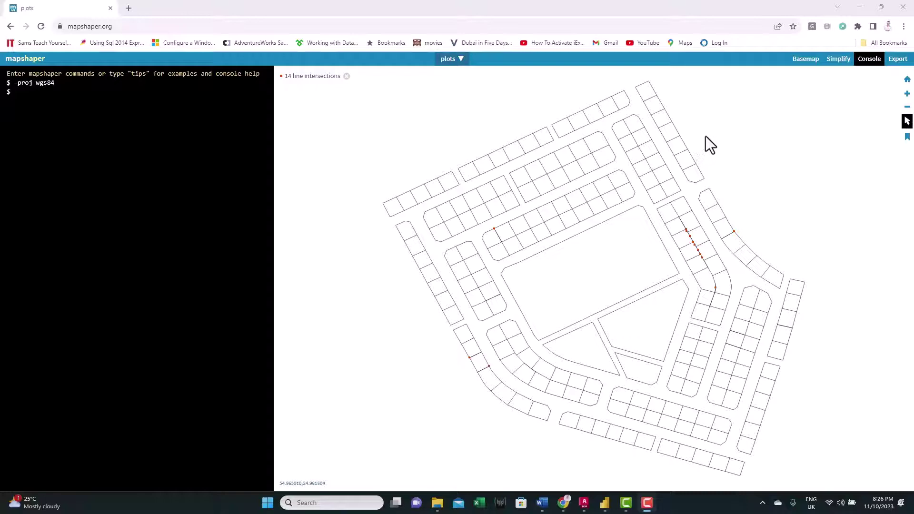
# Step: Export the plots layer as TopoJSON and save it as plots.json in the Json Maps folder
pyautogui.click(898, 58)
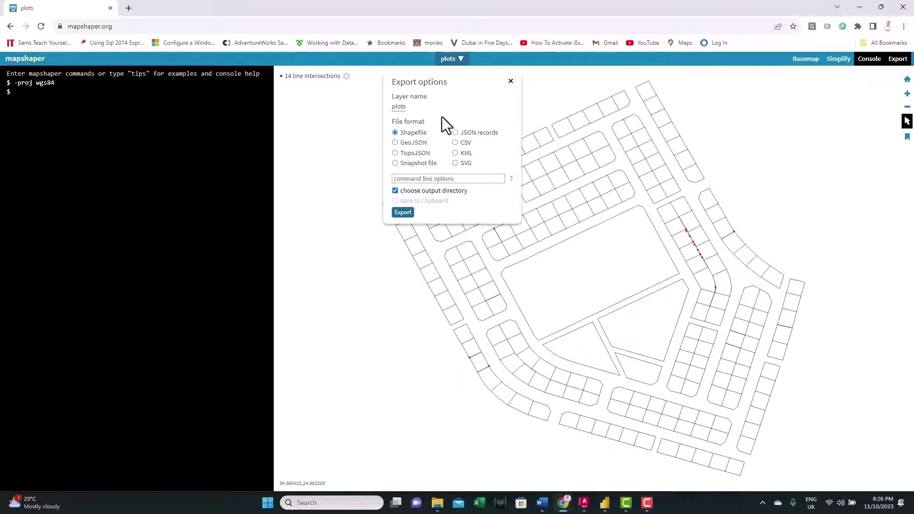
pyautogui.click(395, 153)
pyautogui.click(403, 213)
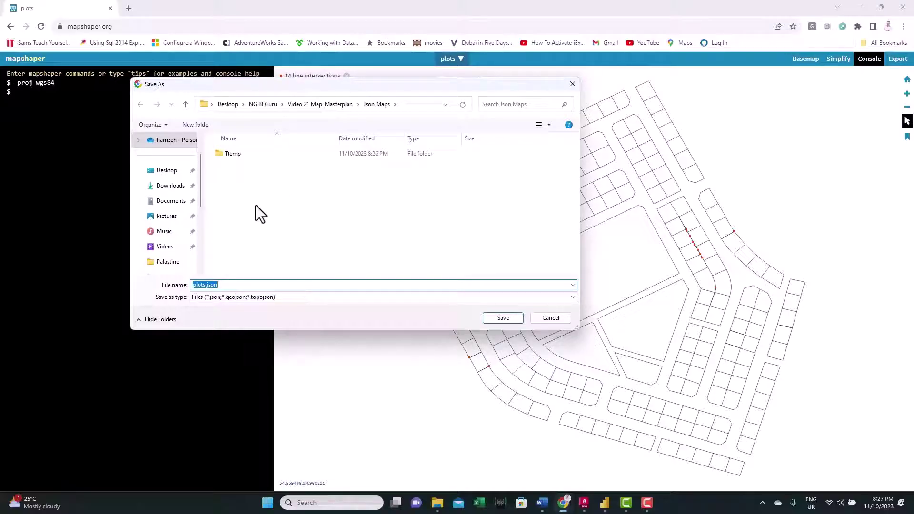
pyautogui.click(499, 319)
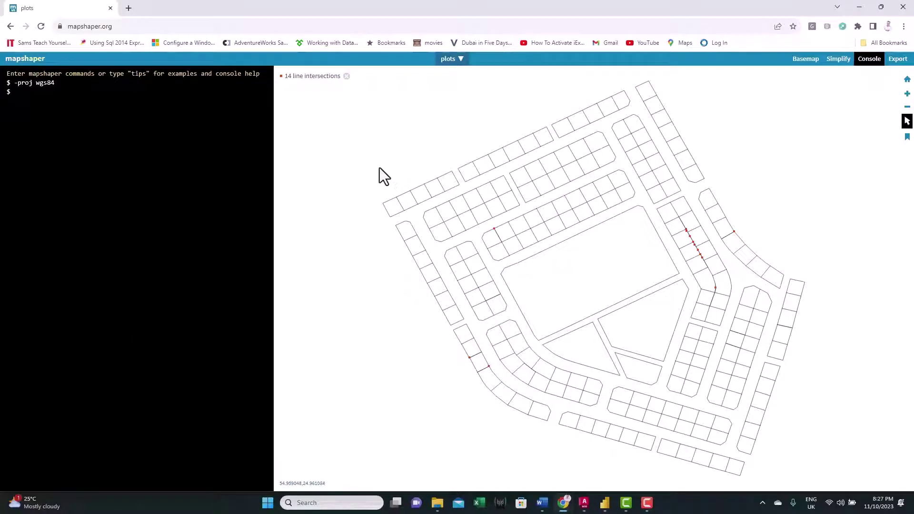
# Step: Export the plots layer's data as CSV and save it as plots.csv in the Json Maps folder
pyautogui.click(898, 59)
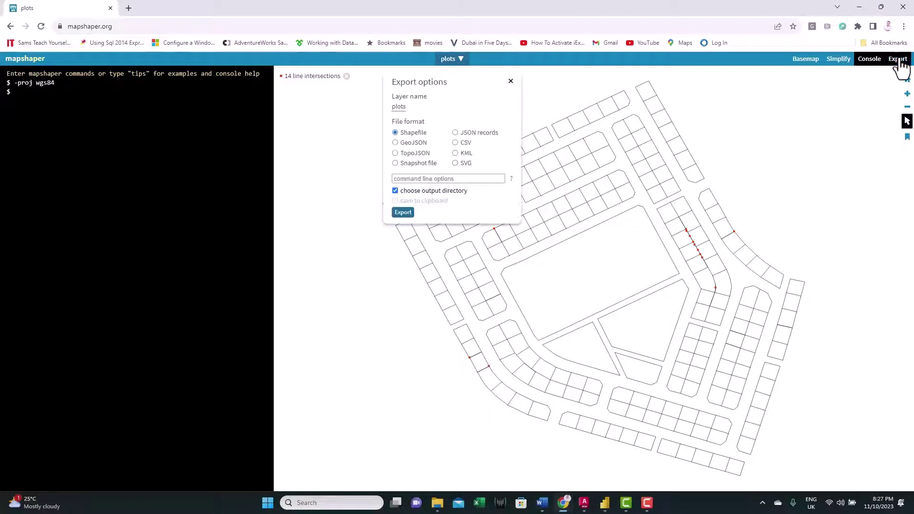
pyautogui.click(456, 143)
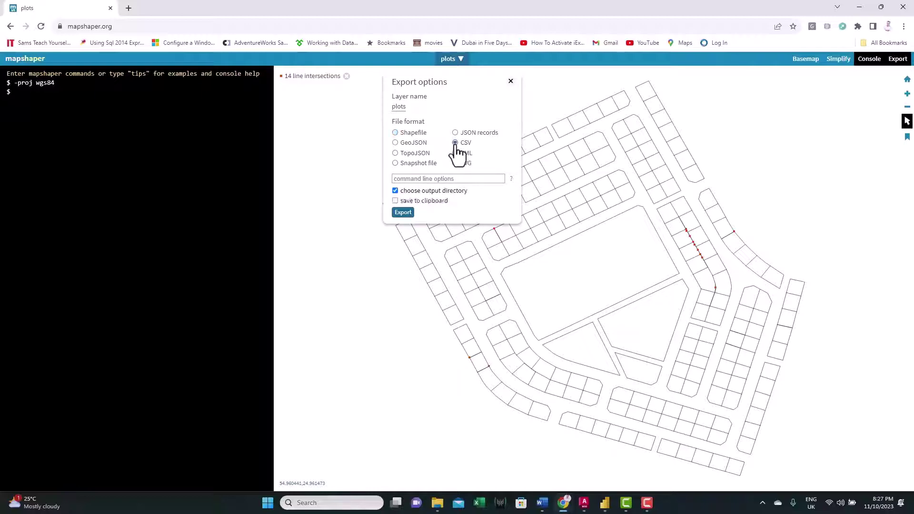
pyautogui.click(403, 213)
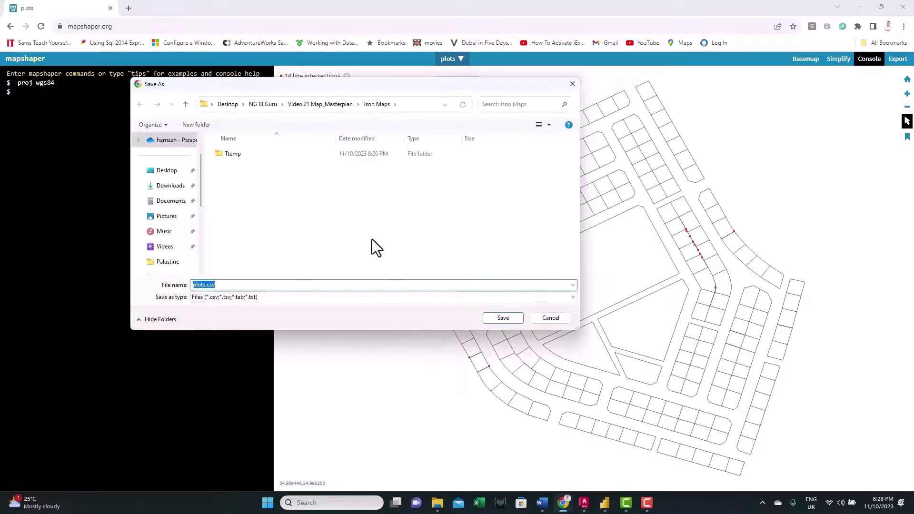
pyautogui.click(493, 320)
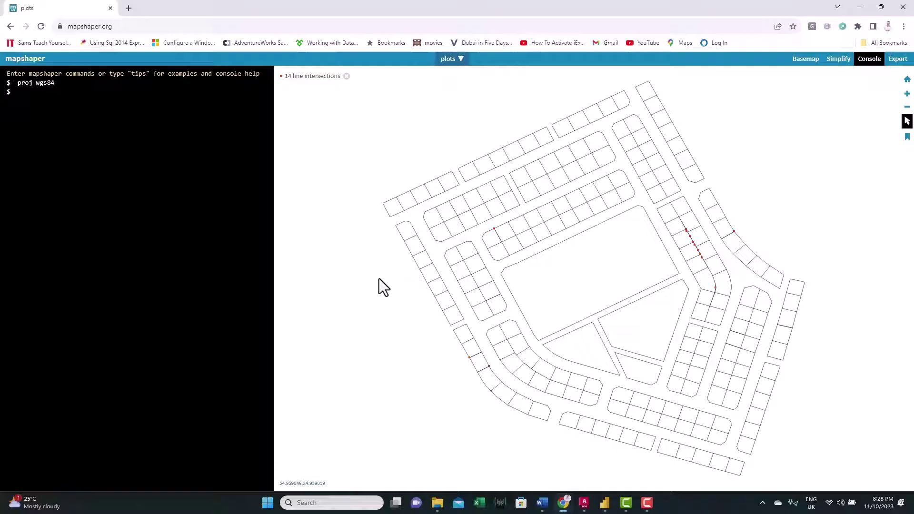
# Step: Open plots.csv from the Json Maps folder in Excel and check its ID and AREA columns
pyautogui.click(437, 503)
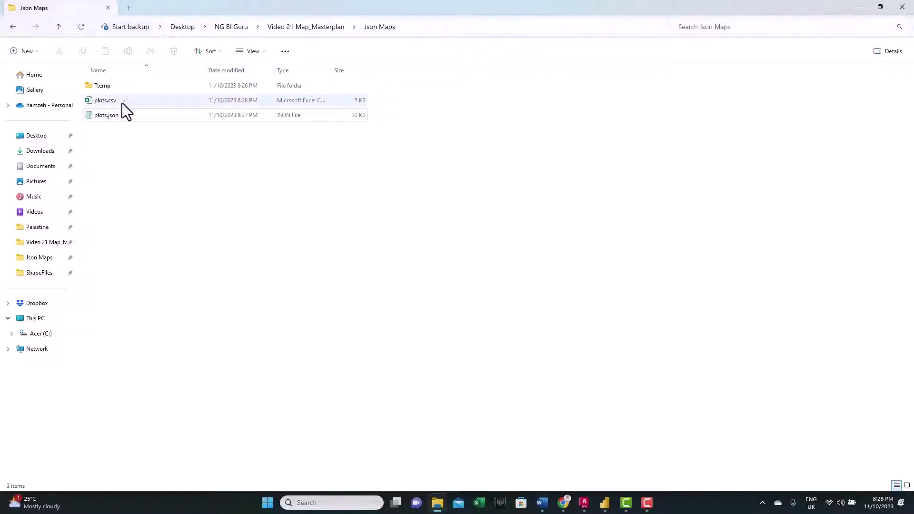
pyautogui.click(98, 123)
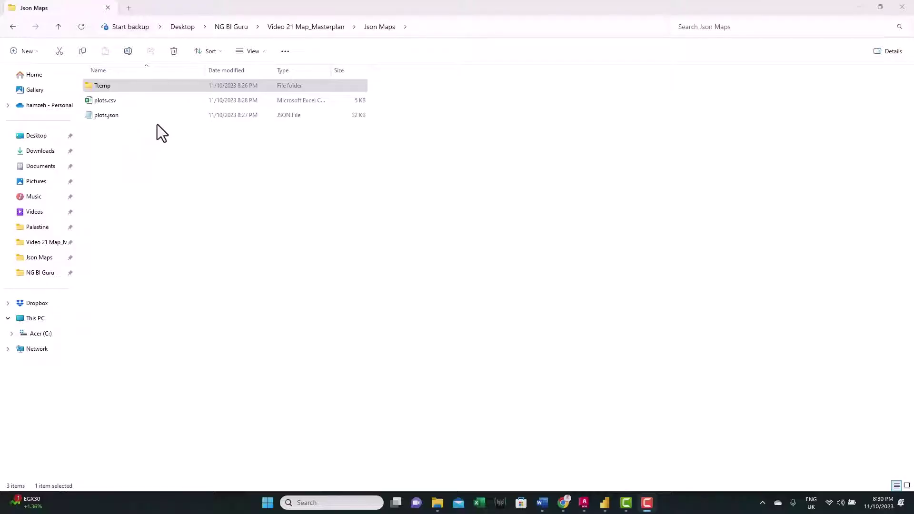
pyautogui.doubleClick(116, 102)
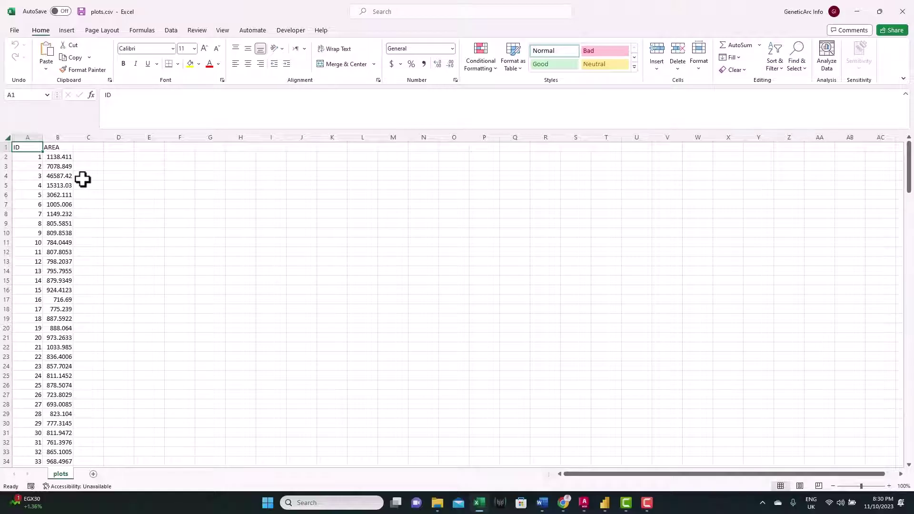
pyautogui.moveTo(30, 156); pyautogui.dragTo(19, 214)
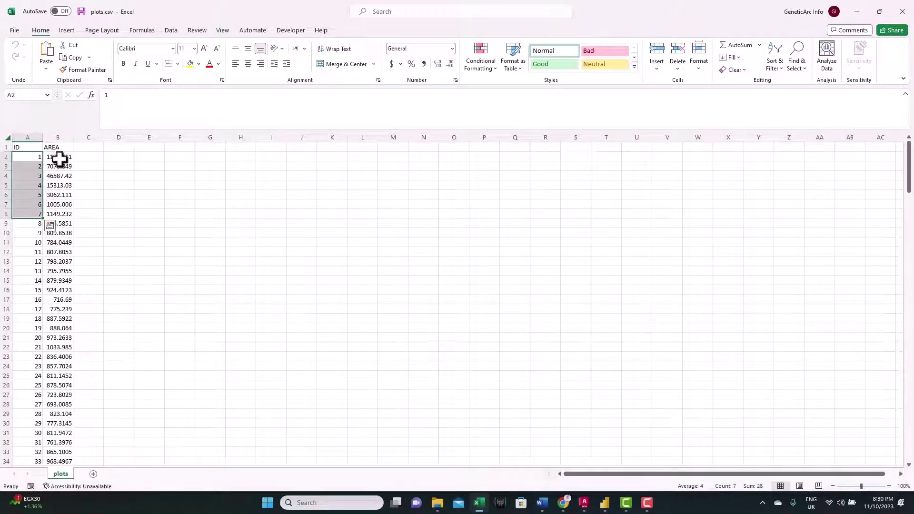
pyautogui.moveTo(59, 159); pyautogui.dragTo(58, 194)
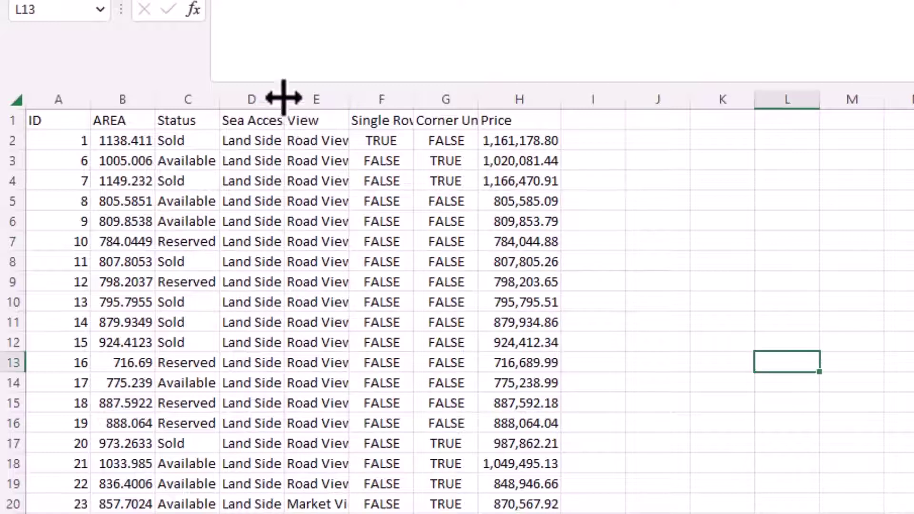
# Step: Fit the Sea Access column to its contents and review the access values down the plot list
pyautogui.moveTo(285, 99); pyautogui.dragTo(285, 99)
pyautogui.doubleClick(285, 99)
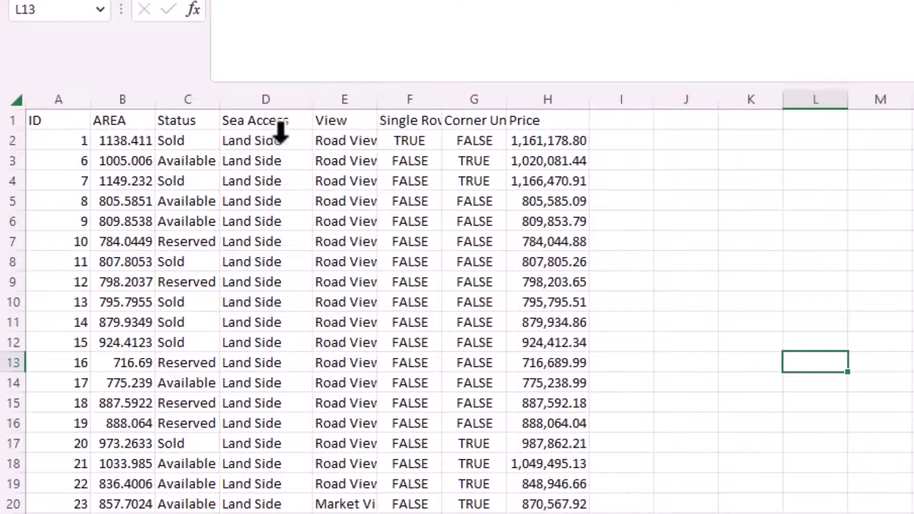
pyautogui.scroll(-11, 269, 235)
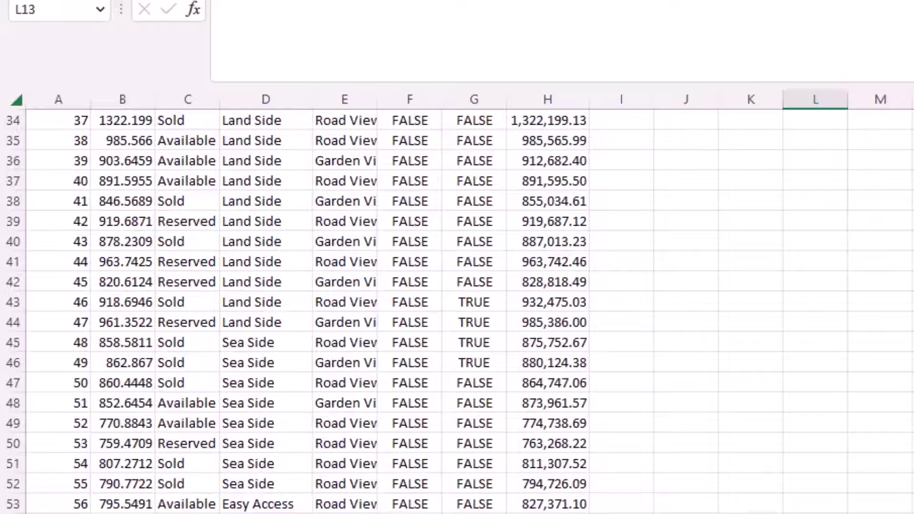
pyautogui.scroll(-1, 457, 309)
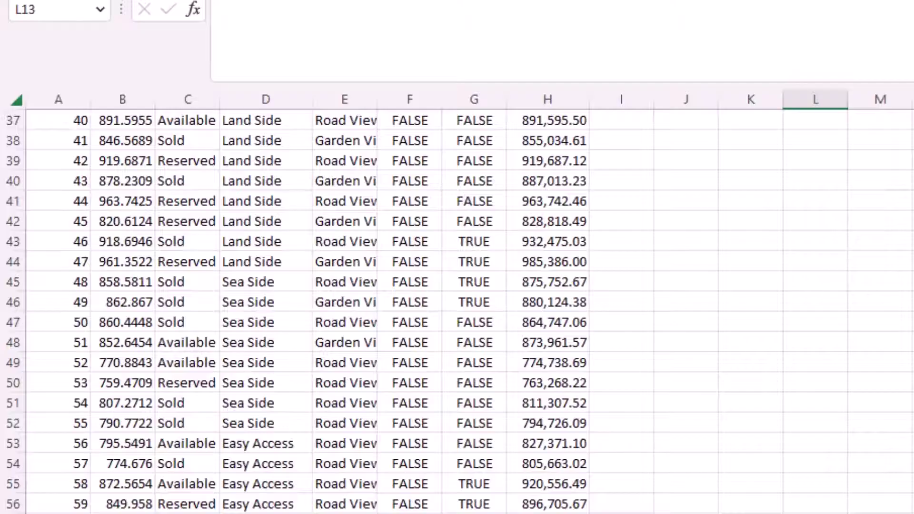
pyautogui.scroll(12, 458, 309)
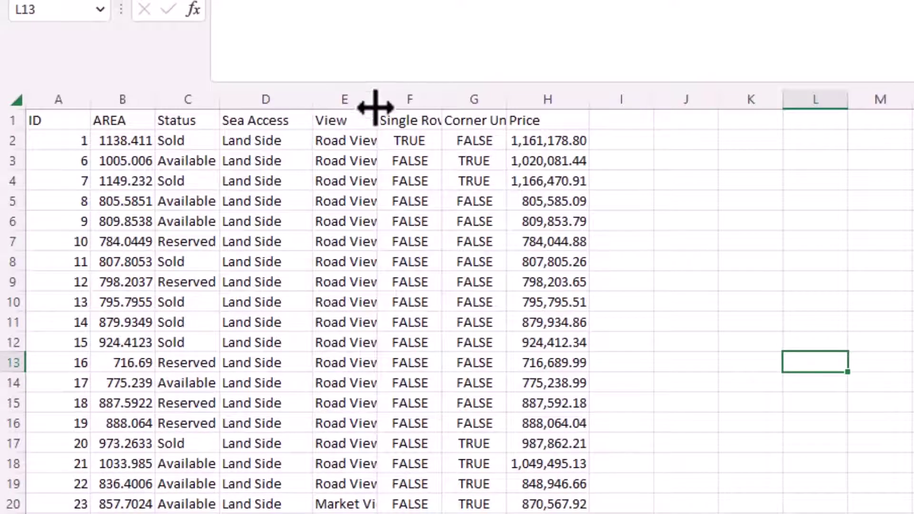
# Step: Widen the View column to show its full values and fit the Single Row column to its header
pyautogui.moveTo(376, 99); pyautogui.dragTo(439, 99)
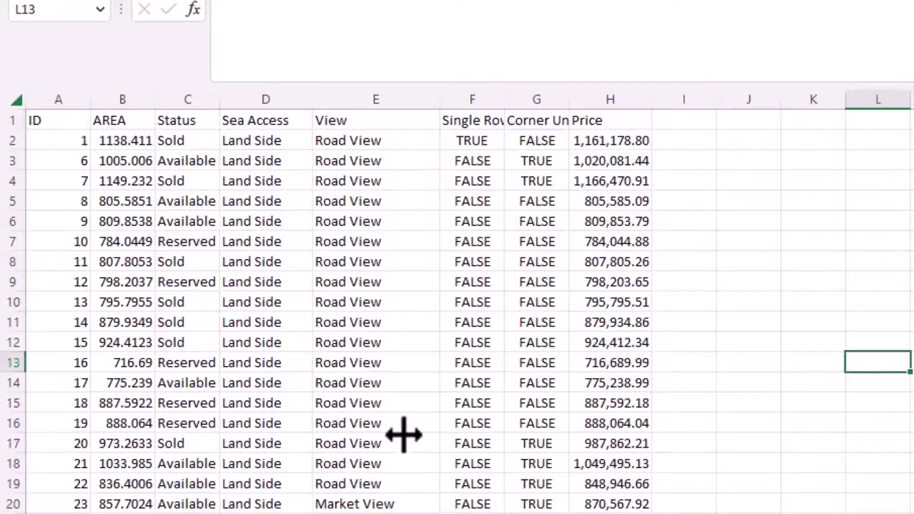
pyautogui.scroll(-4, 404, 434)
pyautogui.scroll(4, 403, 434)
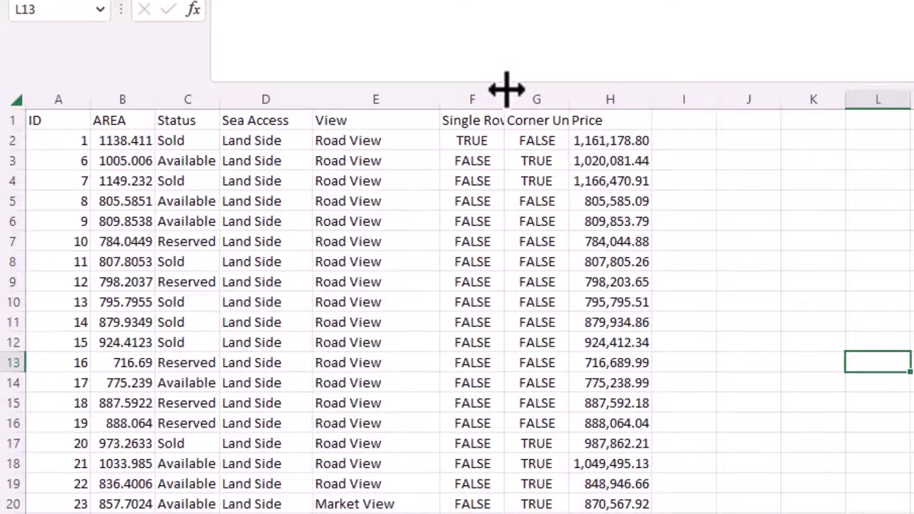
pyautogui.doubleClick(505, 93)
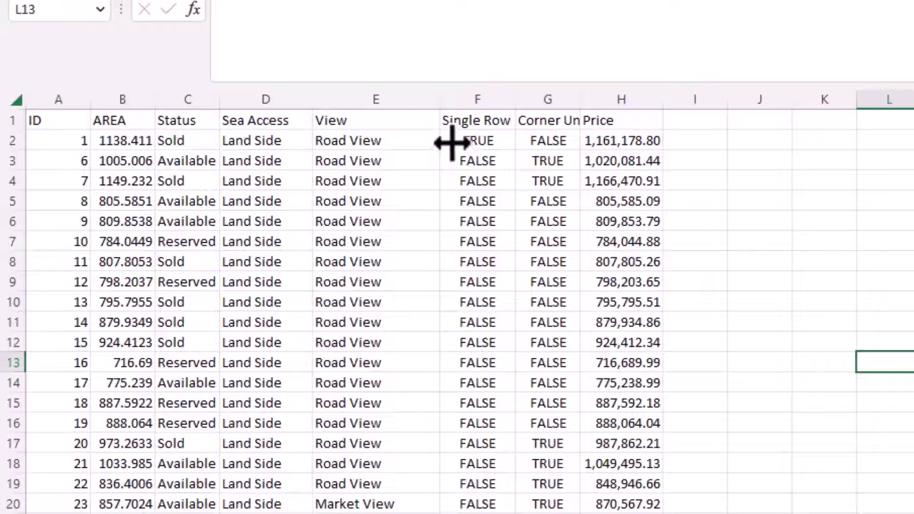
# Step: Fit the Corner Unit column to its header
pyautogui.doubleClick(574, 100)
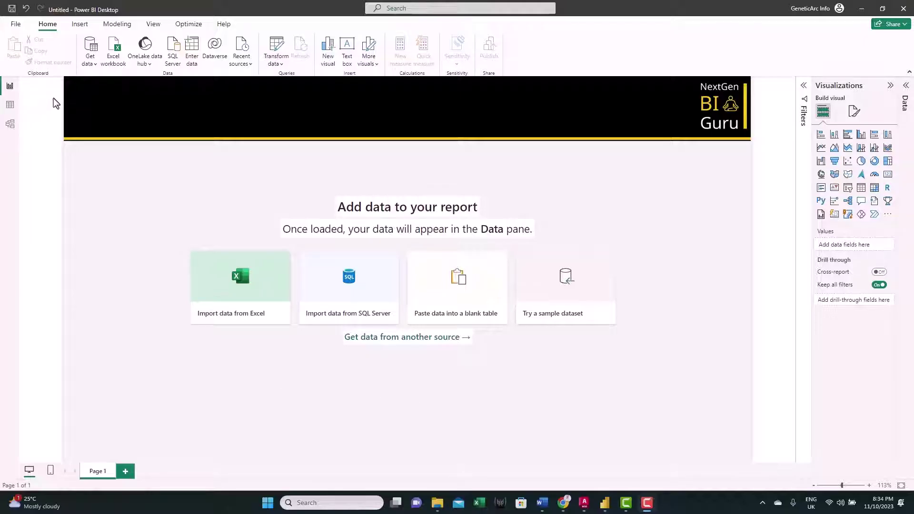
# Step: Switch to Power BI Desktop, load plots.csv from the Json Maps folder as a text/CSV source and expand the plots table's fields
pyautogui.click(88, 65)
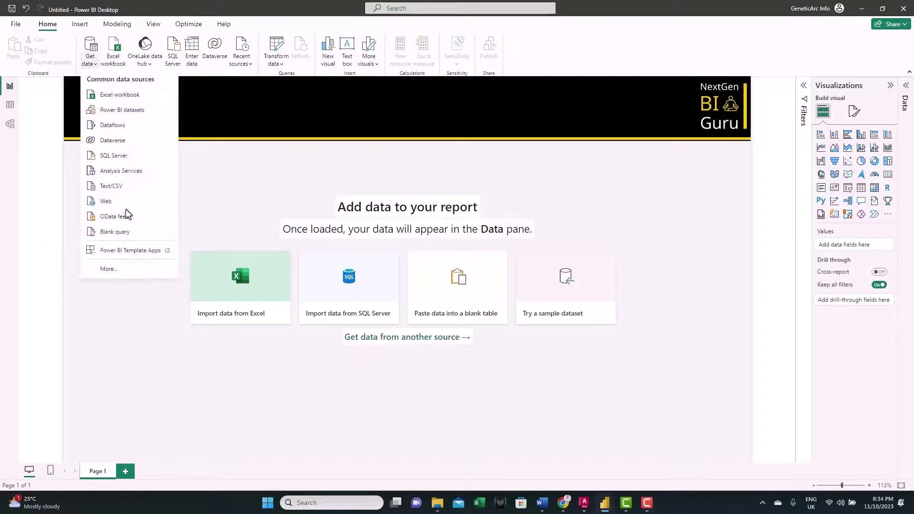
pyautogui.click(112, 186)
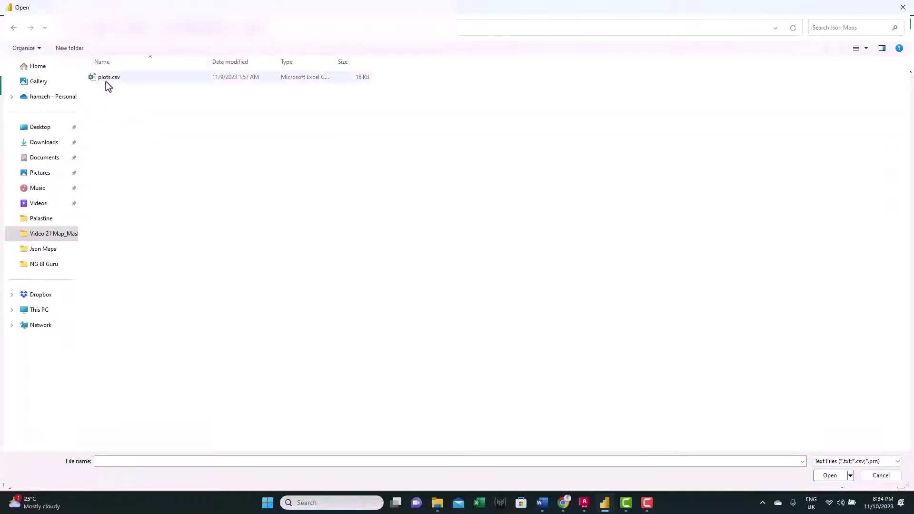
pyautogui.doubleClick(109, 78)
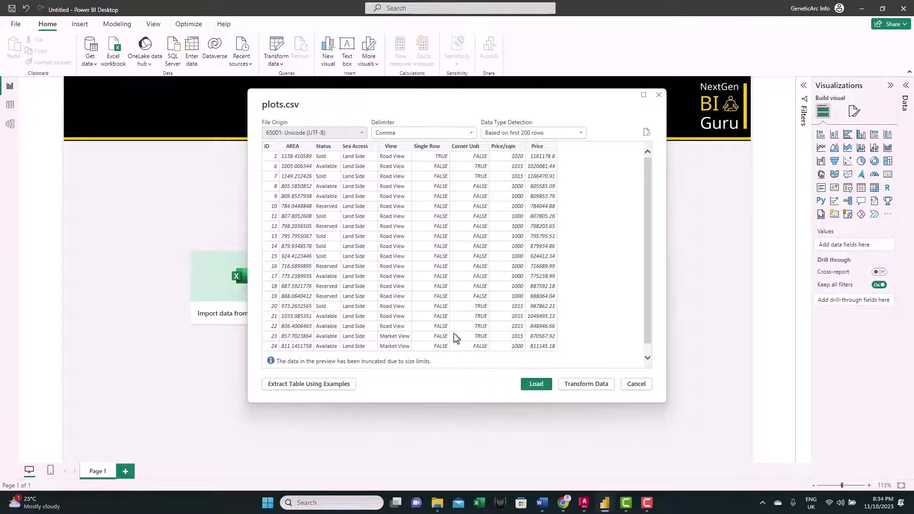
pyautogui.click(532, 386)
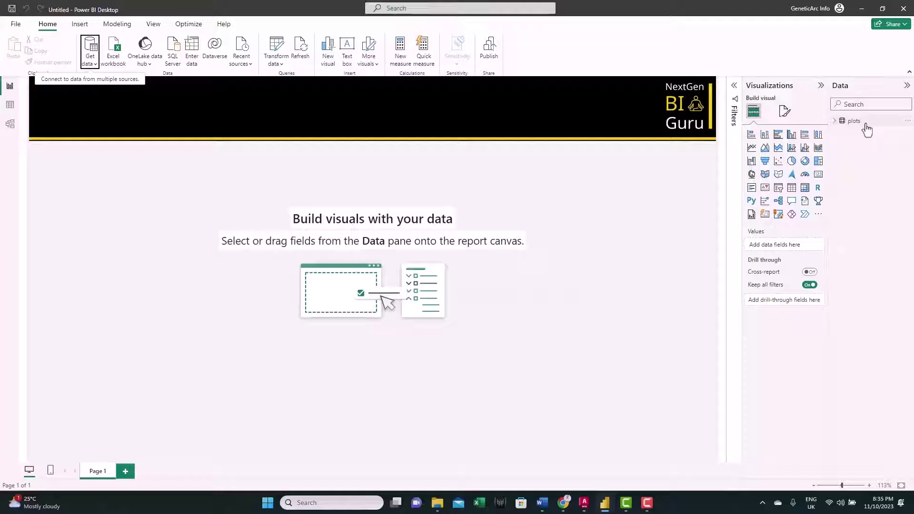
pyautogui.click(835, 121)
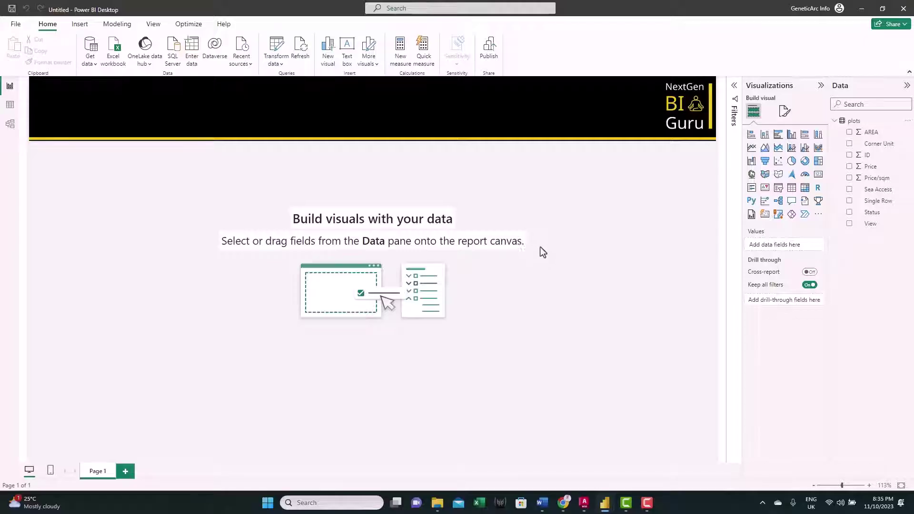
# Step: Add a shape map filling the report page's right part below the banner and use ID as its location
pyautogui.click(779, 178)
pyautogui.moveTo(82, 204); pyautogui.dragTo(380, 269)
pyautogui.moveTo(483, 293); pyautogui.dragTo(711, 459)
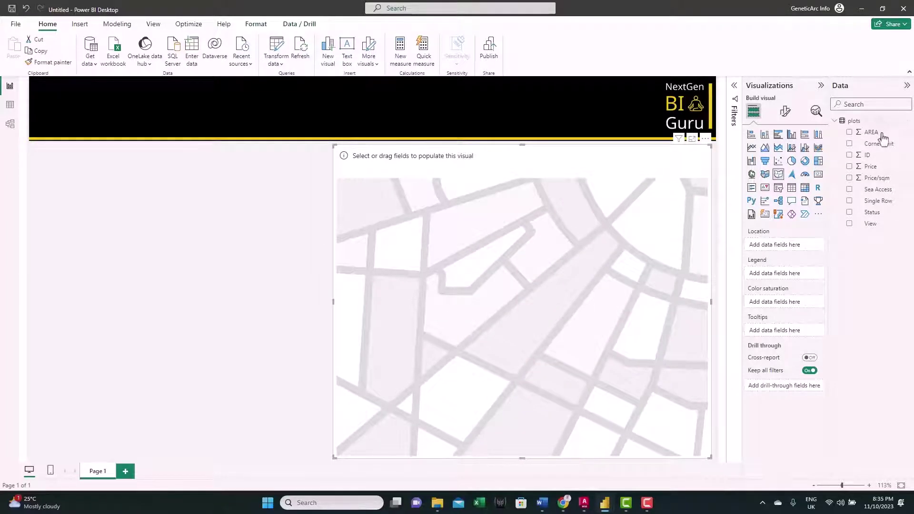
pyautogui.moveTo(867, 155); pyautogui.dragTo(781, 245)
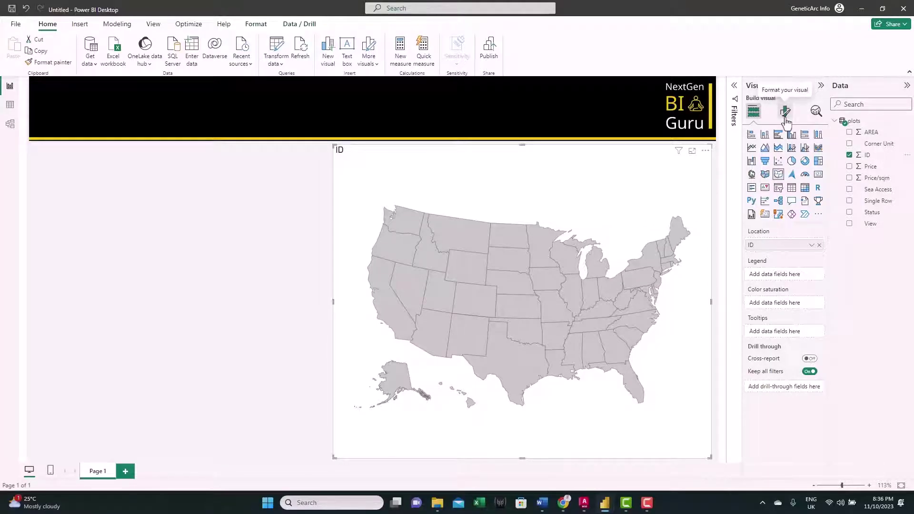
# Step: Change the shape map's type to Custom map and load plots.json as its map file
pyautogui.click(785, 120)
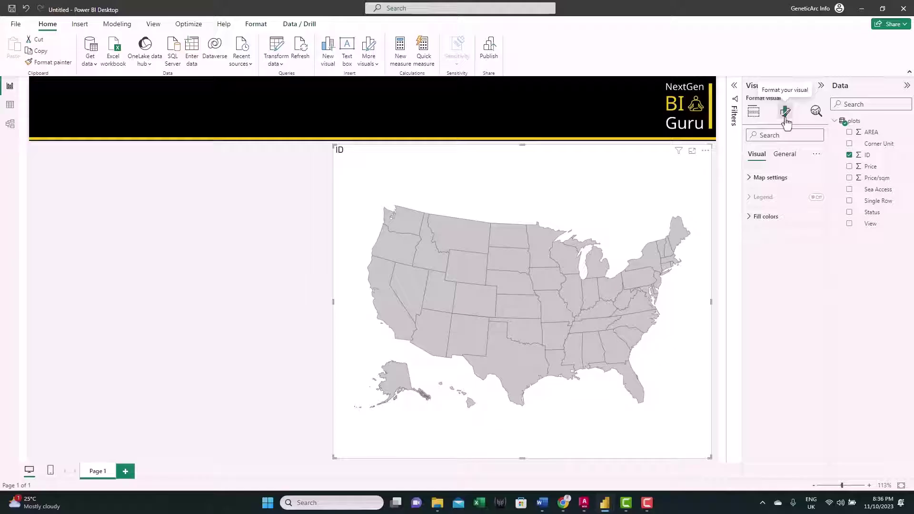
pyautogui.click(770, 179)
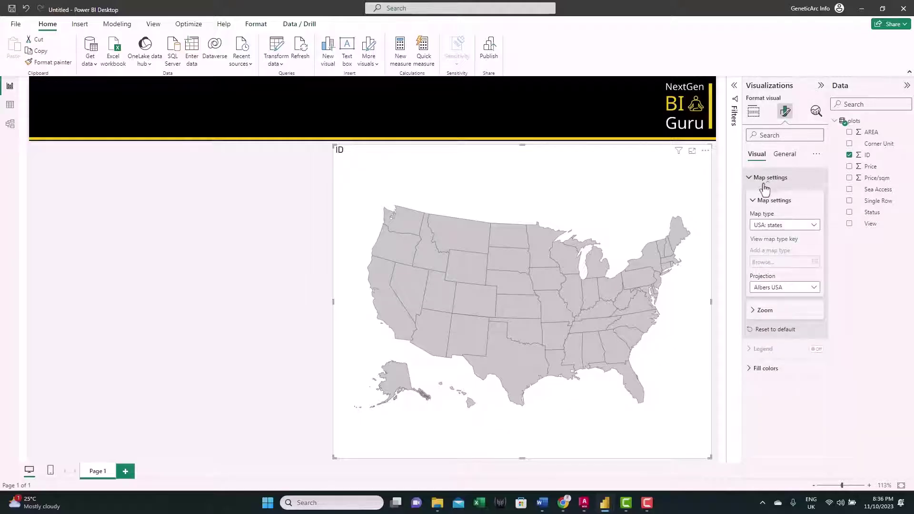
pyautogui.click(810, 228)
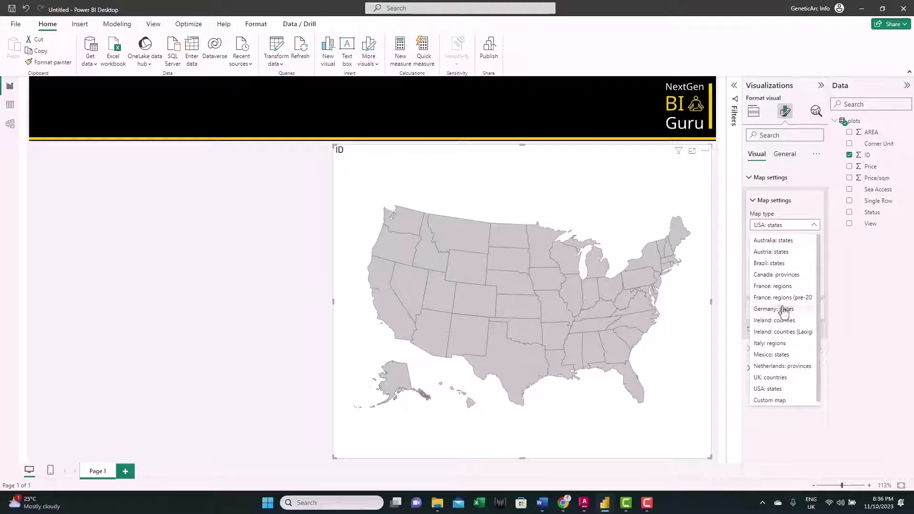
pyautogui.click(770, 401)
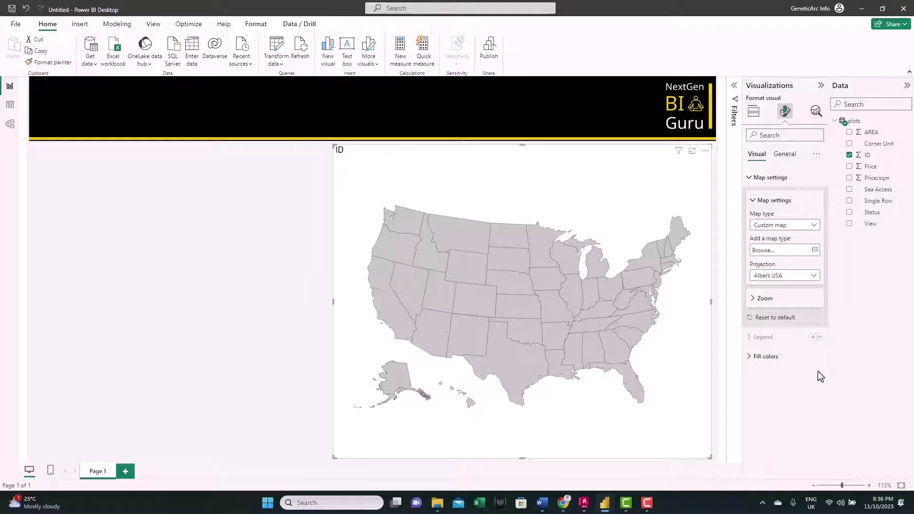
pyautogui.click(814, 251)
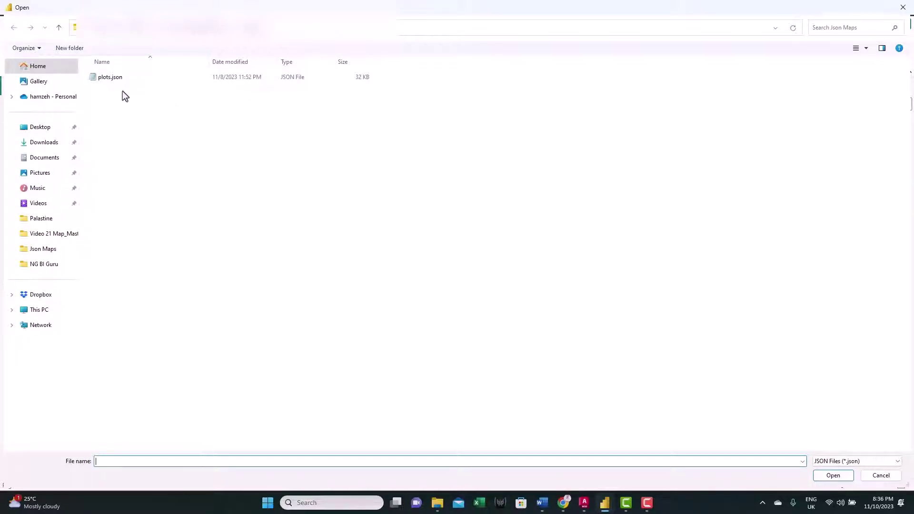
pyautogui.click(107, 79)
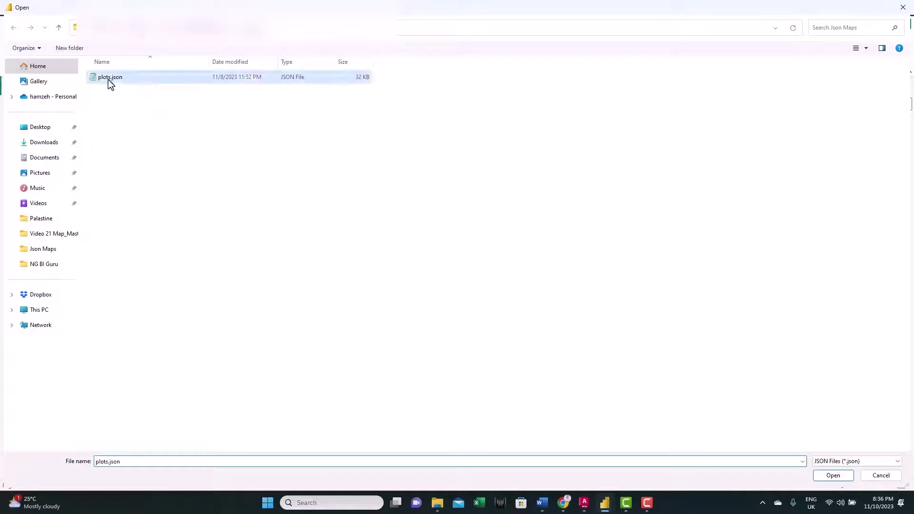
pyautogui.doubleClick(107, 79)
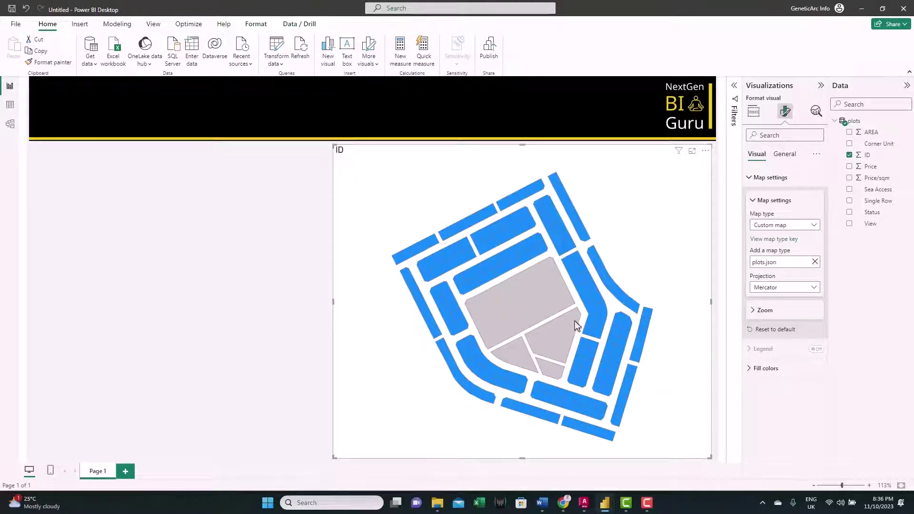
# Step: Compare the Equirectangular, Mercator and Orthographic projections on the plot map and set the projection to Equirectangular
pyautogui.click(798, 289)
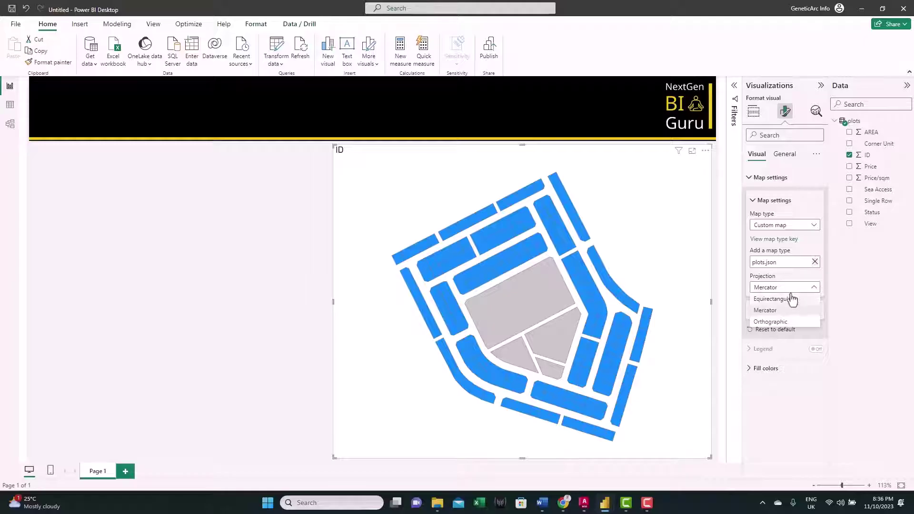
pyautogui.click(792, 299)
pyautogui.click(788, 287)
pyautogui.click(786, 310)
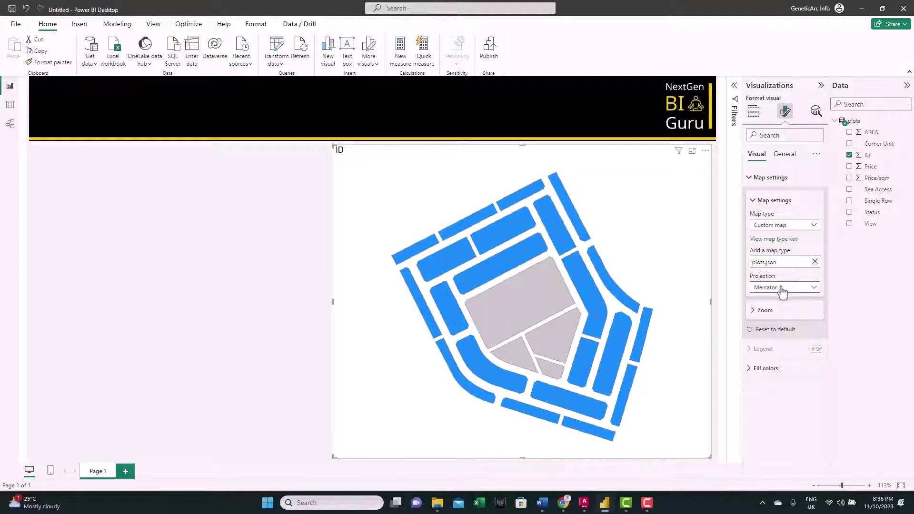
pyautogui.click(783, 289)
pyautogui.click(776, 321)
pyautogui.click(775, 288)
pyautogui.click(779, 300)
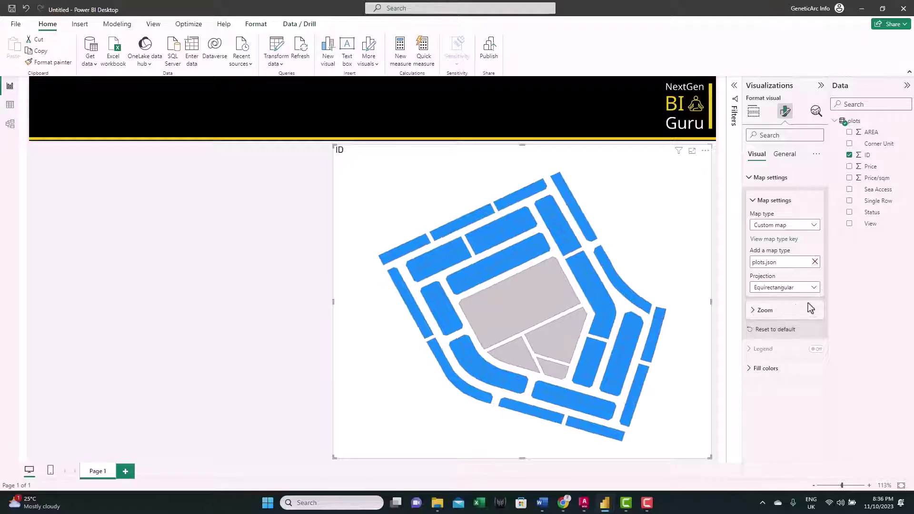
# Step: Set Status as the map's legend and the count of ID as its color saturation, renaming that field ID
pyautogui.click(754, 112)
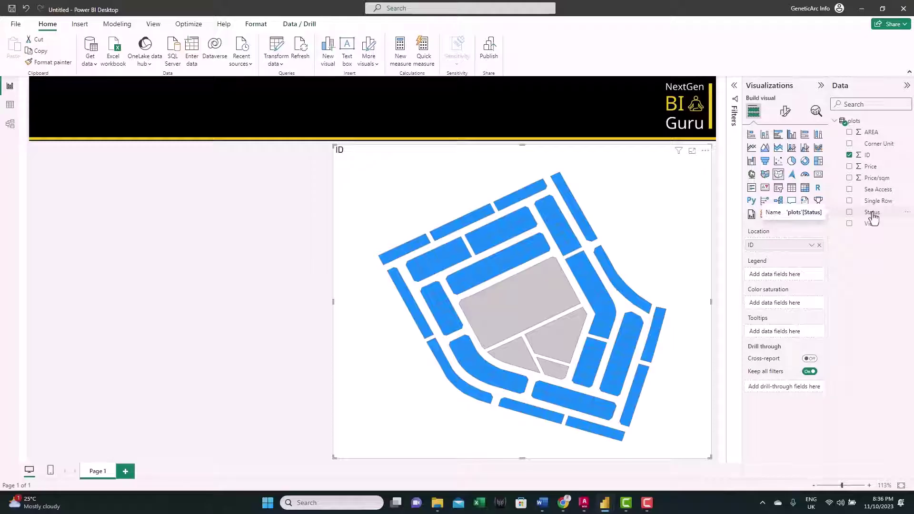
pyautogui.moveTo(873, 214); pyautogui.dragTo(790, 276)
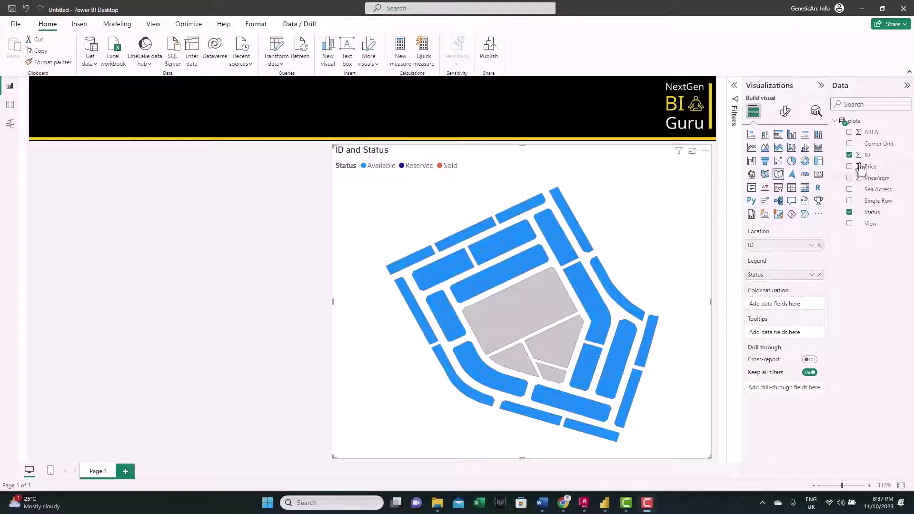
pyautogui.moveTo(871, 166); pyautogui.dragTo(785, 307)
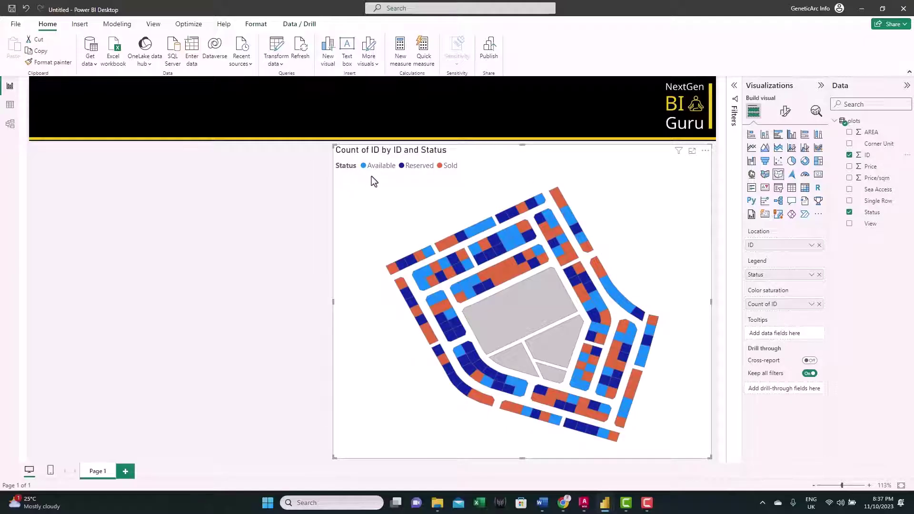
pyautogui.doubleClick(774, 307)
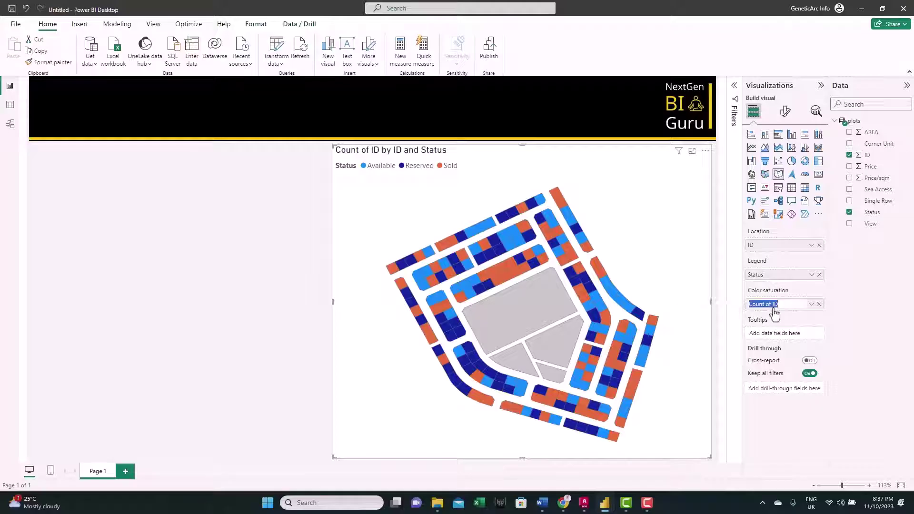
pyautogui.write('ID')
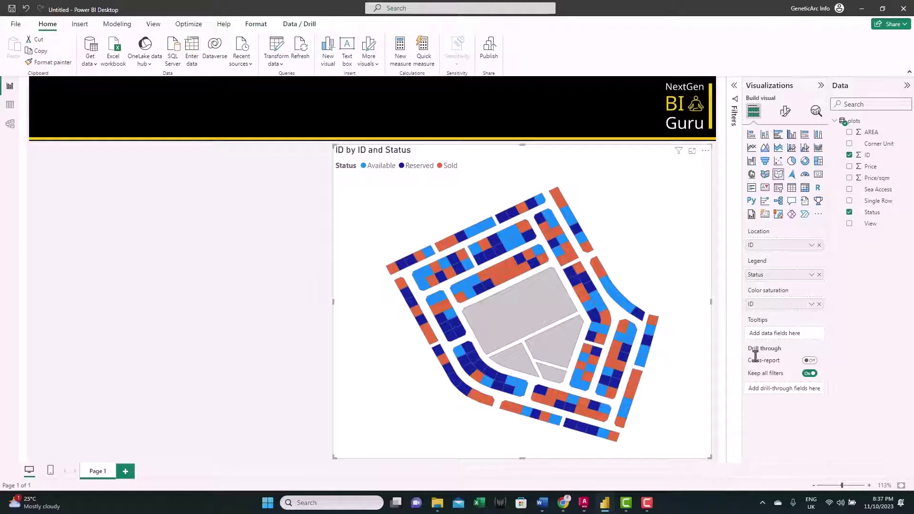
pyautogui.press('Return')
# Step: Set the map's fill colors to a custom dark green for Available plots and light yellow for Reserved plots
pyautogui.click(787, 115)
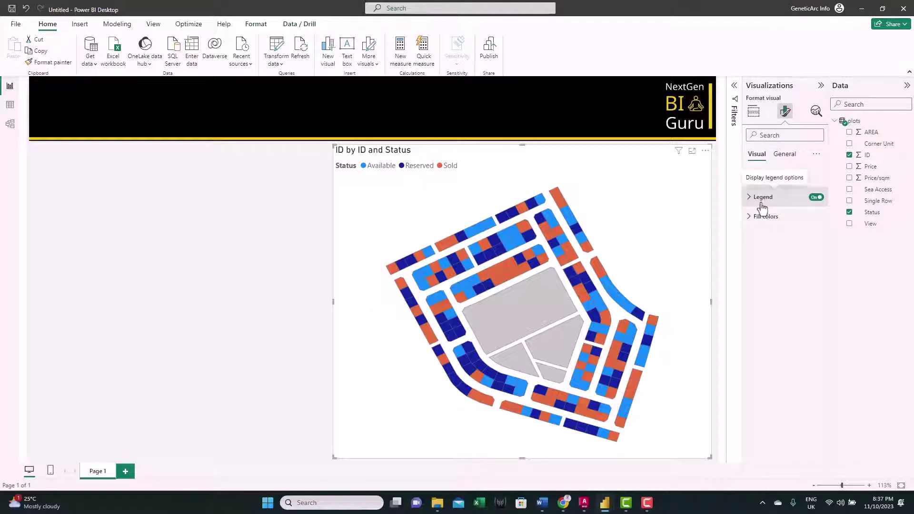
pyautogui.click(757, 222)
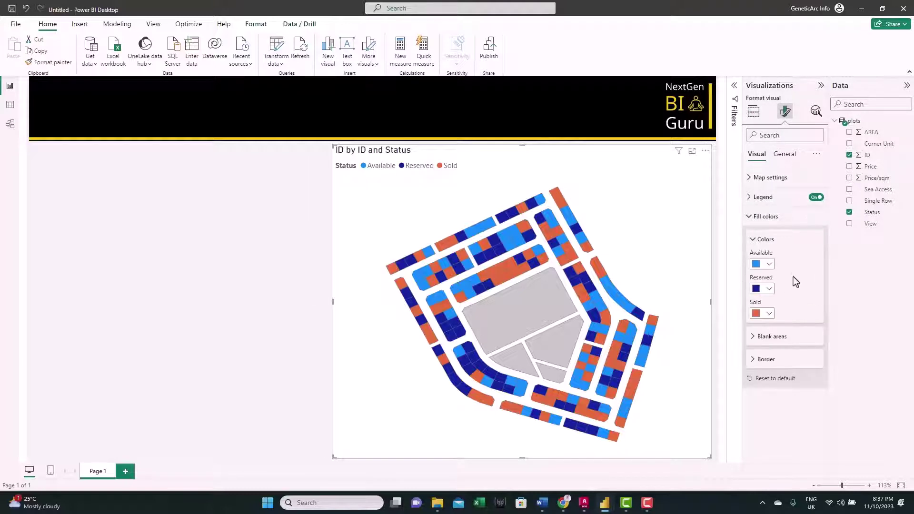
pyautogui.click(767, 265)
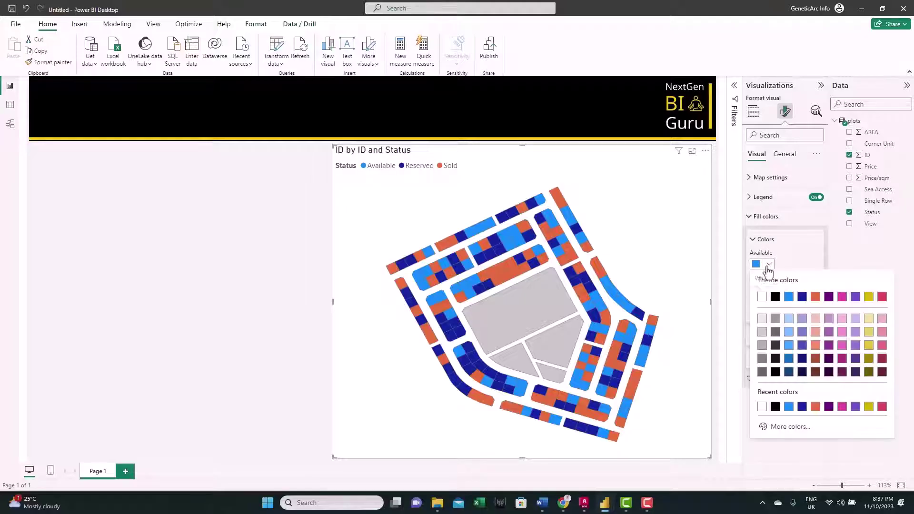
pyautogui.click(789, 427)
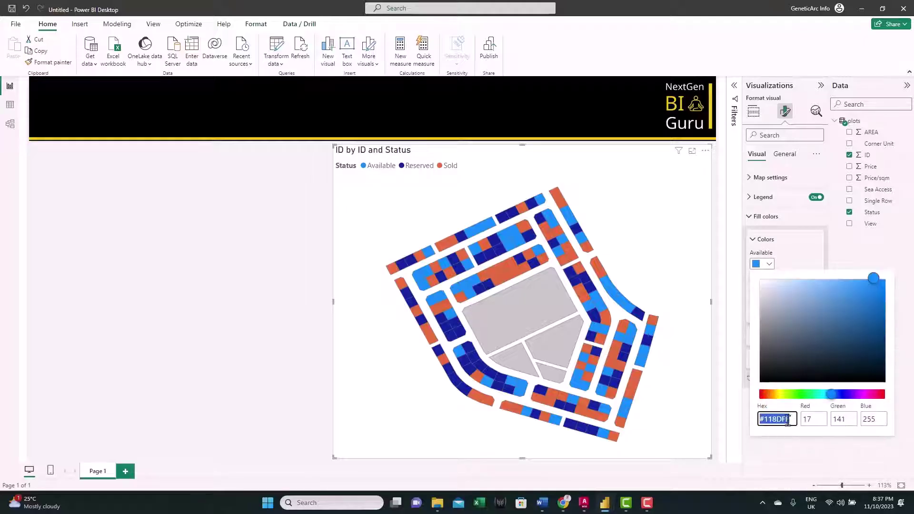
pyautogui.click(802, 394)
pyautogui.moveTo(874, 300); pyautogui.dragTo(873, 337)
pyautogui.click(818, 255)
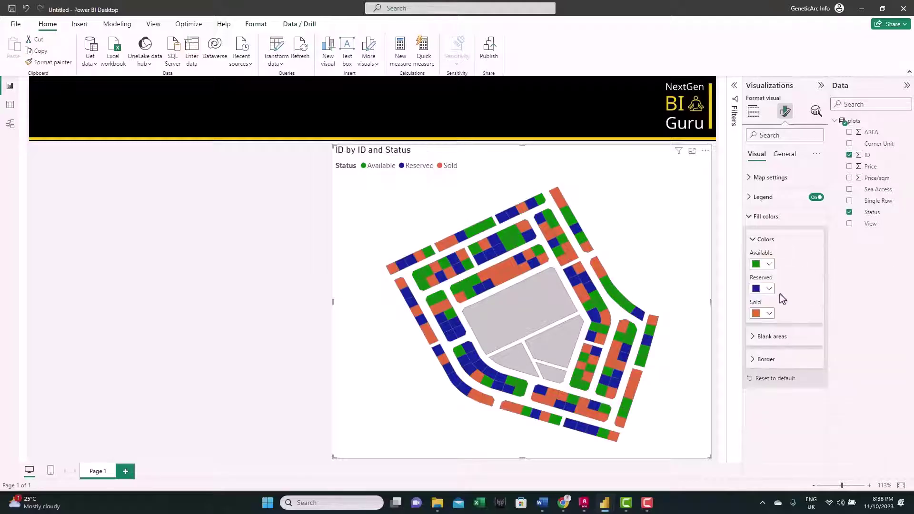
pyautogui.click(762, 288)
pyautogui.click(869, 358)
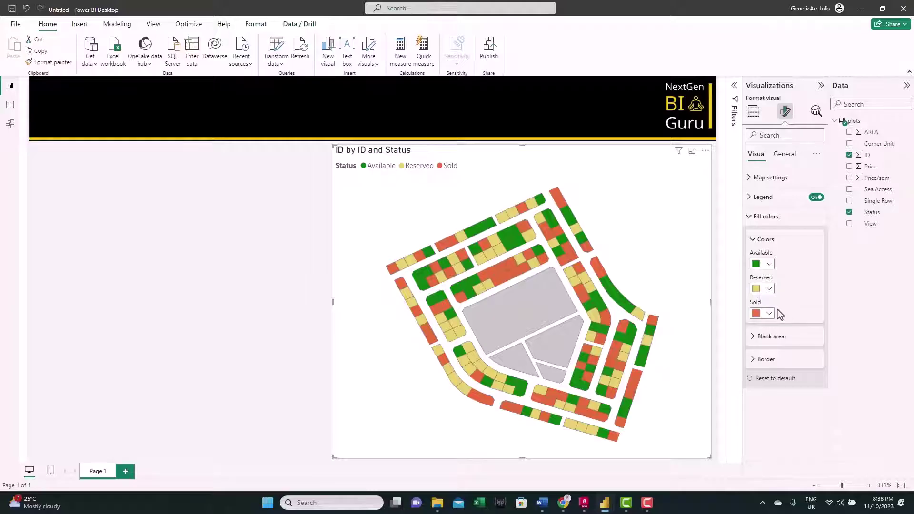
# Step: Try a plot border width of 4 and return the width to 1
pyautogui.click(758, 361)
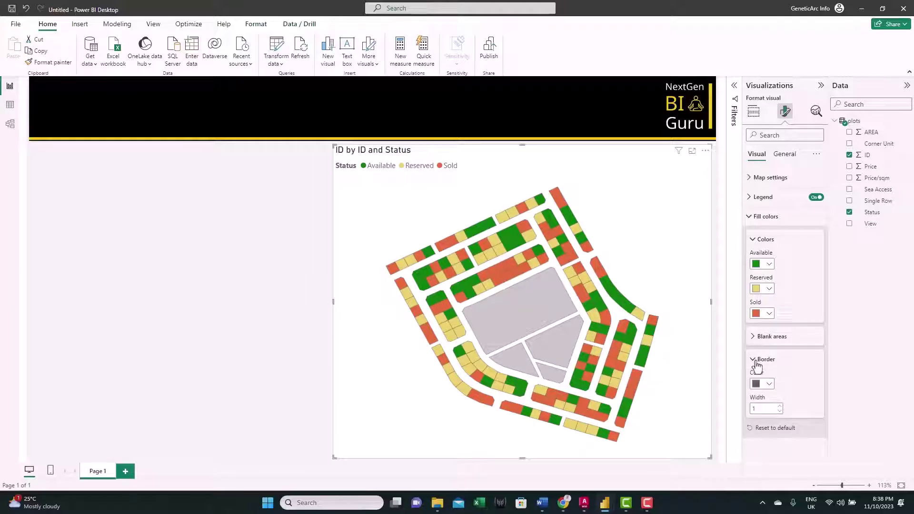
pyautogui.click(780, 406)
pyautogui.click(780, 407)
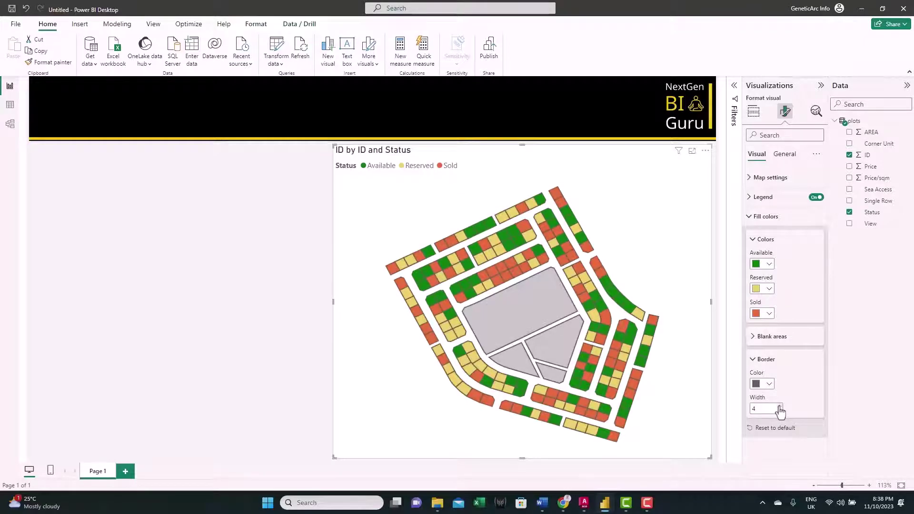
pyautogui.click(779, 407)
pyautogui.click(780, 412)
pyautogui.click(779, 412)
pyautogui.click(780, 411)
pyautogui.click(779, 411)
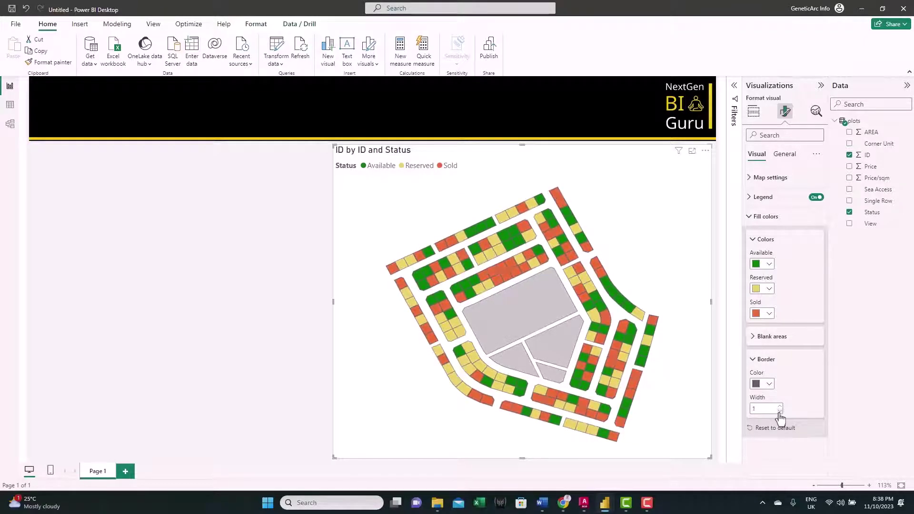
# Step: Set the color of the map's blank areas to black
pyautogui.click(763, 339)
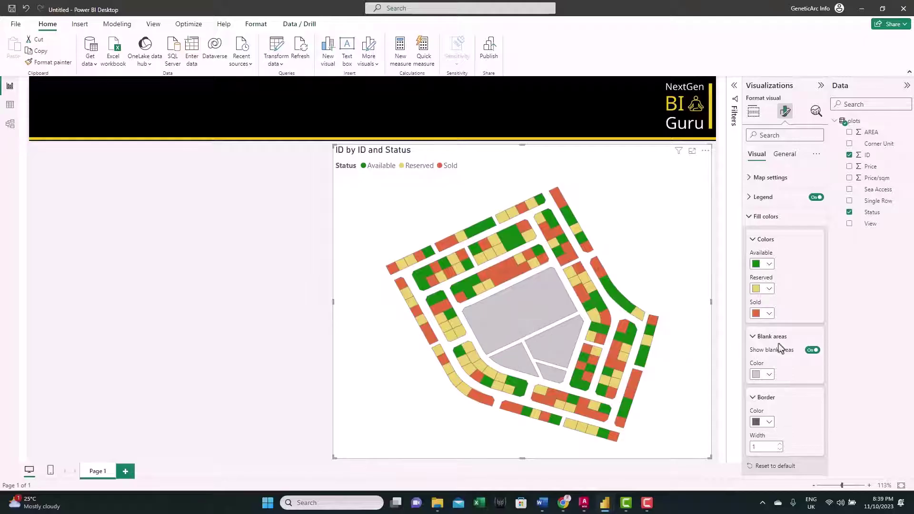
pyautogui.click(768, 376)
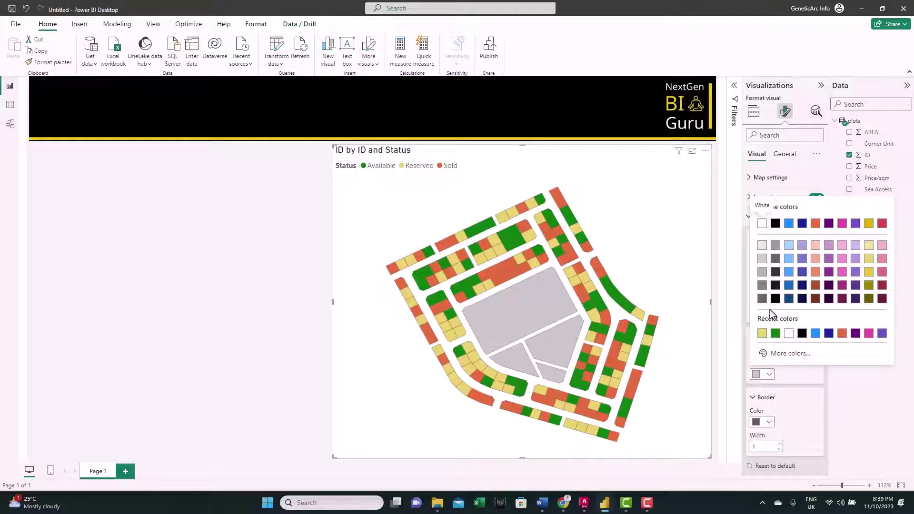
pyautogui.click(775, 300)
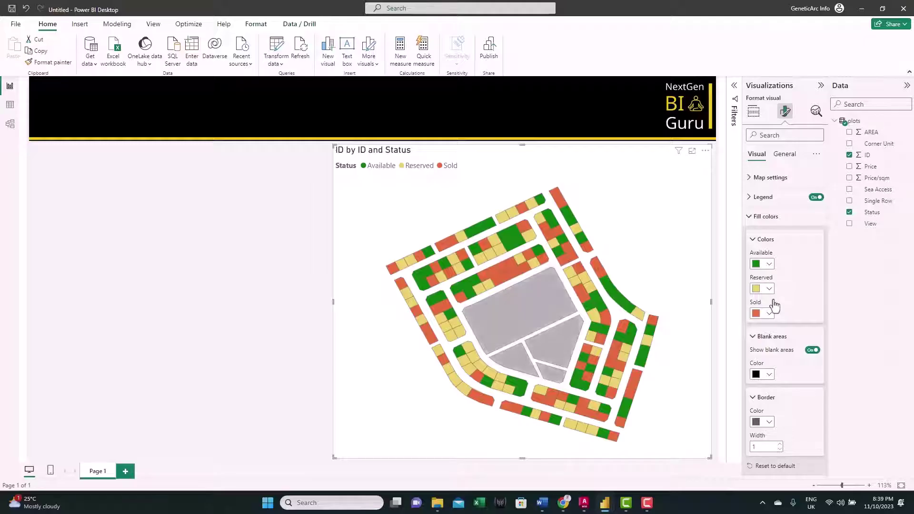
# Step: Set the color of the map's blank areas to grey and turn off the map's title
pyautogui.click(763, 377)
pyautogui.click(764, 274)
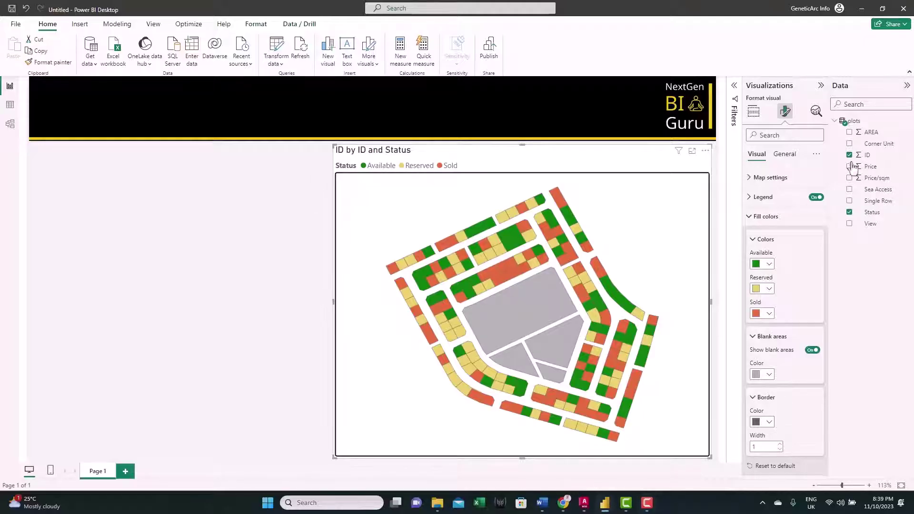
pyautogui.click(784, 155)
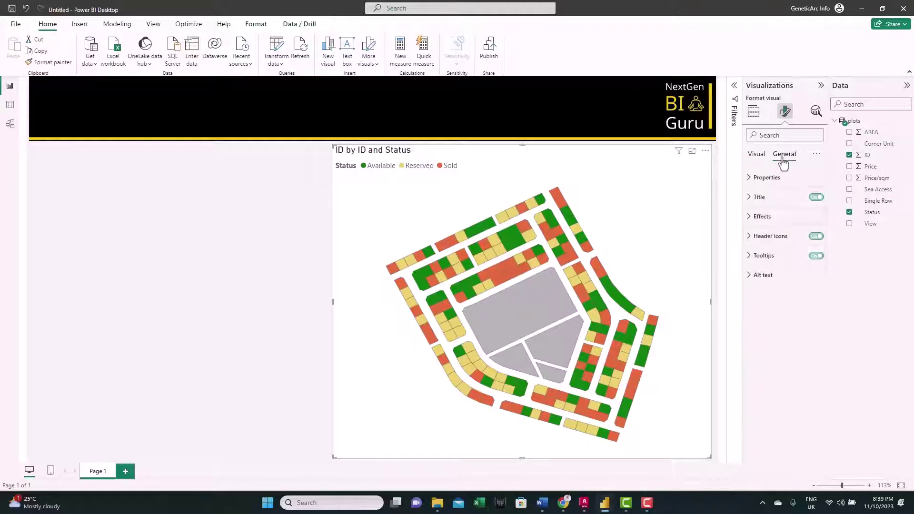
pyautogui.click(816, 197)
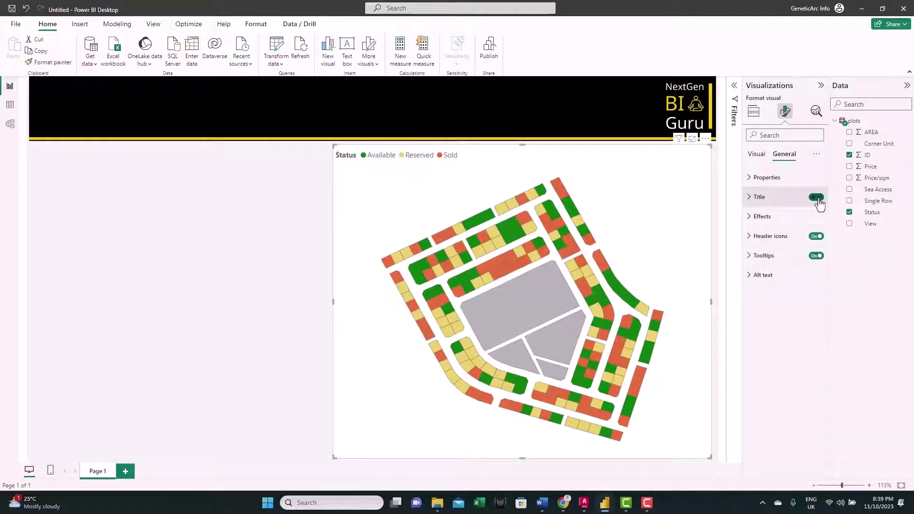
# Step: Set the position of the map's legend to Top center
pyautogui.click(757, 163)
pyautogui.click(768, 199)
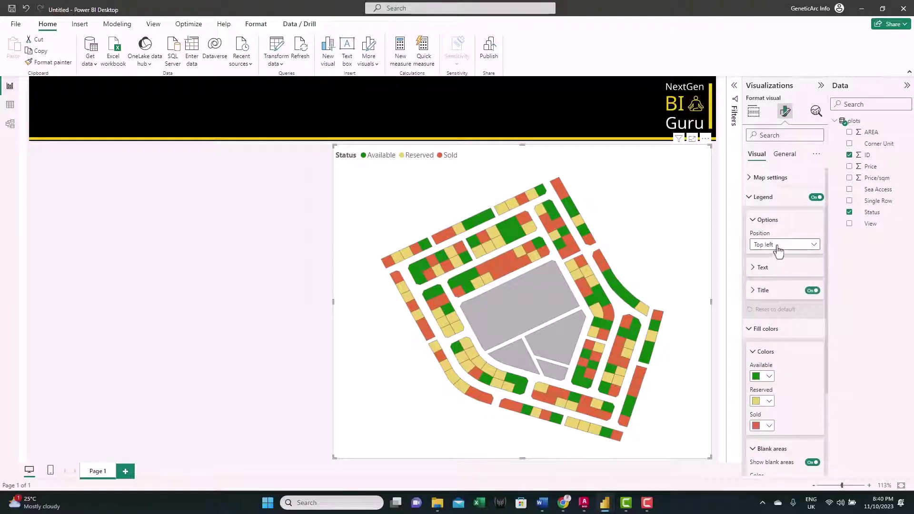
pyautogui.click(778, 251)
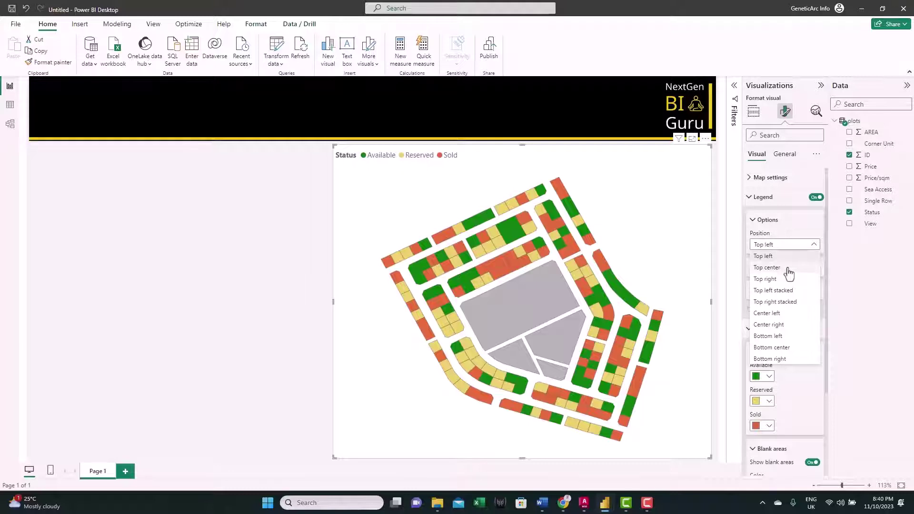
pyautogui.click(789, 273)
# Step: Turn off the map visual's background and turn on its visual border with 10 px rounded corners
pyautogui.click(782, 159)
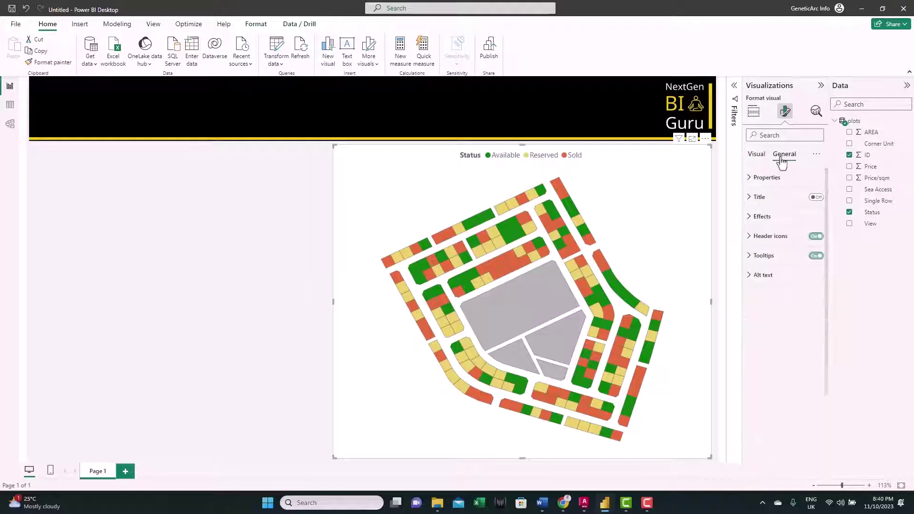
pyautogui.click(764, 218)
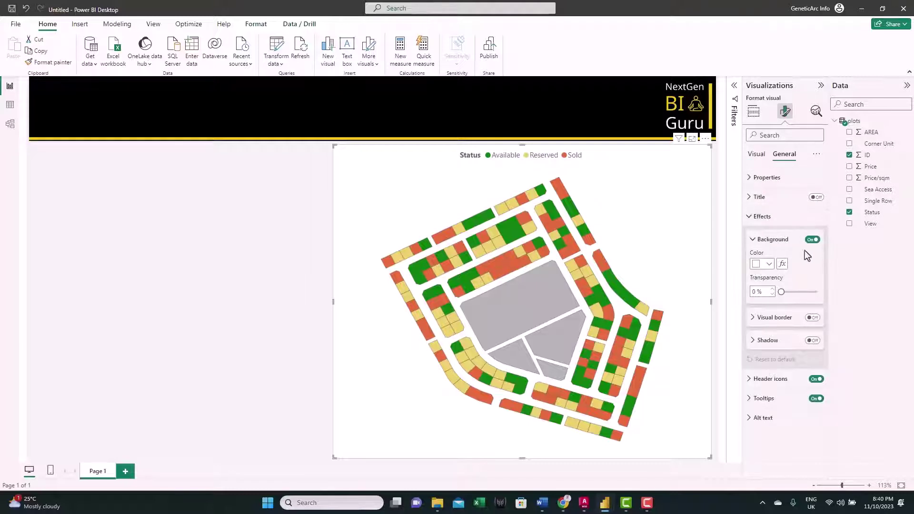
pyautogui.click(813, 240)
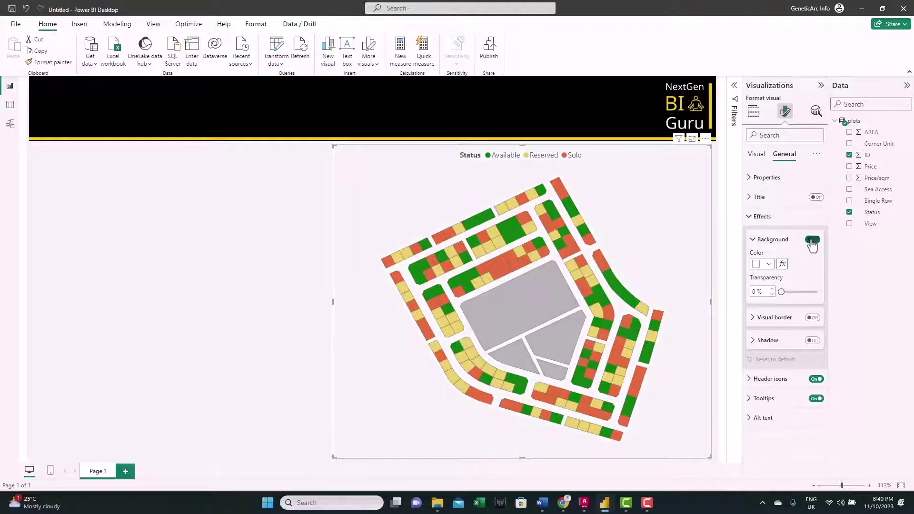
pyautogui.click(812, 318)
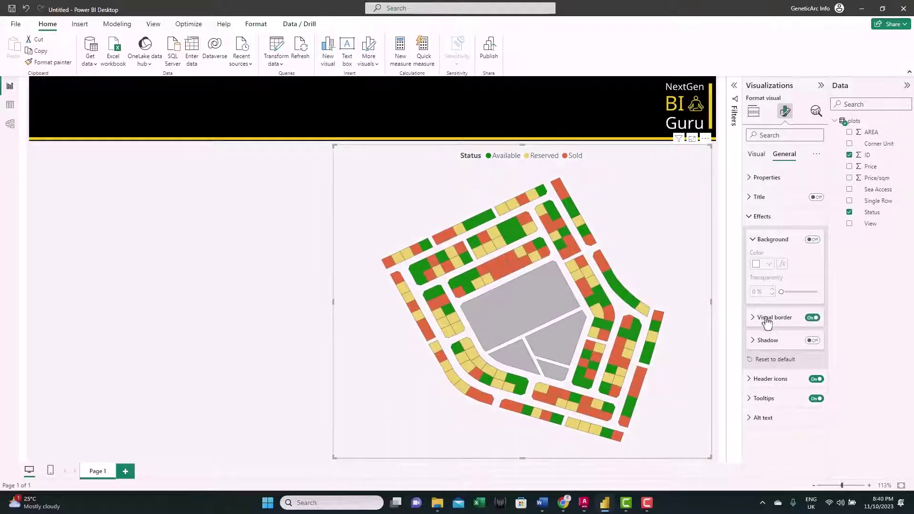
pyautogui.click(768, 318)
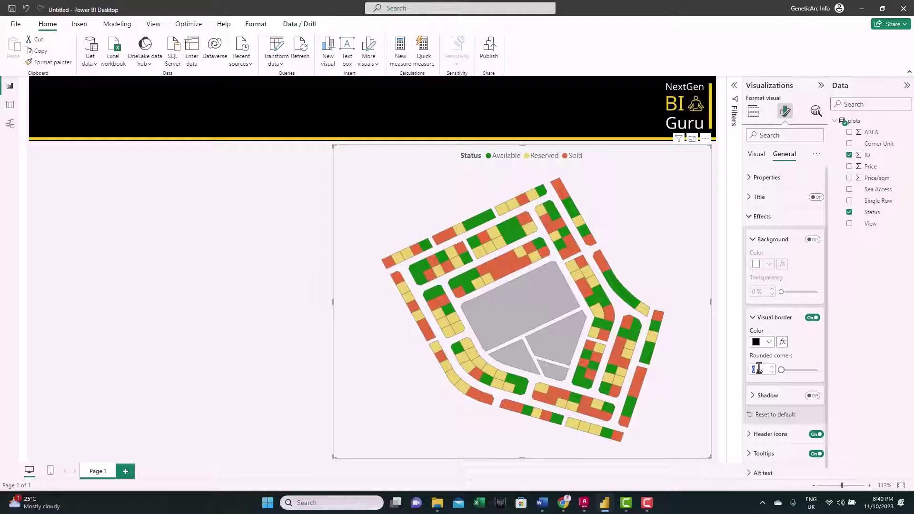
pyautogui.write('10')
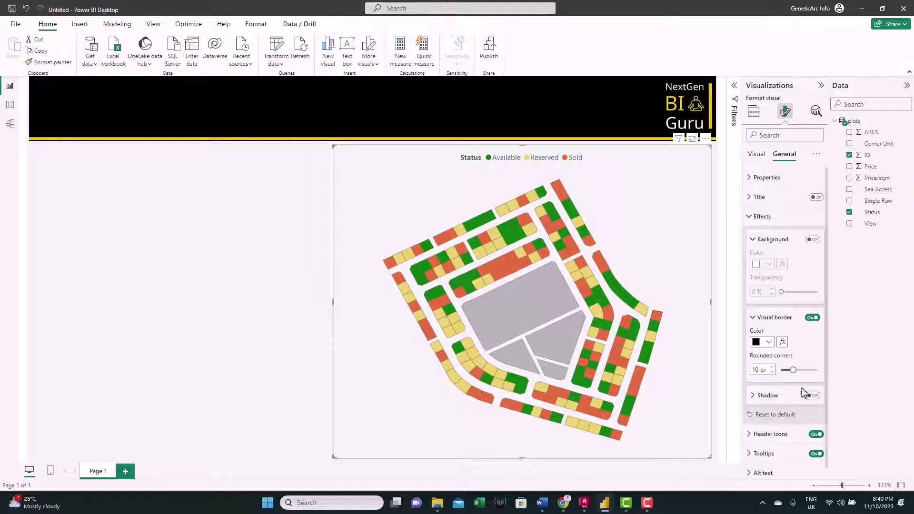
# Step: Turn on the map visual's shadow and choose the shadow's position
pyautogui.click(812, 395)
pyautogui.click(781, 397)
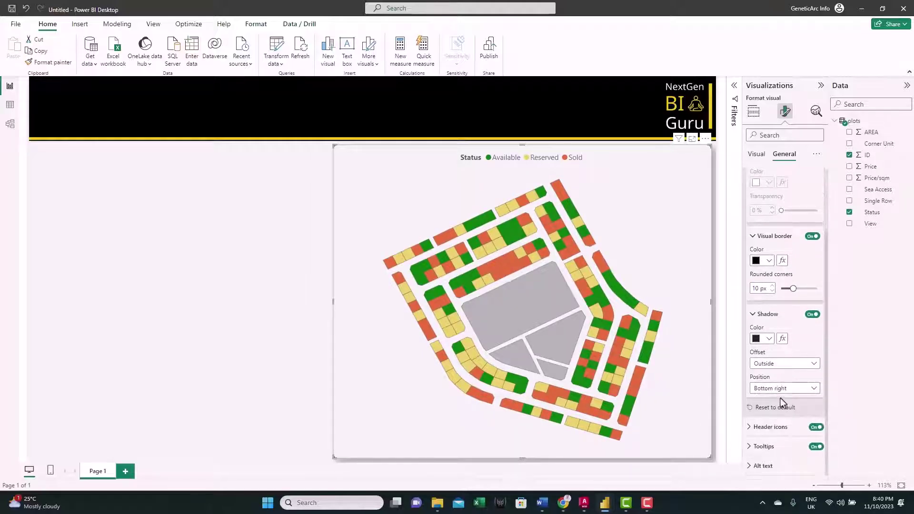
pyautogui.click(777, 393)
pyautogui.click(751, 330)
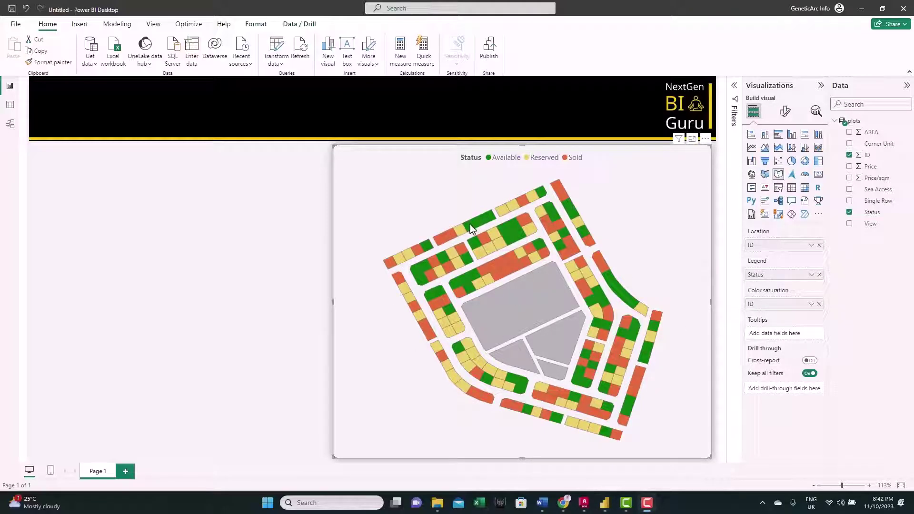
# Step: Replace the map's color saturation field with the sum of AREA and rename that field AREA
pyautogui.moveTo(470, 224)
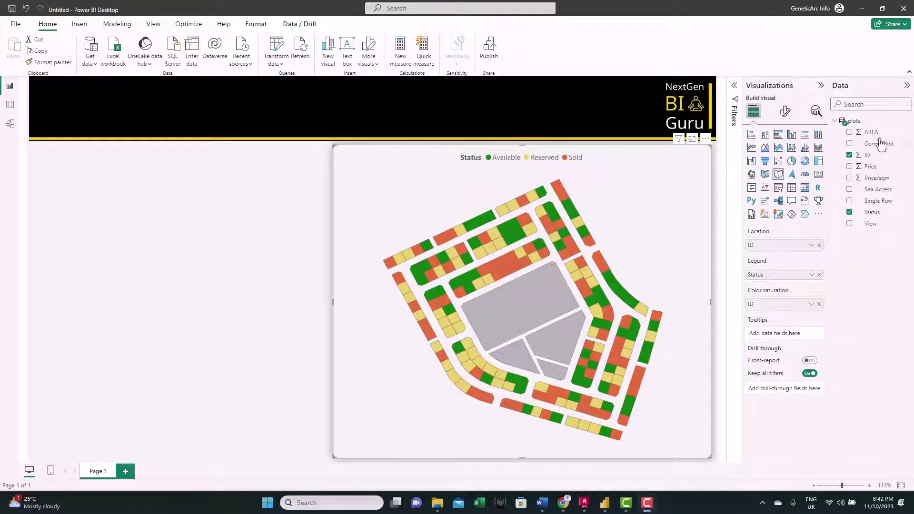
pyautogui.moveTo(880, 140); pyautogui.dragTo(798, 307)
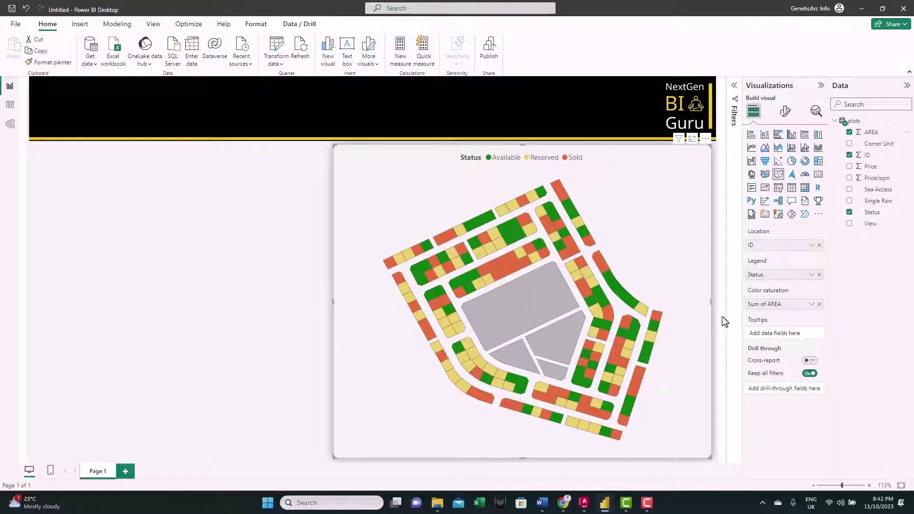
pyautogui.moveTo(606, 279)
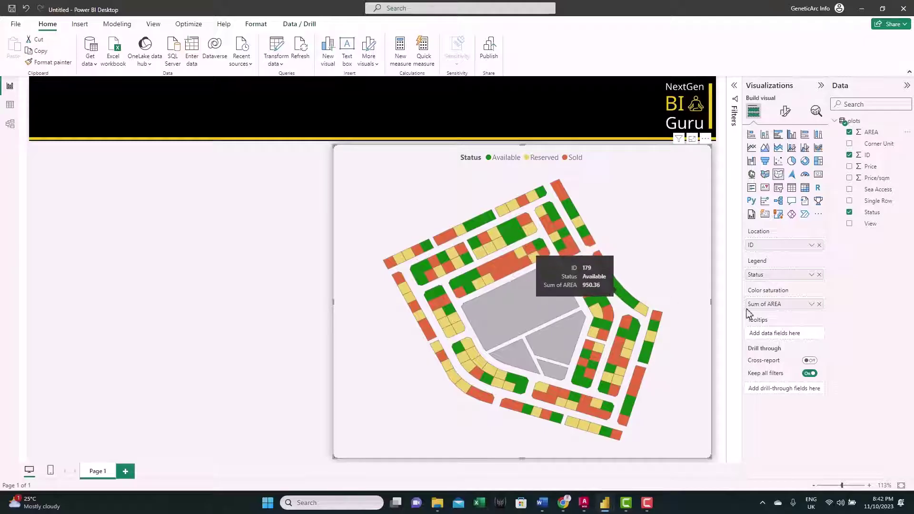
pyautogui.doubleClick(766, 304)
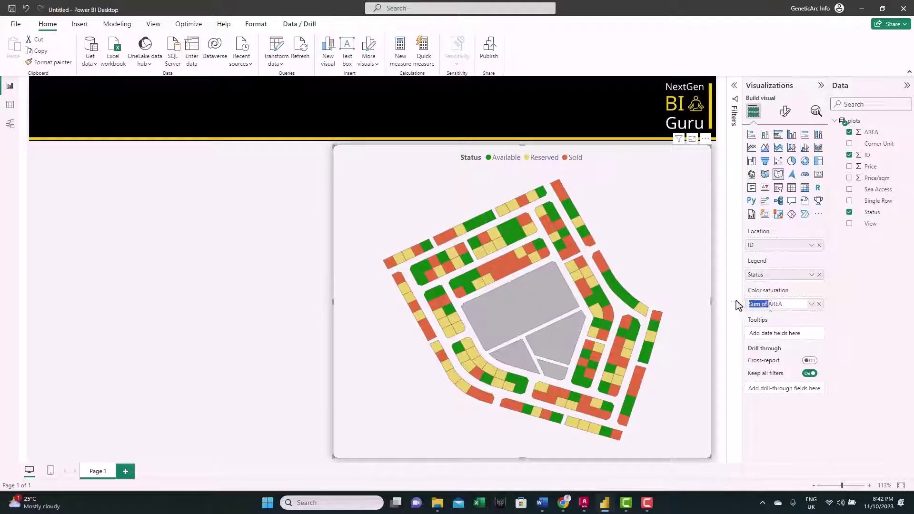
pyautogui.write('AREA')
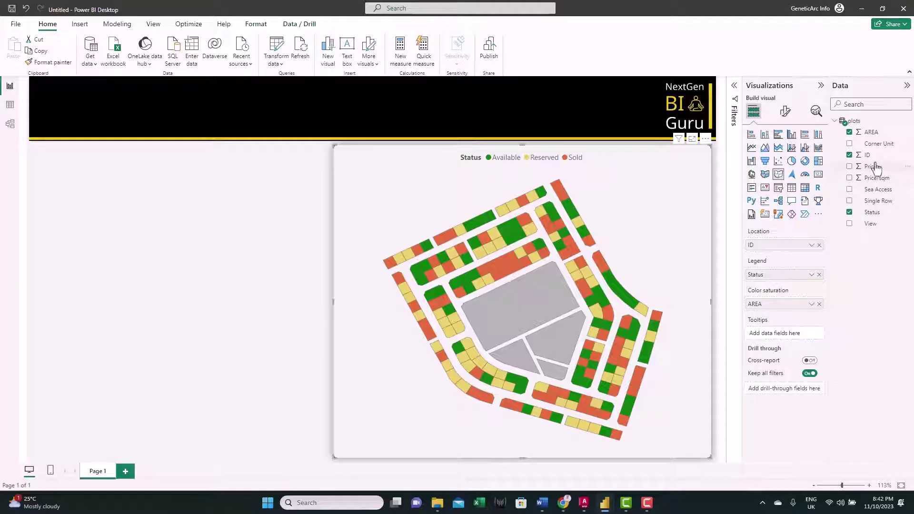
# Step: Add the Price, View and Sea Access fields to the map's tooltips
pyautogui.moveTo(875, 168); pyautogui.dragTo(790, 333)
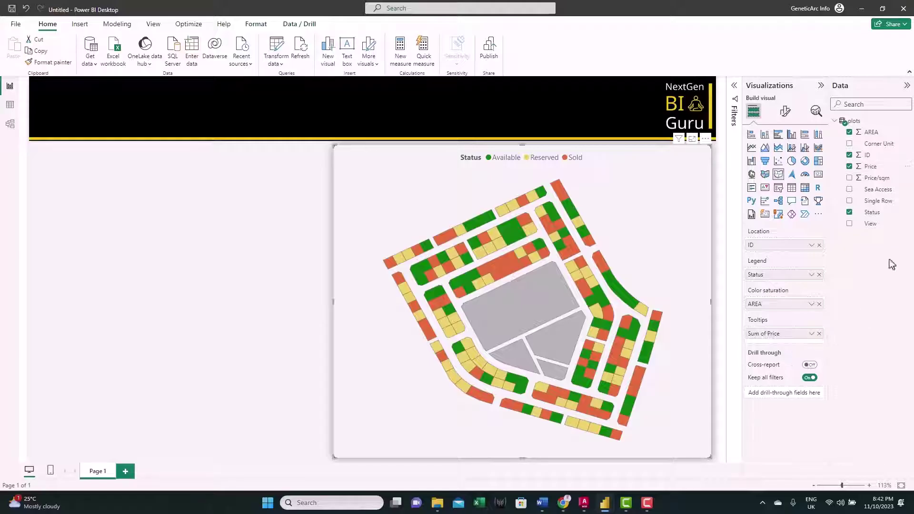
pyautogui.moveTo(867, 224); pyautogui.dragTo(796, 337)
pyautogui.moveTo(878, 194); pyautogui.dragTo(736, 355)
# Step: Rename the map's three tooltip fields Price, View and Access, and check a plot's tooltip
pyautogui.doubleClick(781, 333)
pyautogui.press('Delete')
pyautogui.doubleClick(762, 345)
pyautogui.press('Delete')
pyautogui.doubleClick(773, 358)
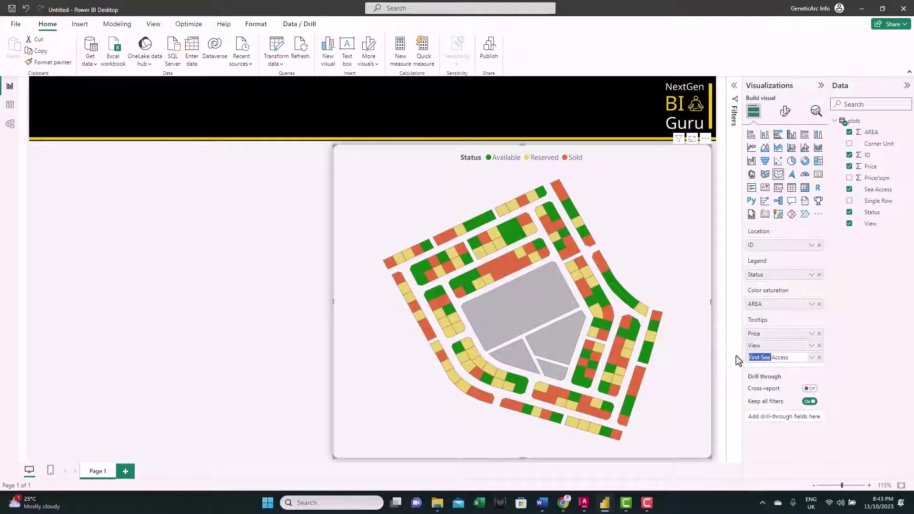
pyautogui.press('Delete')
pyautogui.press('Return')
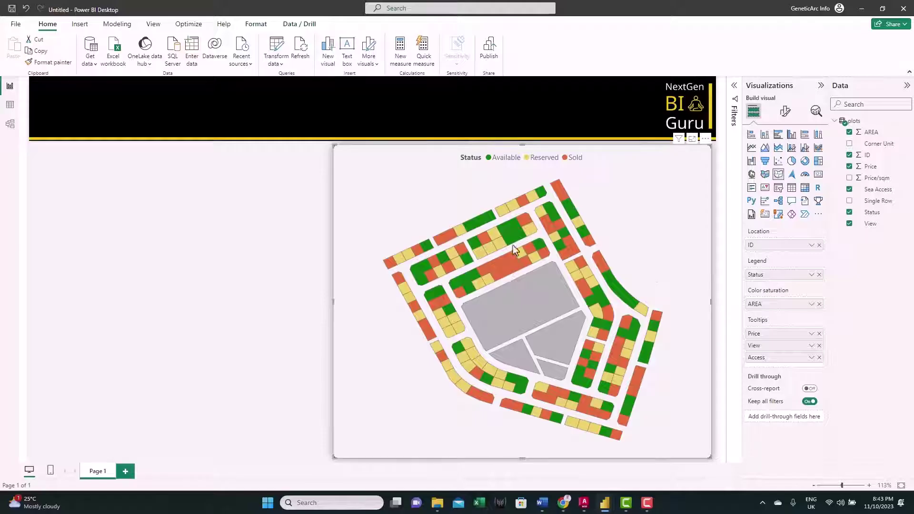
pyautogui.moveTo(513, 235)
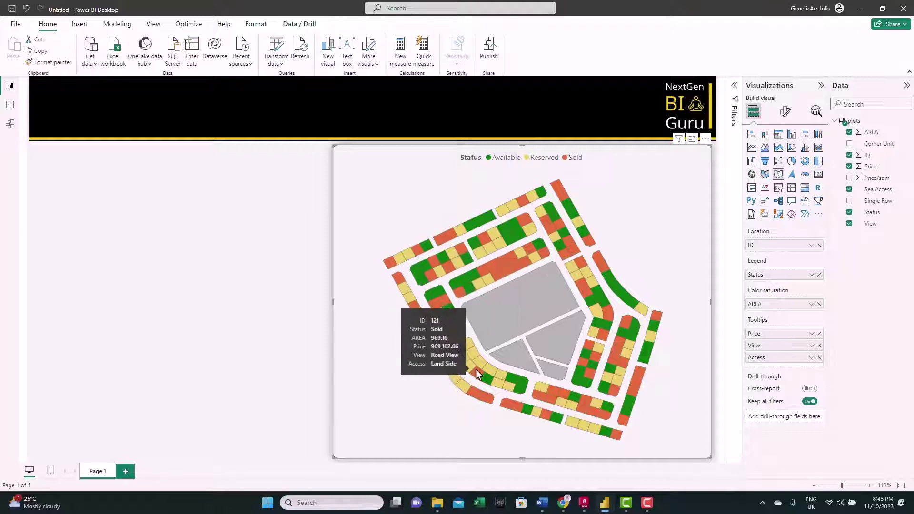
# Step: Add a card visual beneath the header banner showing the count of ID
pyautogui.click(196, 220)
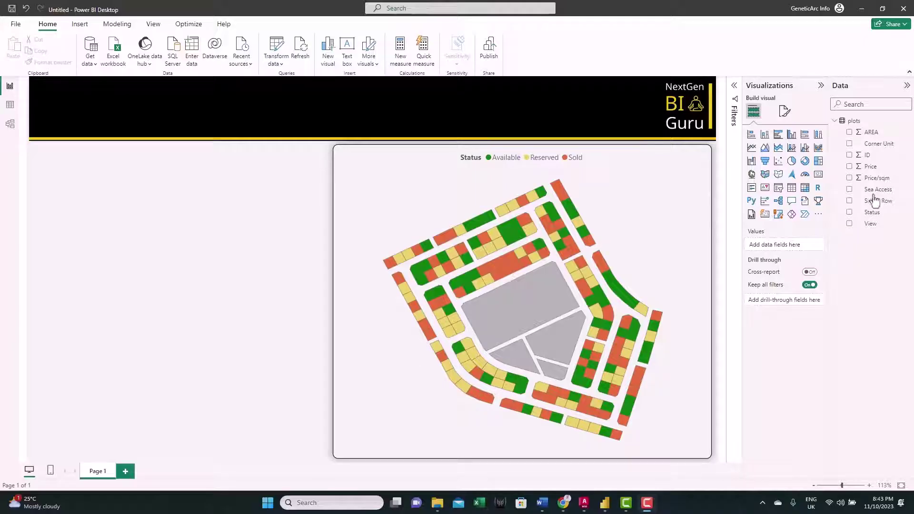
pyautogui.click(819, 175)
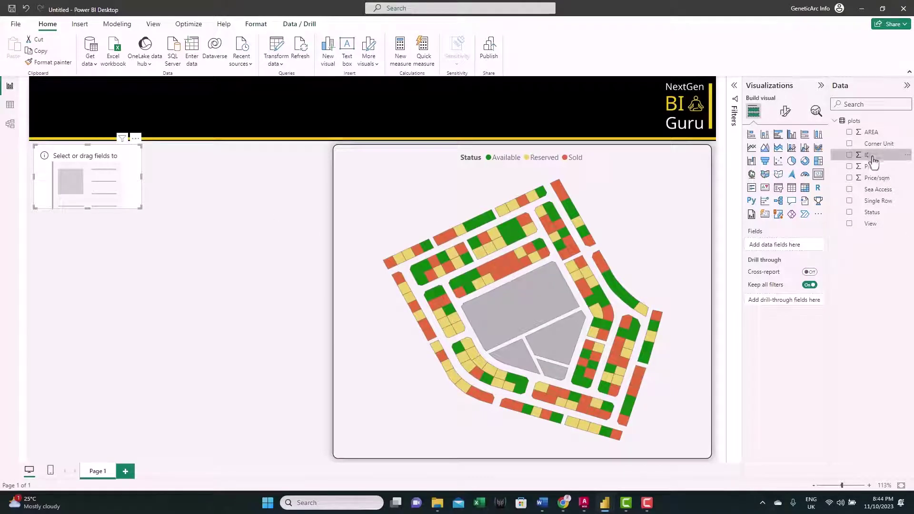
pyautogui.moveTo(868, 155); pyautogui.dragTo(801, 247)
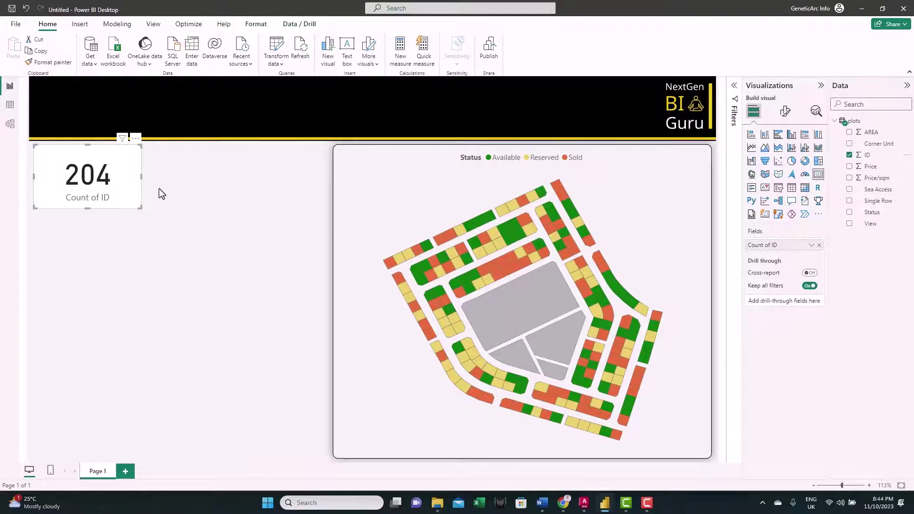
# Step: Filter the card visual by Status so that it counts only Available plots
pyautogui.click(735, 87)
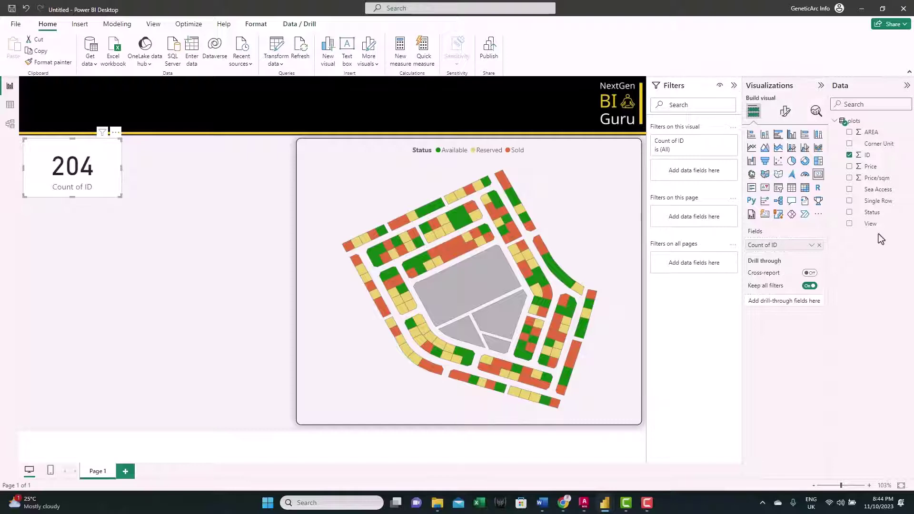
pyautogui.moveTo(873, 213); pyautogui.dragTo(705, 174)
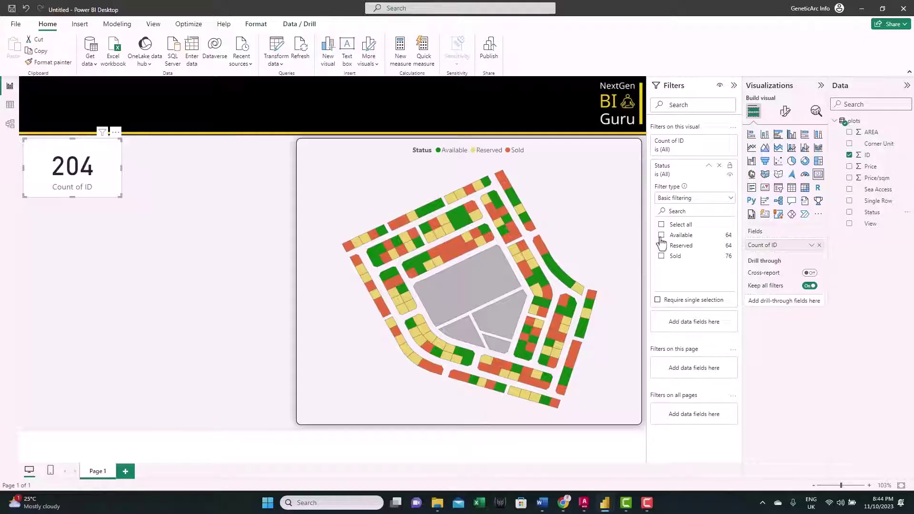
pyautogui.click(662, 235)
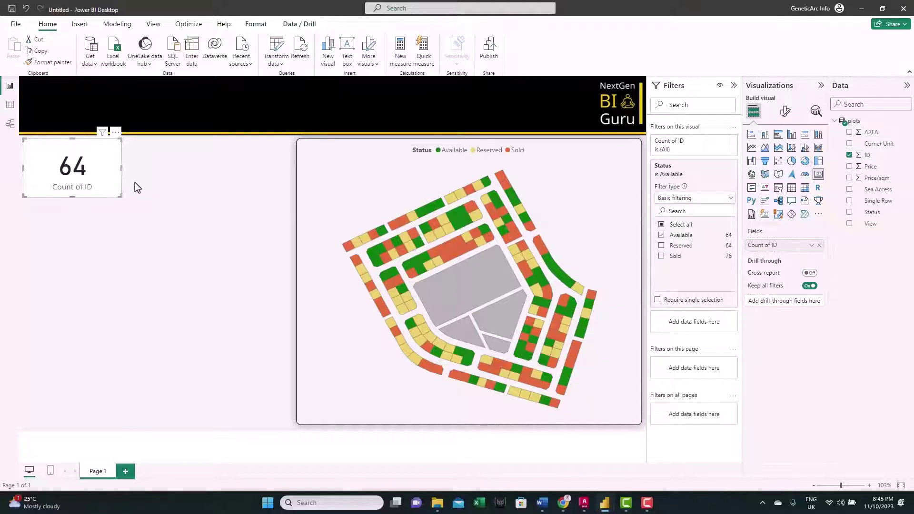
# Step: Turn off the card's category label and give the card the title "Available Plots"
pyautogui.click(785, 113)
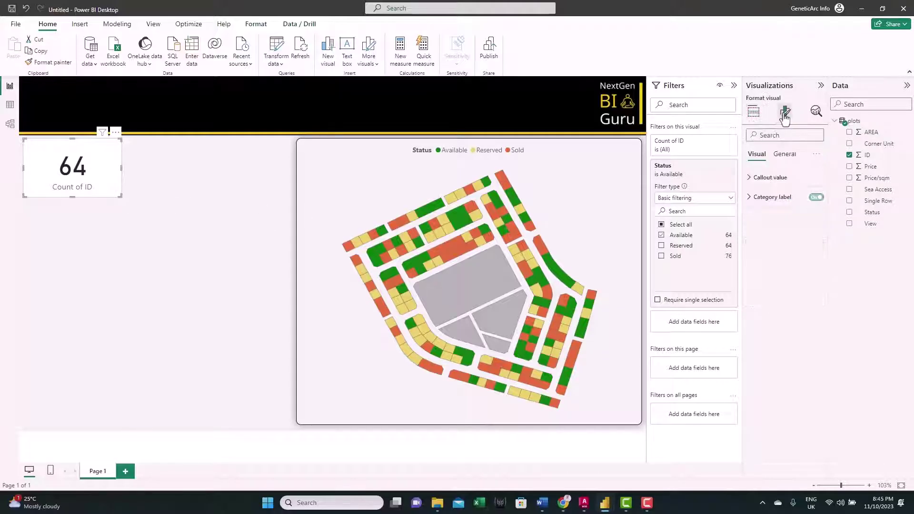
pyautogui.click(818, 197)
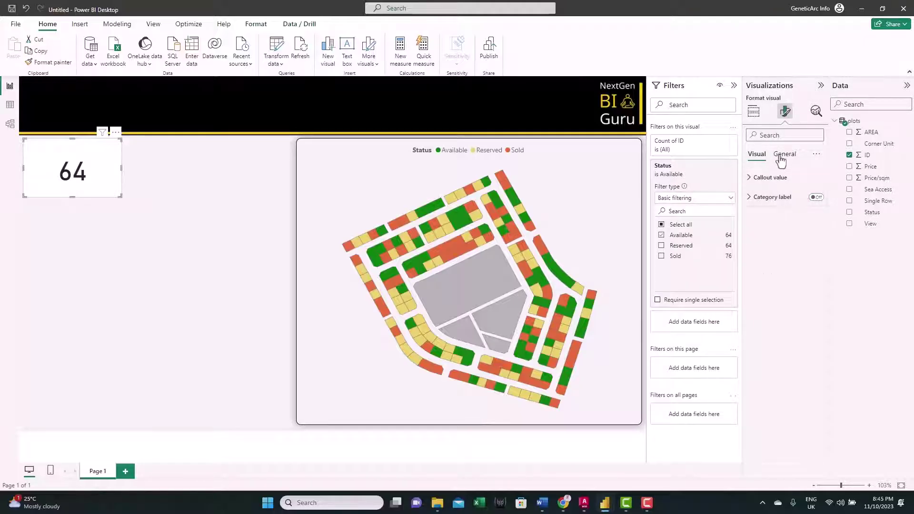
pyautogui.click(783, 154)
pyautogui.click(817, 197)
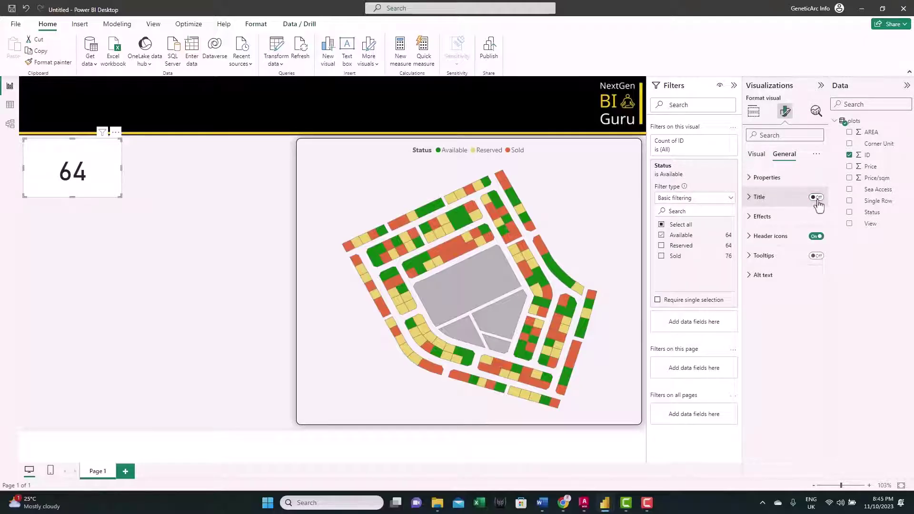
pyautogui.click(759, 197)
pyautogui.click(763, 244)
pyautogui.write('Available')
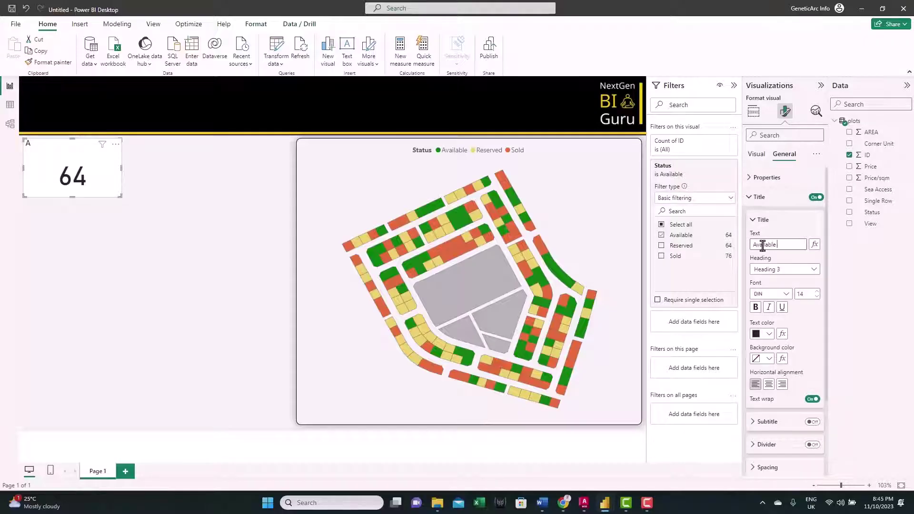
pyautogui.write(' Plots')
# Step: Style the Available Plots card's title with white text on a green background and center it horizontally
pyautogui.click(764, 335)
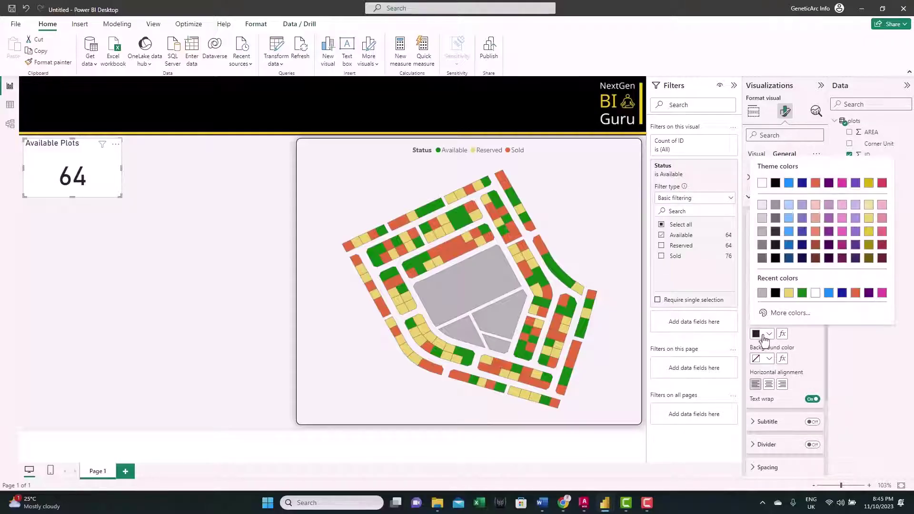
pyautogui.click(815, 292)
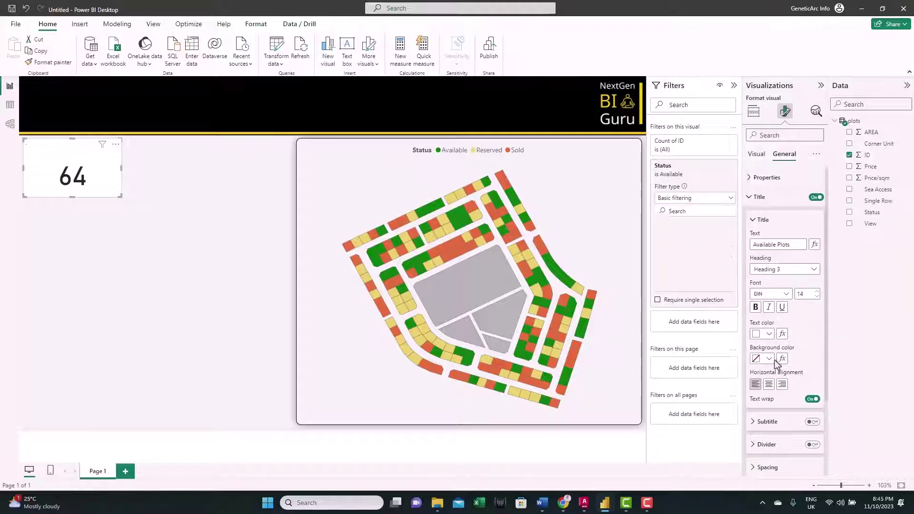
pyautogui.click(768, 359)
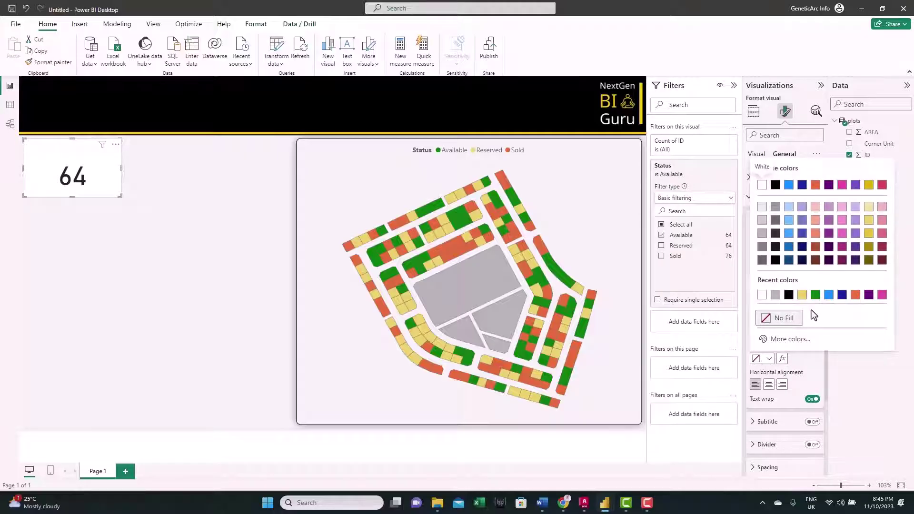
pyautogui.click(816, 295)
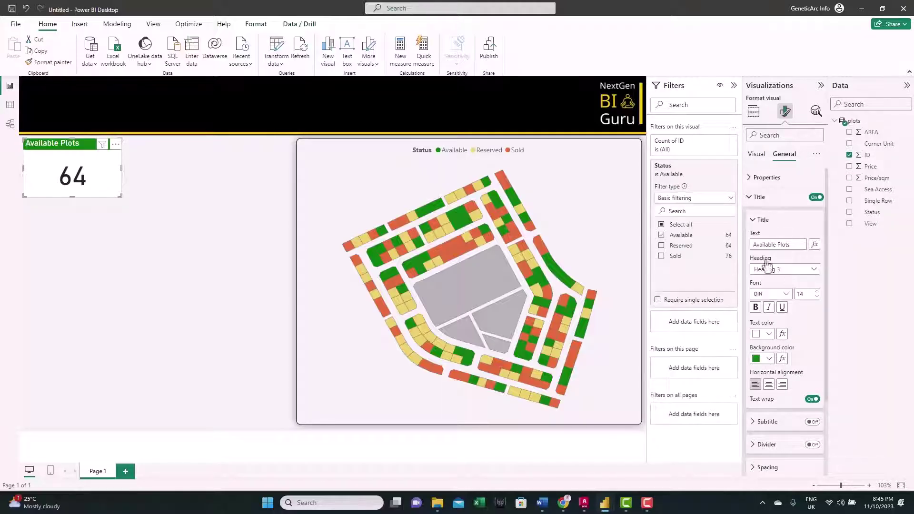
pyautogui.click(769, 384)
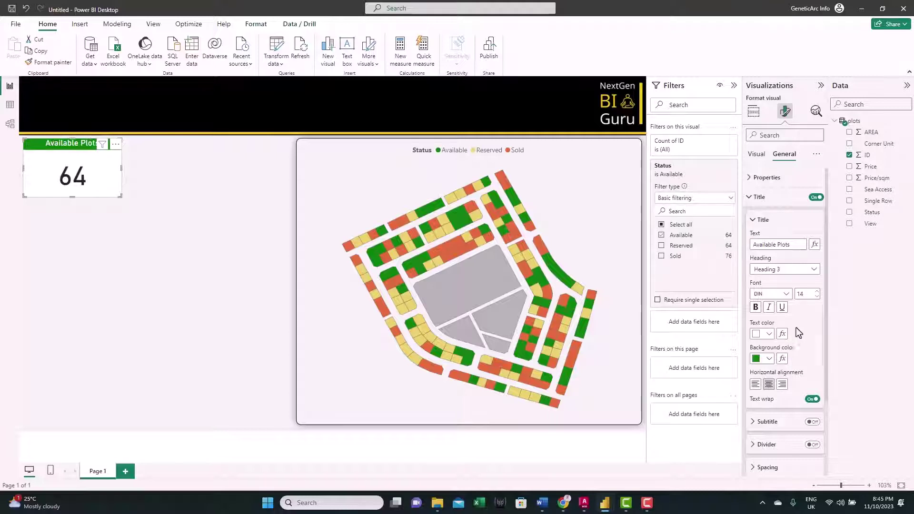
# Step: Turn on the Available card's visual border and a shadow with its position set to Center
pyautogui.click(759, 197)
pyautogui.click(761, 216)
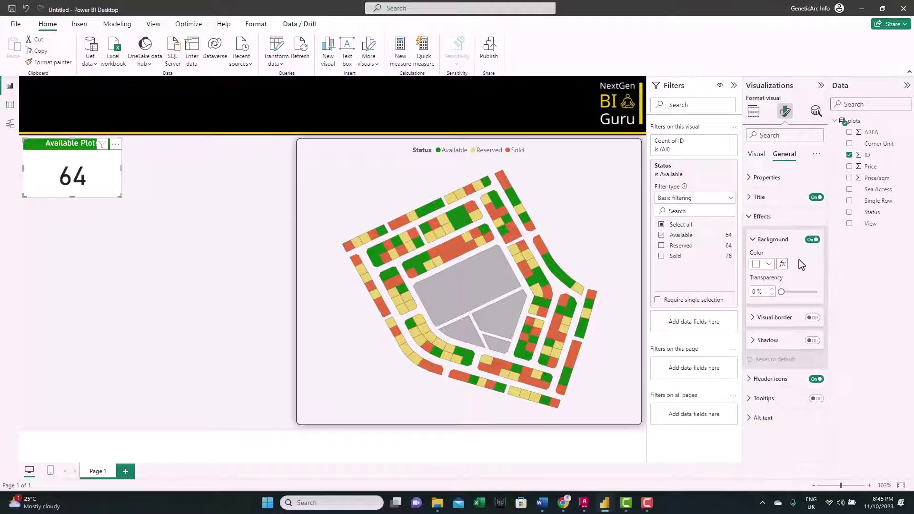
pyautogui.click(813, 317)
pyautogui.click(812, 397)
pyautogui.click(781, 390)
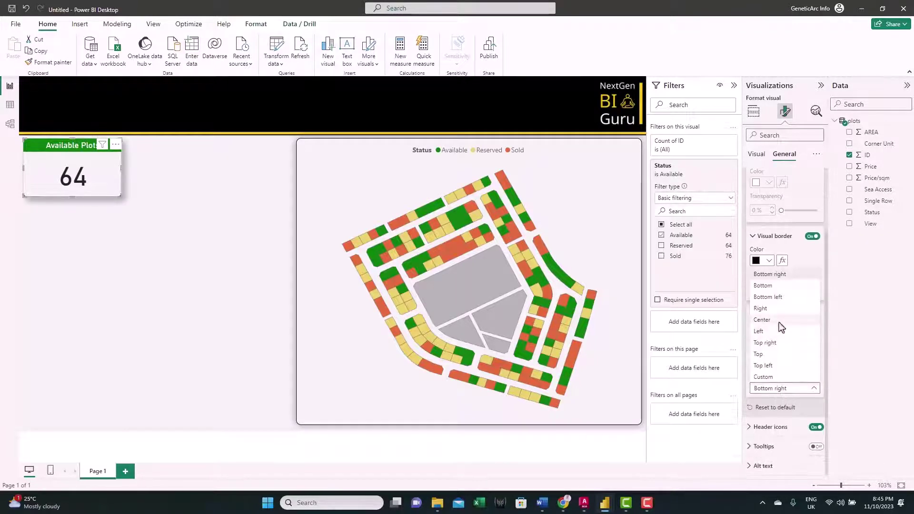
pyautogui.click(780, 322)
pyautogui.click(153, 192)
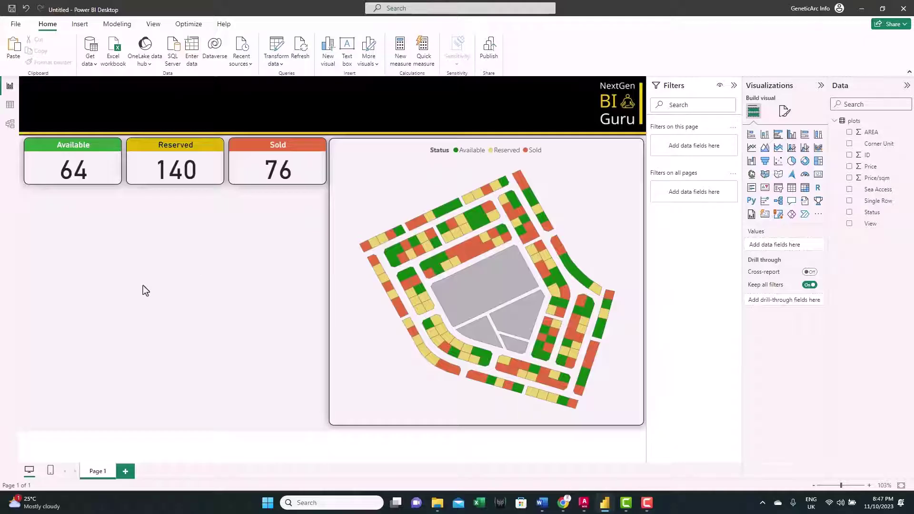
# Step: Add a Status slicer in Tile style and resize it to a narrow strip spanning the width of the three cards
pyautogui.click(778, 191)
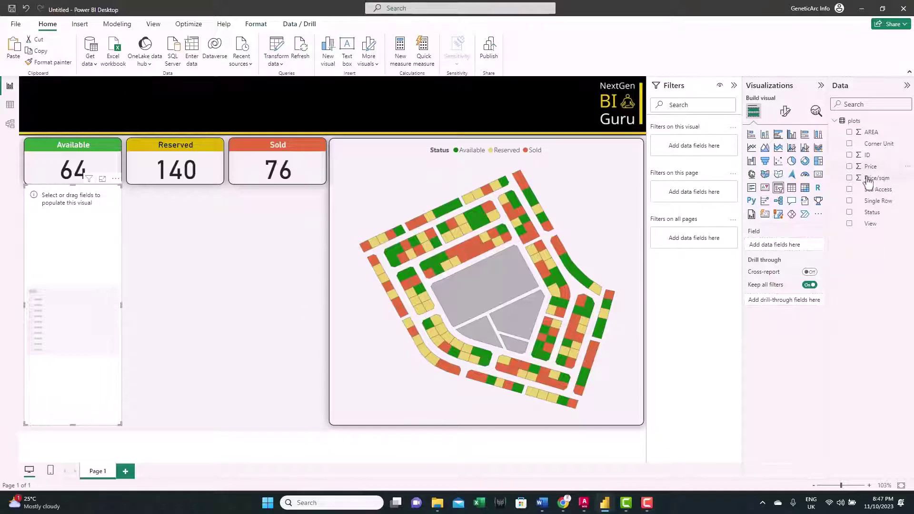
pyautogui.click(850, 212)
pyautogui.click(785, 111)
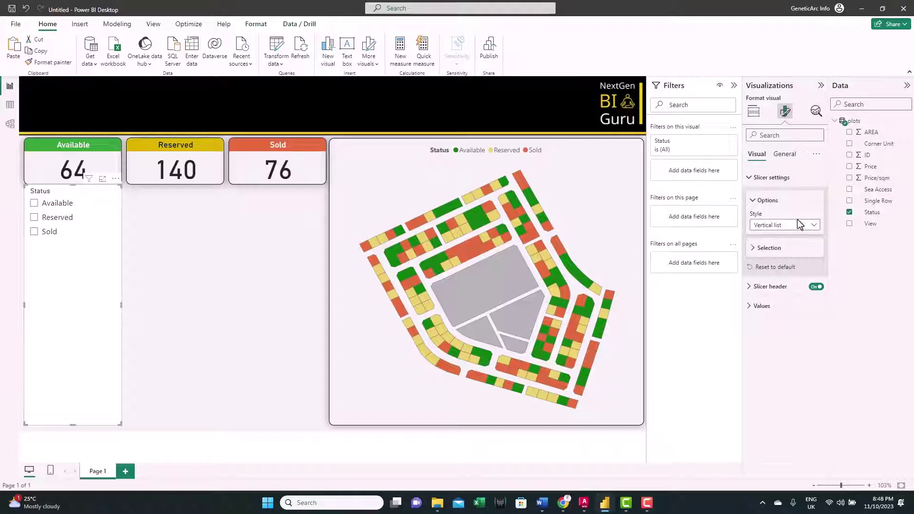
pyautogui.click(788, 225)
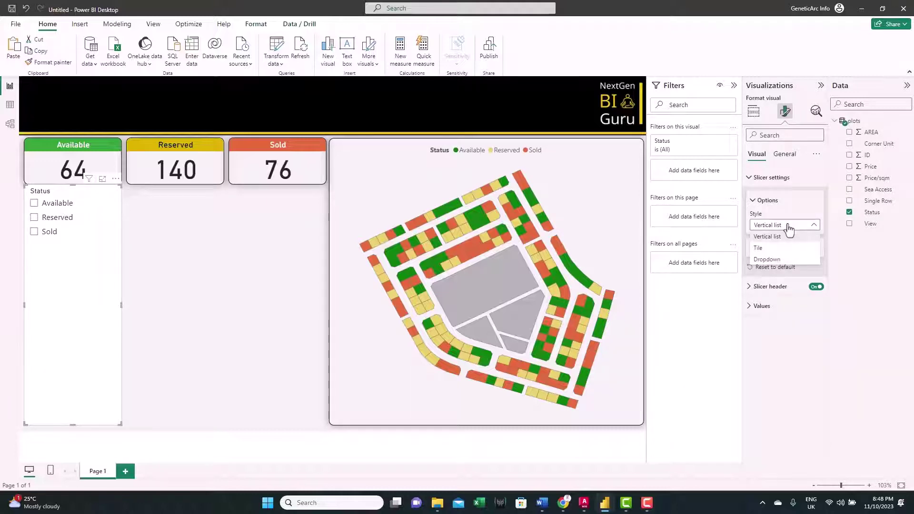
pyautogui.click(781, 248)
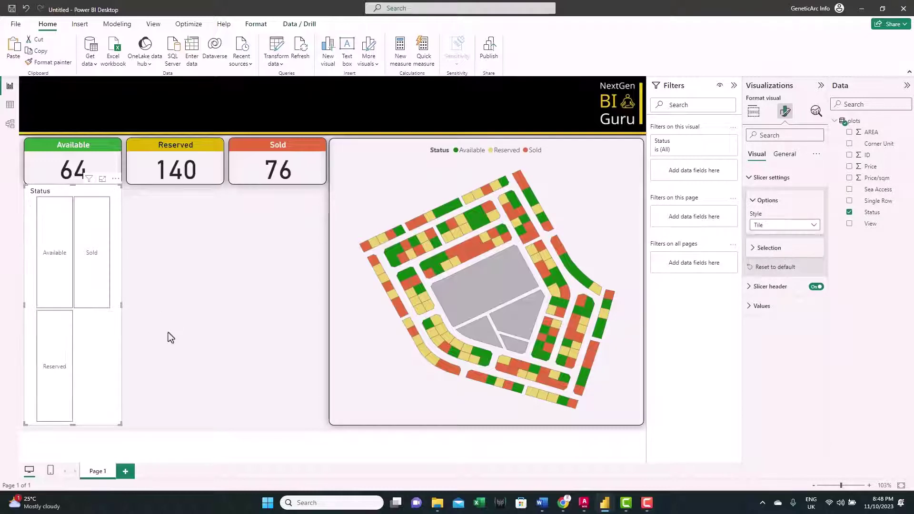
pyautogui.moveTo(116, 424); pyautogui.dragTo(322, 207)
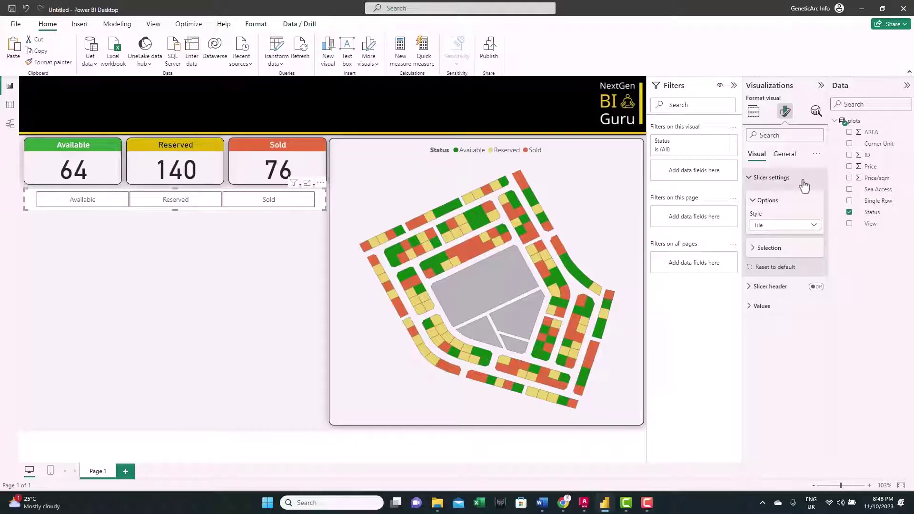
# Step: Copy the Available card's formatting onto the status slicer with the Format painter, and select Available in the slicer
pyautogui.click(785, 153)
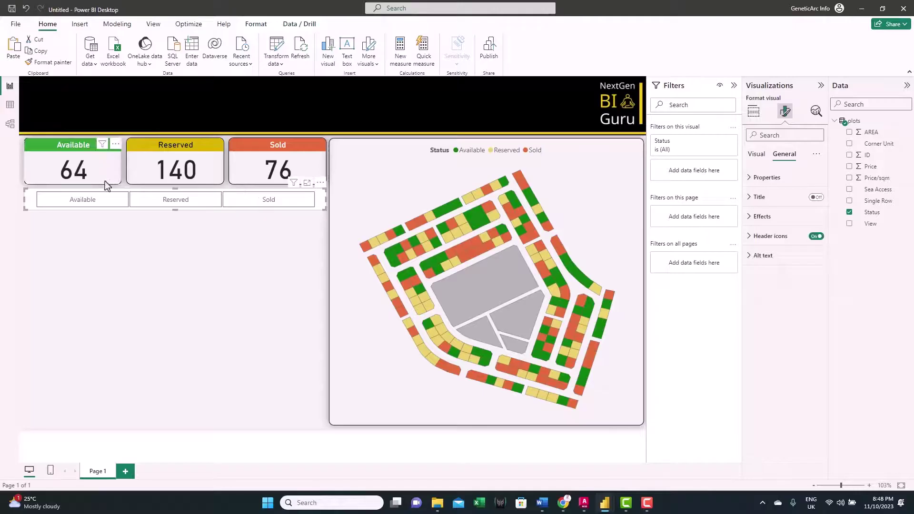
pyautogui.click(105, 181)
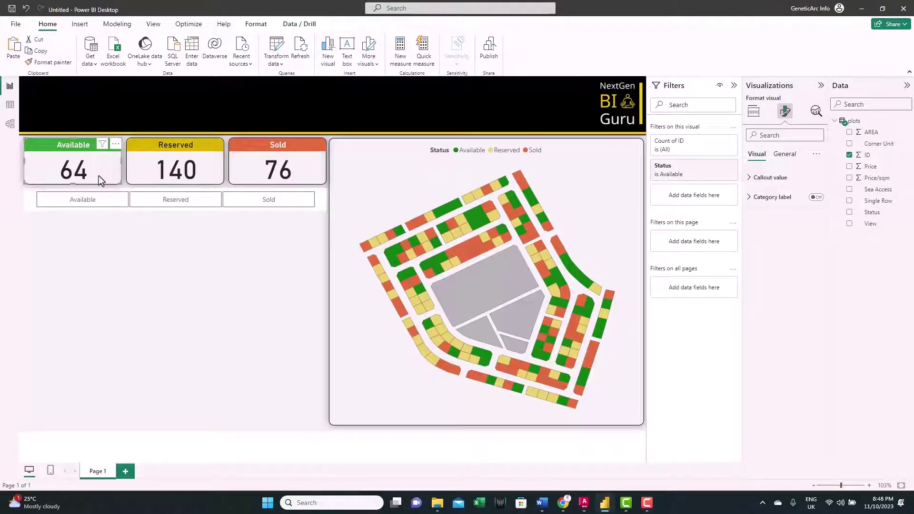
pyautogui.click(54, 65)
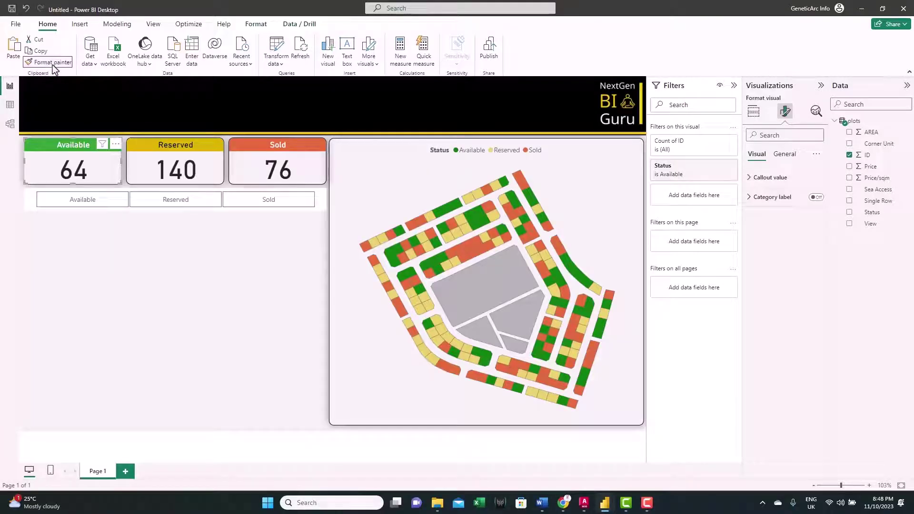
pyautogui.click(34, 209)
pyautogui.click(146, 248)
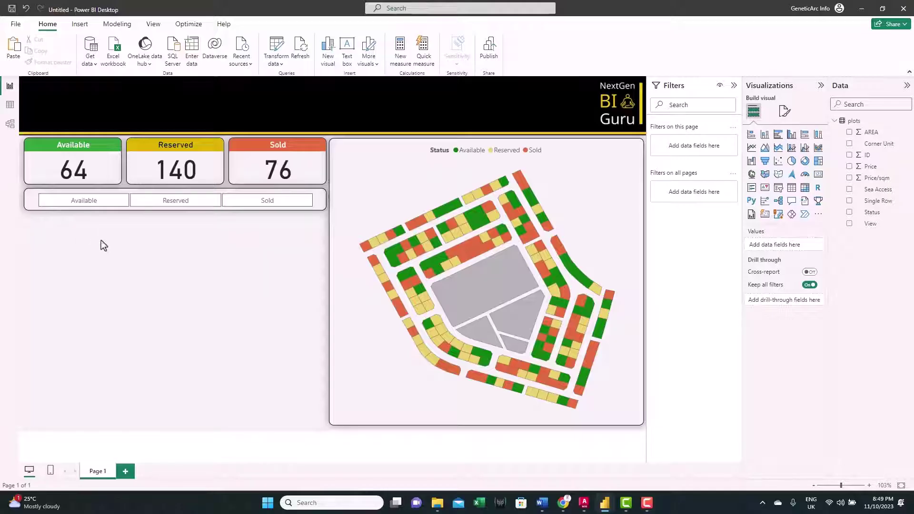
pyautogui.click(88, 205)
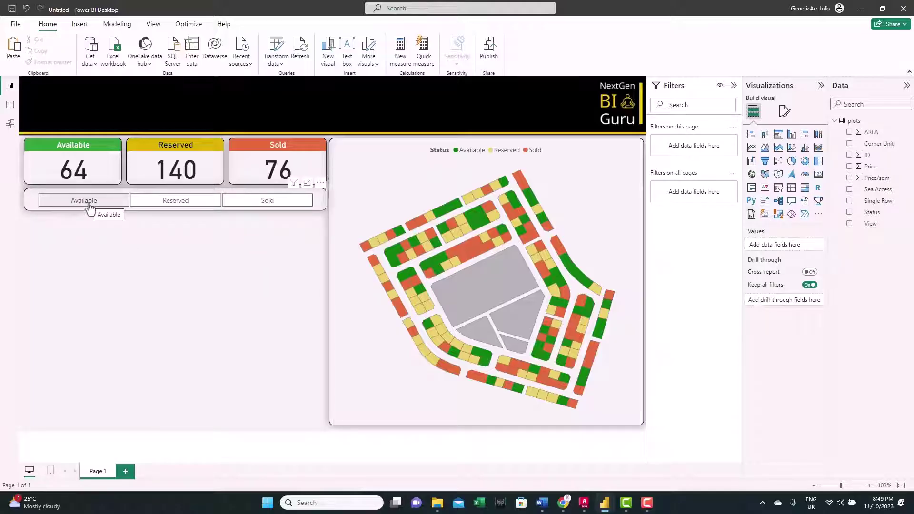
pyautogui.click(89, 205)
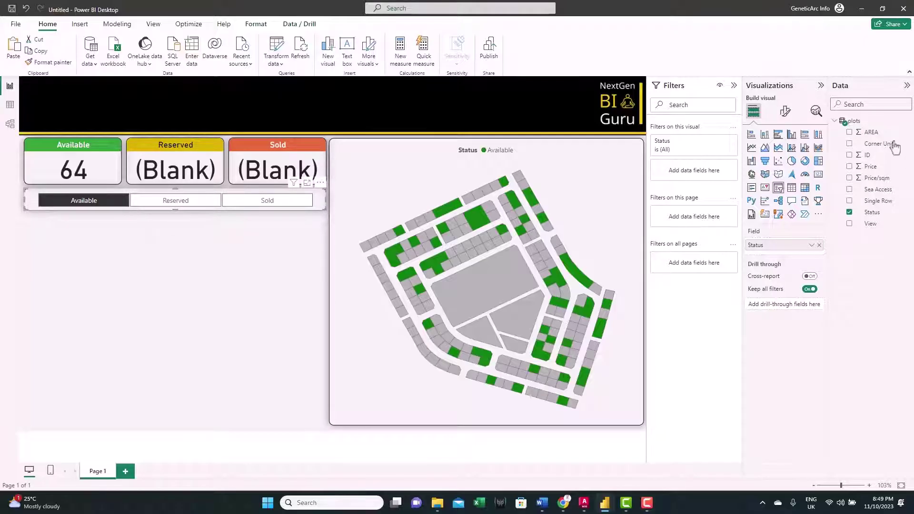
# Step: Create a measure in the plots table defined as Plotcount=COUNT(plots[ID])+0
pyautogui.rightClick(861, 125)
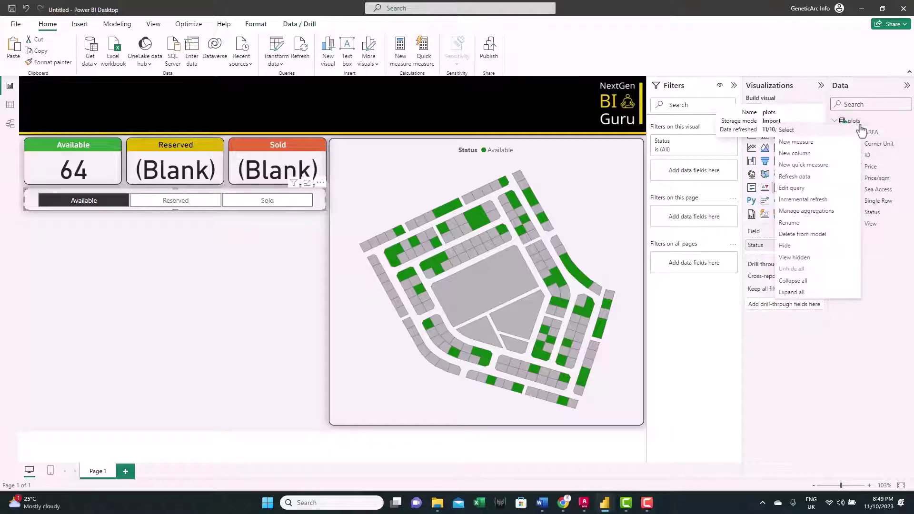
pyautogui.click(826, 146)
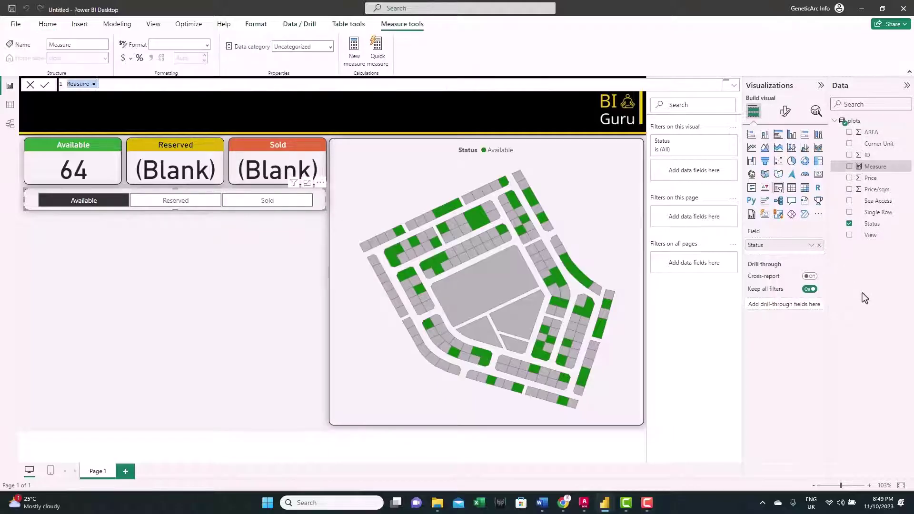
pyautogui.write('Plotcount=c')
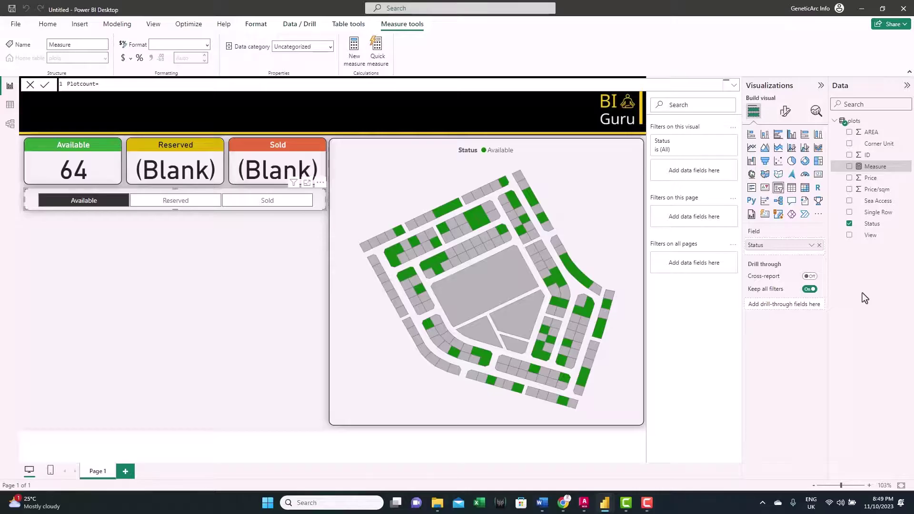
pyautogui.press('BackSpace')
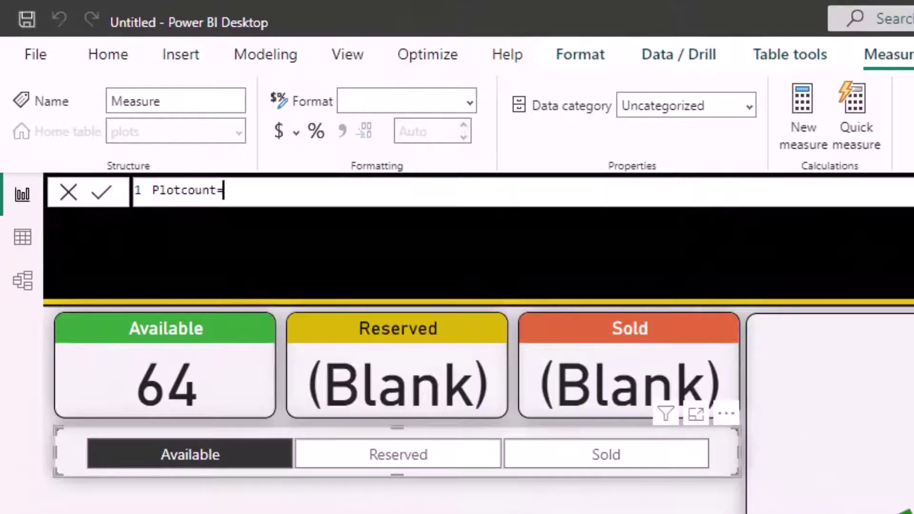
pyautogui.write('COUNT(id')
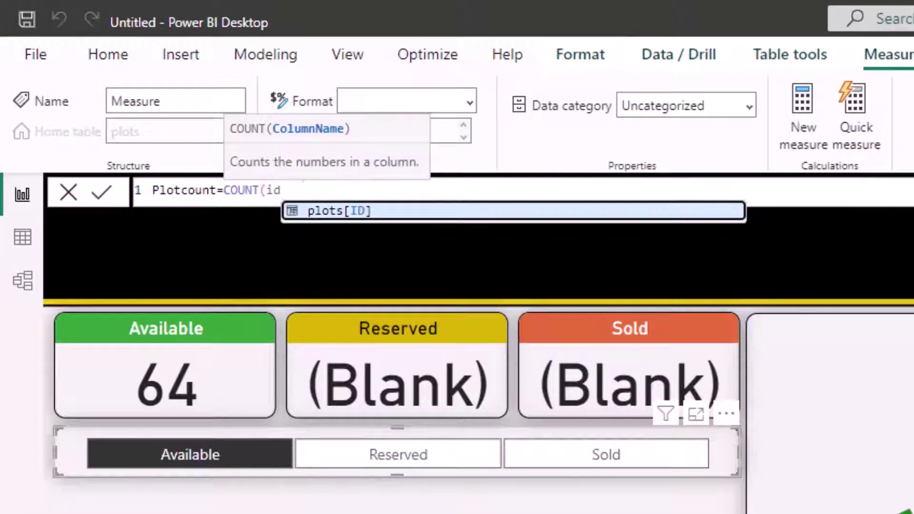
pyautogui.press('Tab')
pyautogui.write(')+0')
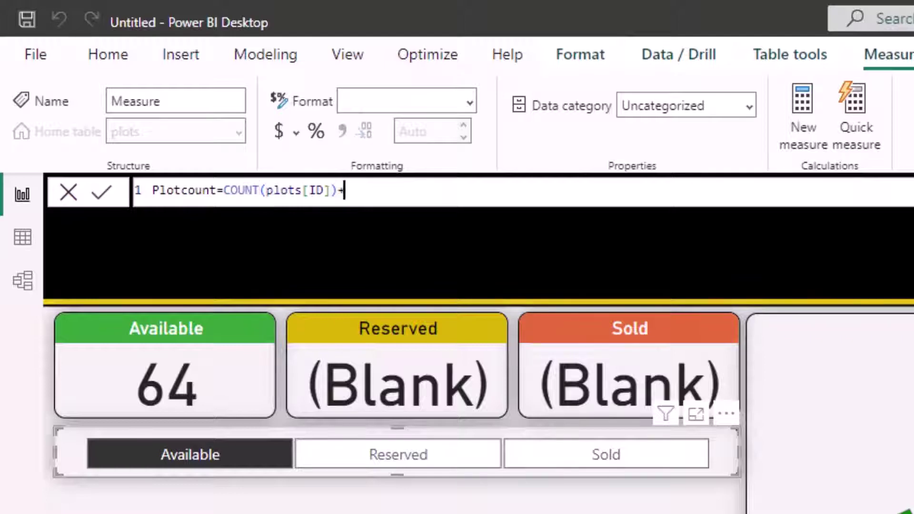
pyautogui.press('Return')
pyautogui.click(134, 349)
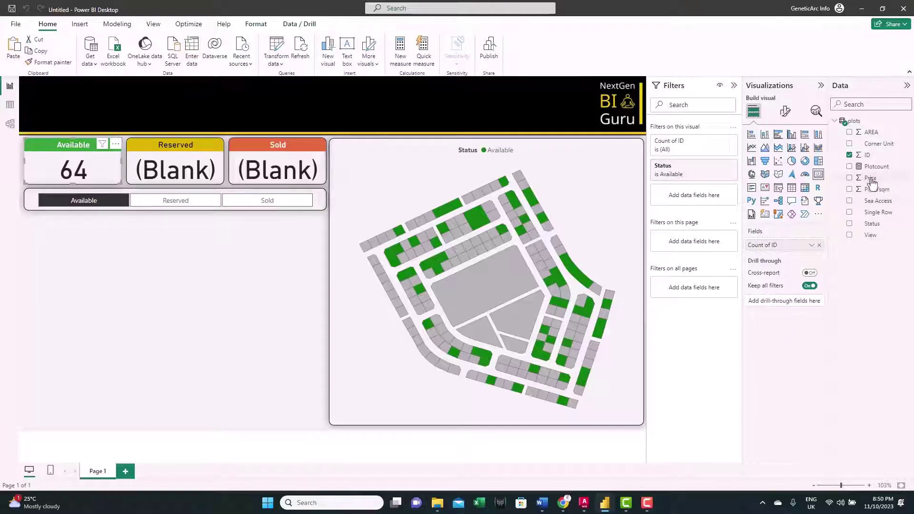
# Step: Replace Count of ID with the Plotcount measure in the Available, Reserved and Sold cards
pyautogui.moveTo(880, 168); pyautogui.dragTo(794, 244)
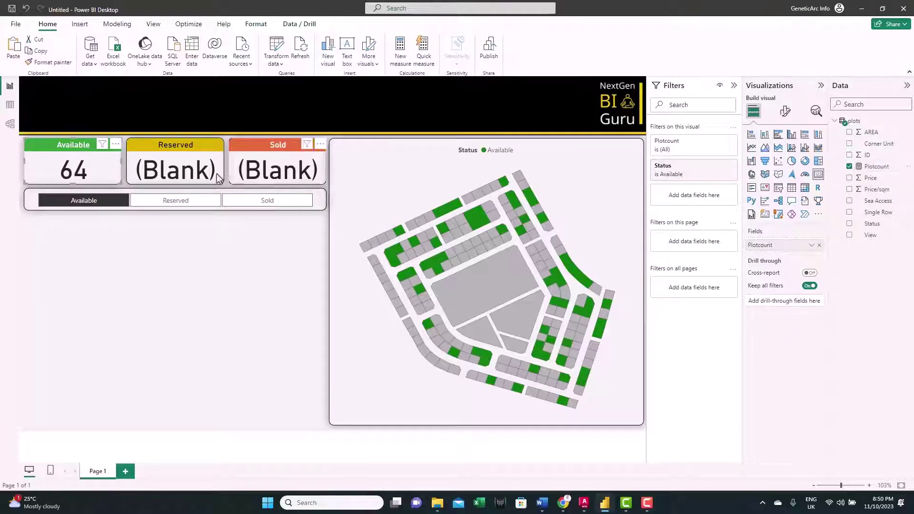
pyautogui.click(218, 177)
pyautogui.moveTo(875, 170); pyautogui.dragTo(796, 249)
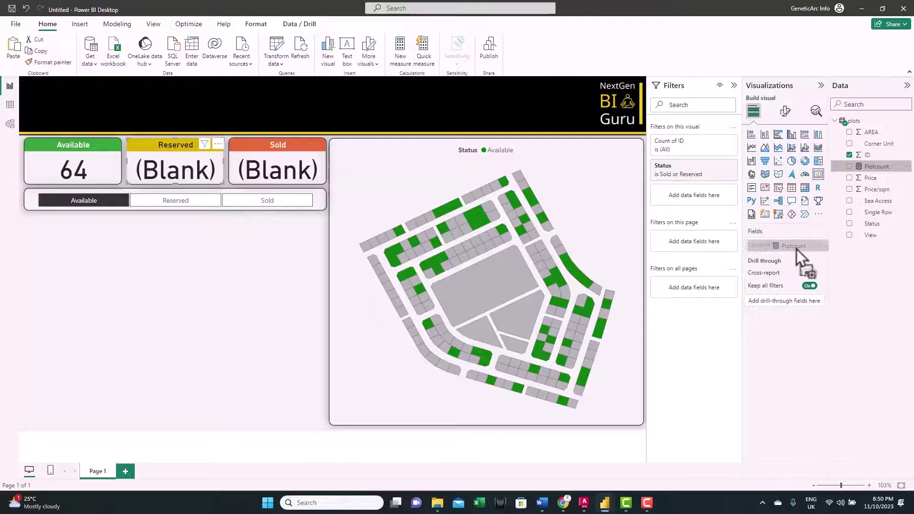
pyautogui.click(277, 165)
pyautogui.moveTo(880, 168); pyautogui.dragTo(781, 245)
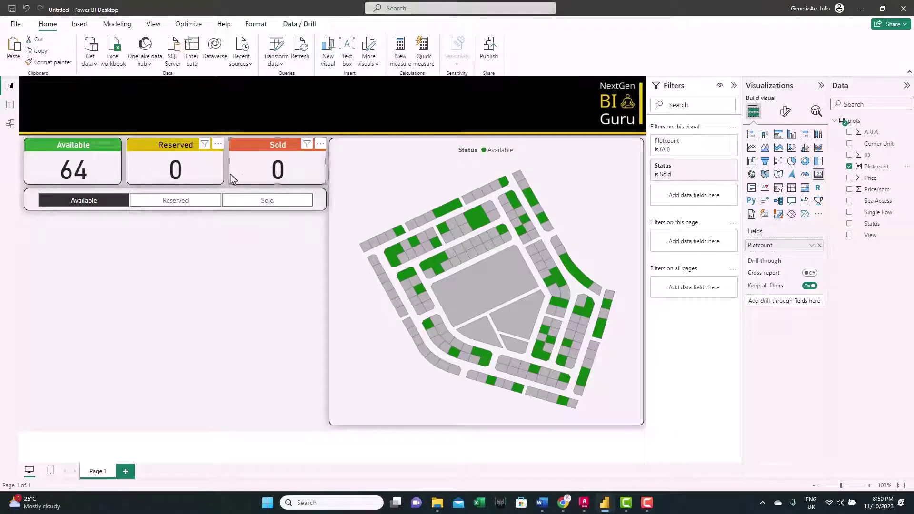
# Step: Edit the status slicer's interactions, setting them to None for the Available, Reserved and Sold cards
pyautogui.click(139, 211)
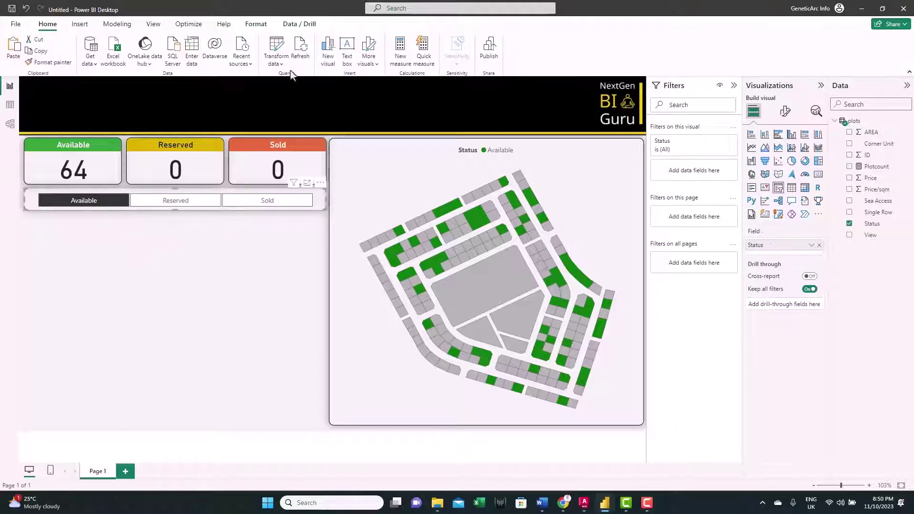
pyautogui.click(255, 25)
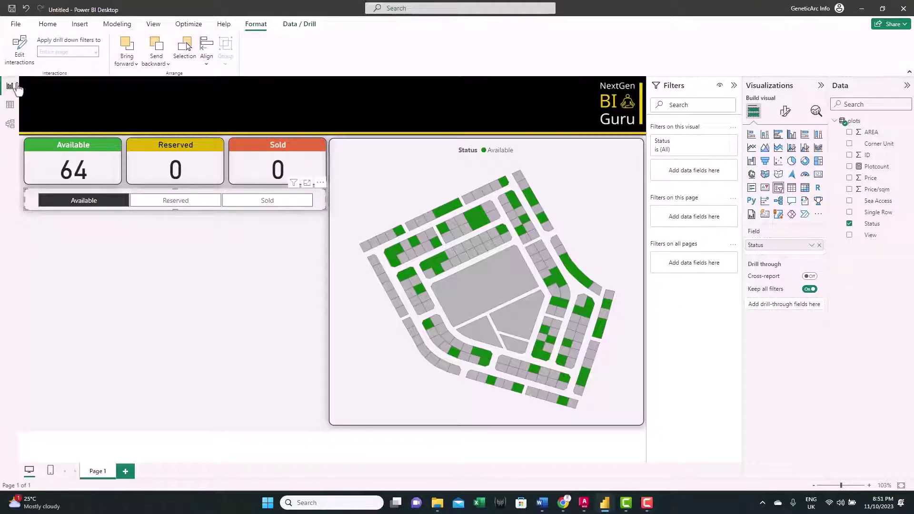
pyautogui.click(19, 55)
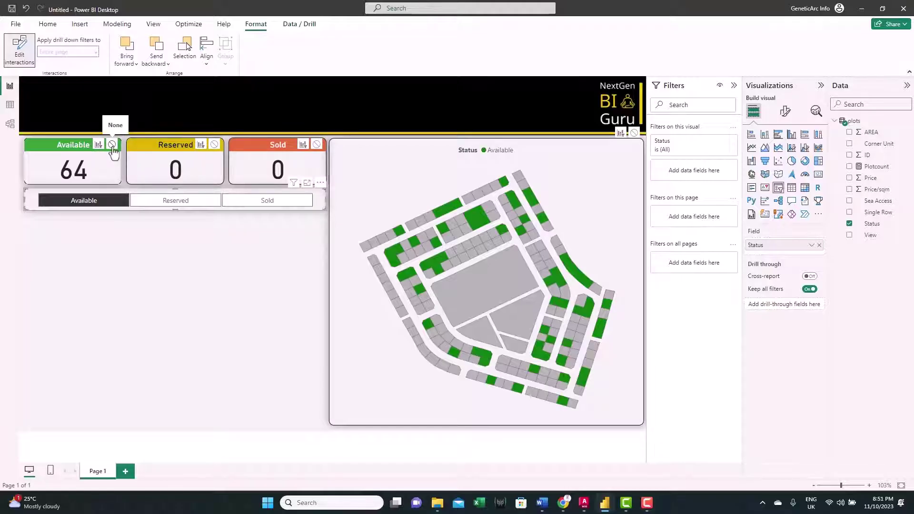
pyautogui.click(112, 145)
pyautogui.click(214, 145)
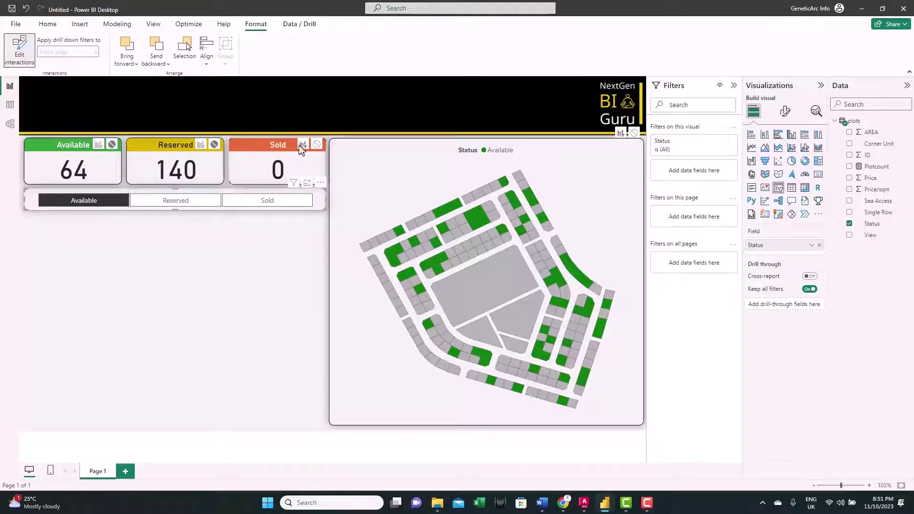
pyautogui.click(317, 144)
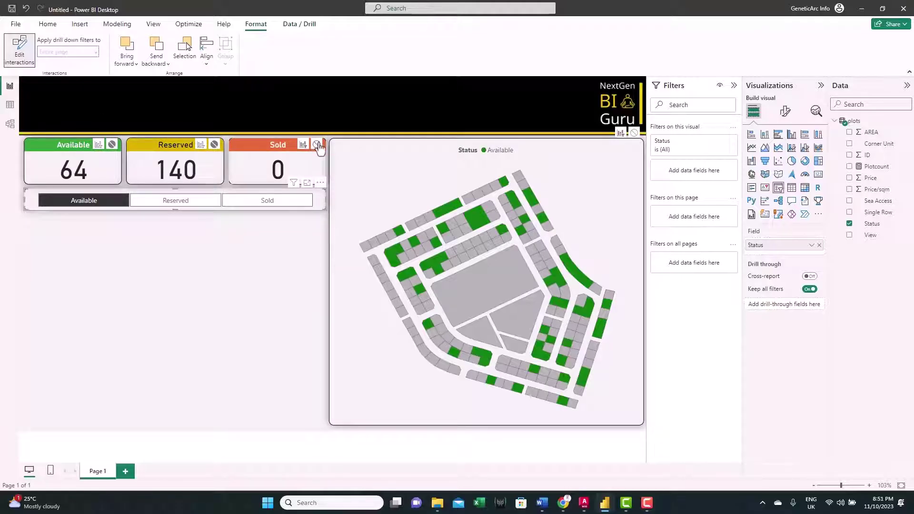
pyautogui.click(187, 221)
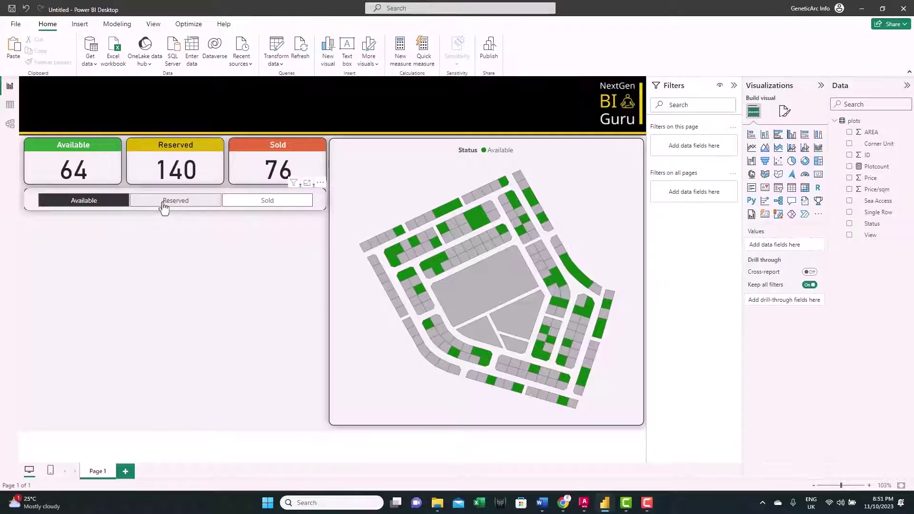
# Step: Switch the status slicer to Reserved and to Sold to check the cards' independence, and turn off interaction editing
pyautogui.click(164, 208)
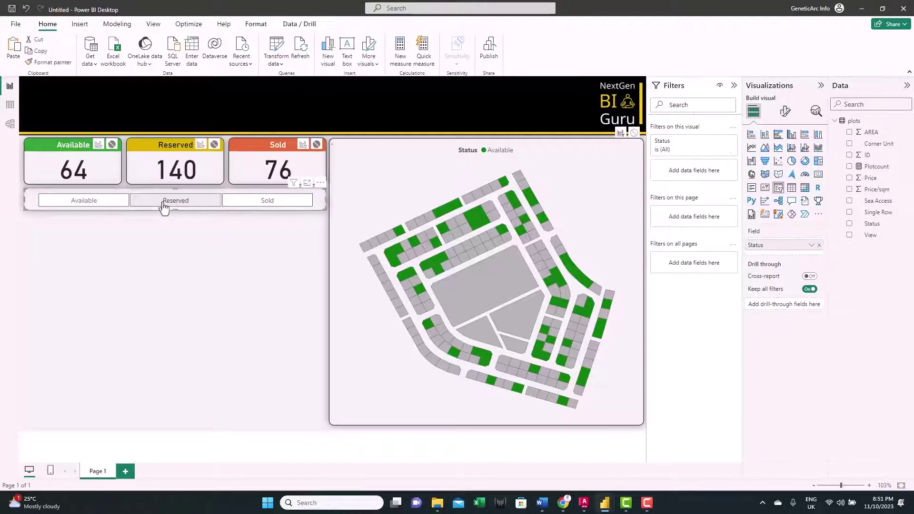
pyautogui.click(249, 206)
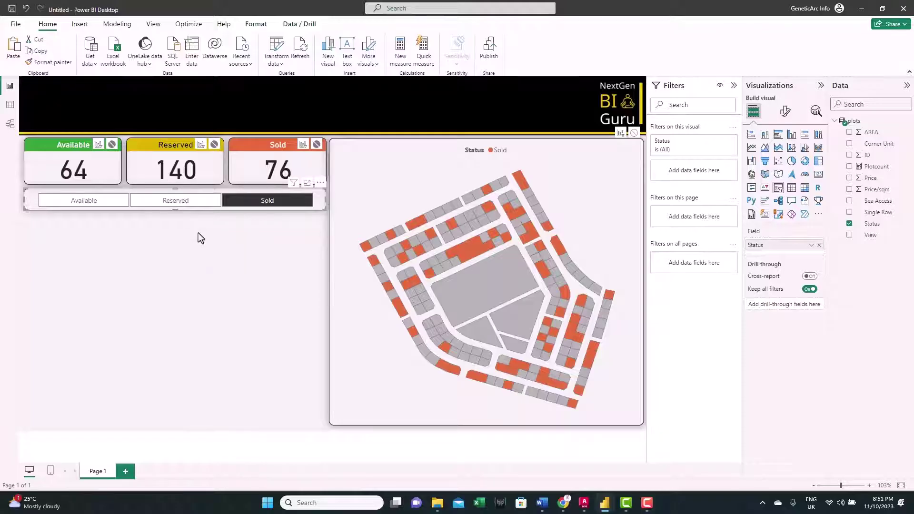
pyautogui.click(260, 26)
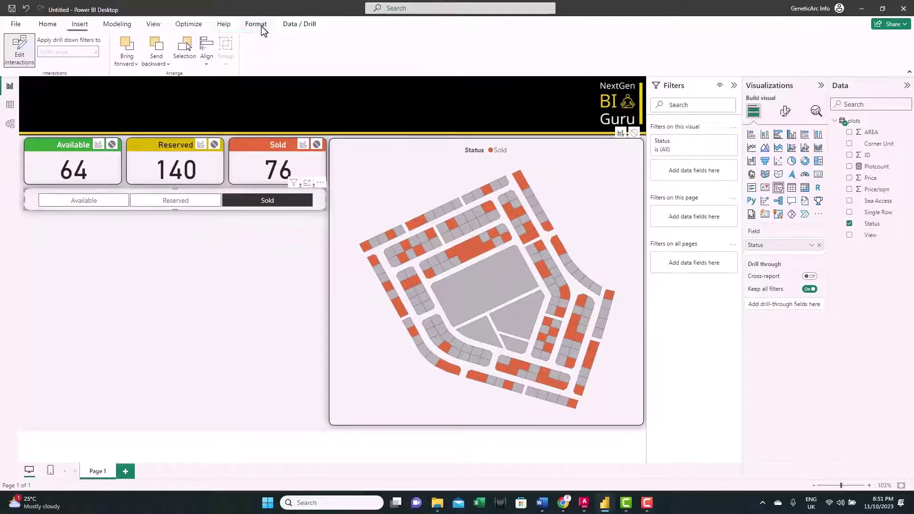
pyautogui.click(20, 50)
pyautogui.click(161, 247)
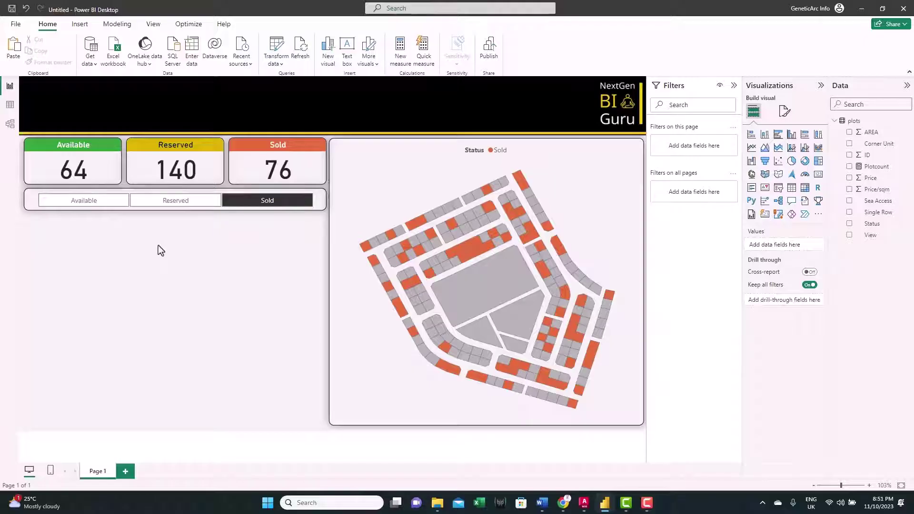
# Step: Add a slicer for the AREA field and shrink it to about half the status slicer's width, directly beneath it
pyautogui.click(779, 188)
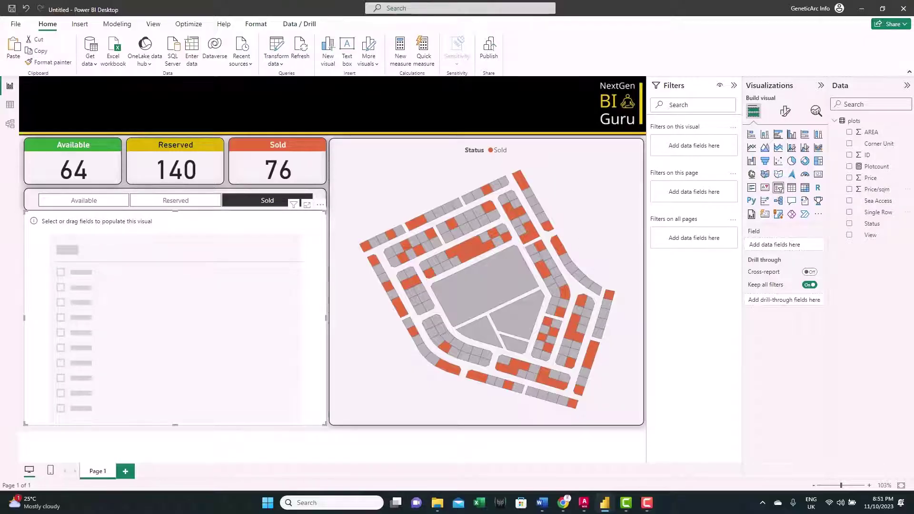
pyautogui.click(850, 136)
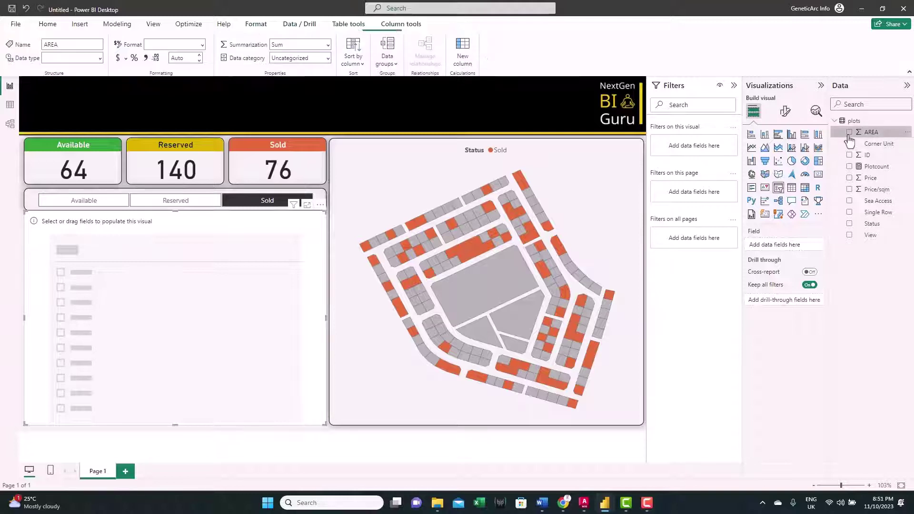
pyautogui.click(849, 133)
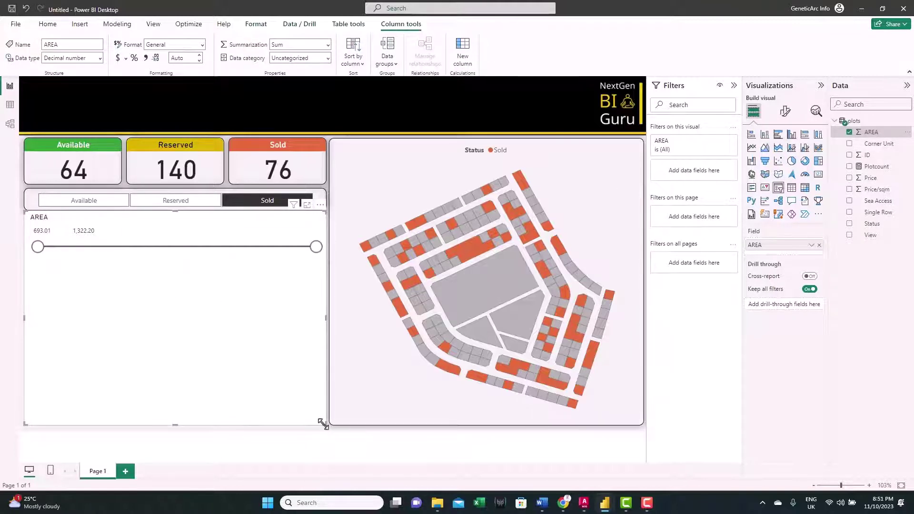
pyautogui.moveTo(324, 423); pyautogui.dragTo(173, 249)
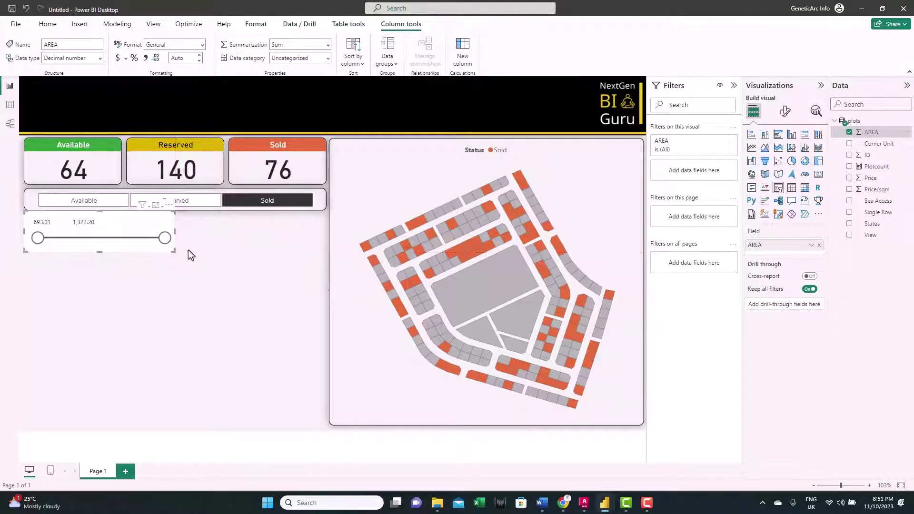
# Step: Copy the status slicer's formatting onto the area slicer with the Format painter
pyautogui.click(186, 251)
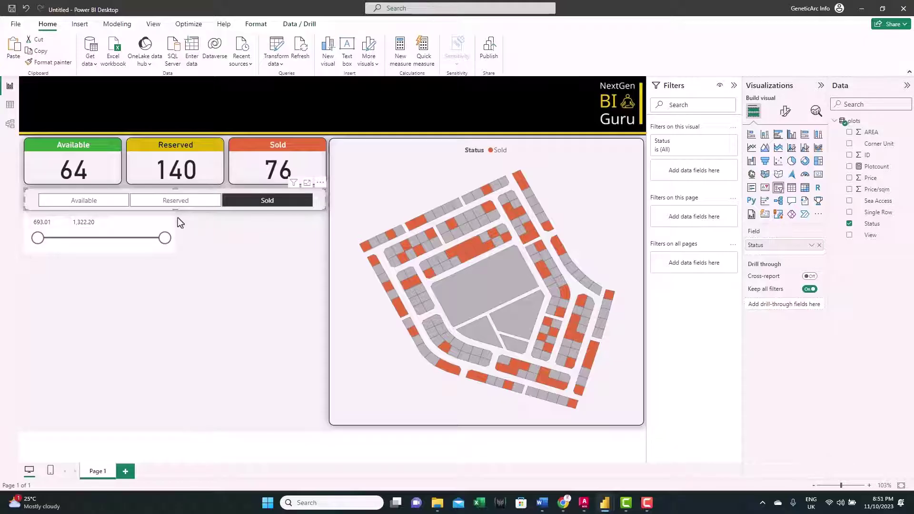
pyautogui.click(53, 63)
pyautogui.click(100, 247)
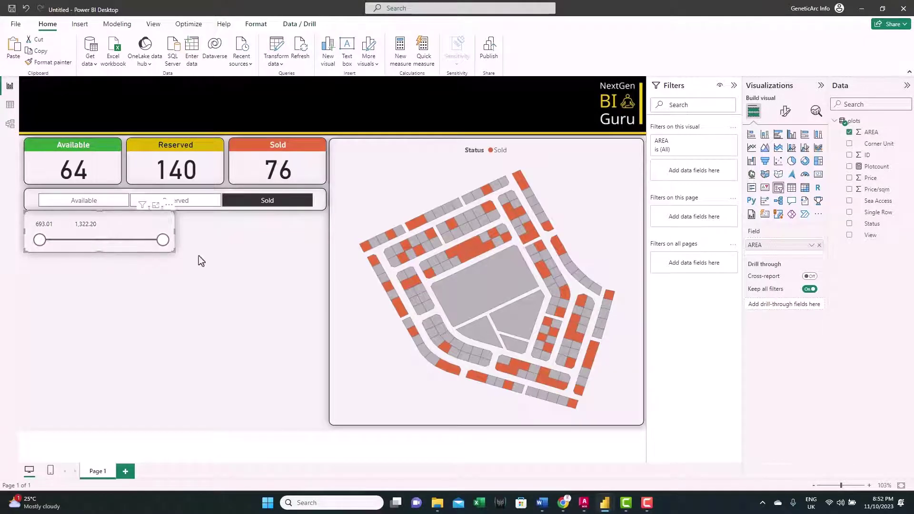
# Step: Clear the status slicer's selection and narrow the area slicer's range to about 722.18–1,035.36
pyautogui.click(231, 205)
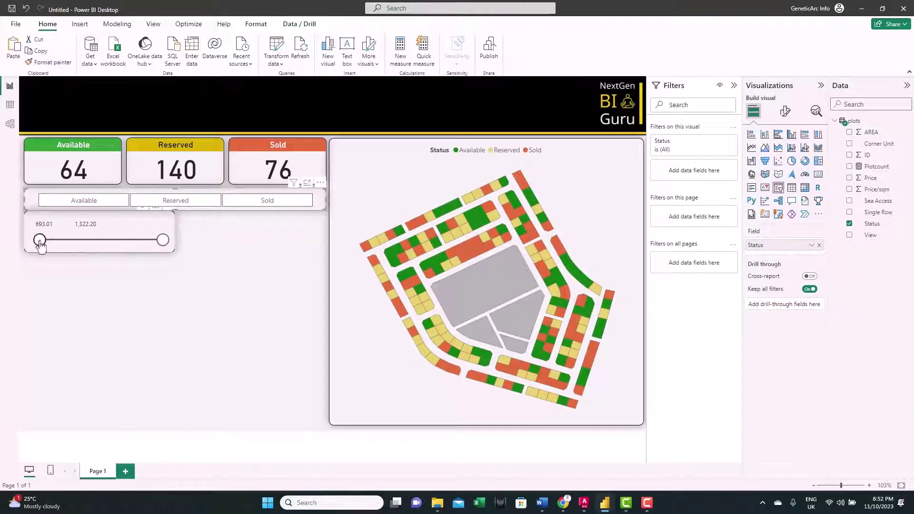
pyautogui.moveTo(40, 240); pyautogui.dragTo(119, 243)
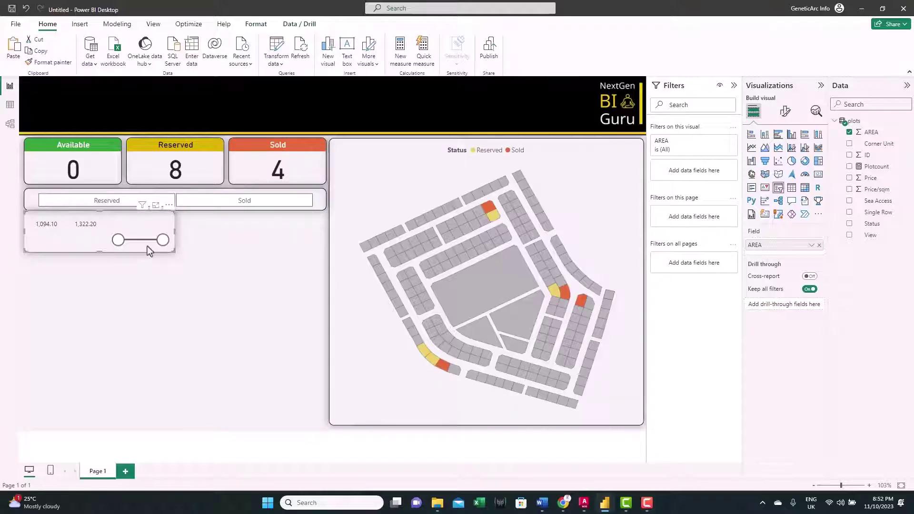
pyautogui.moveTo(118, 239); pyautogui.dragTo(60, 239)
pyautogui.moveTo(157, 247); pyautogui.dragTo(106, 247)
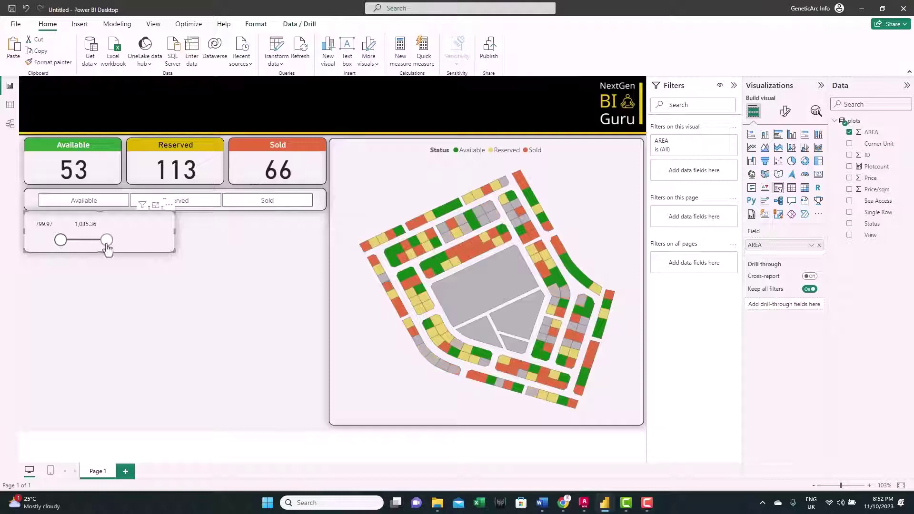
pyautogui.moveTo(61, 241); pyautogui.dragTo(48, 248)
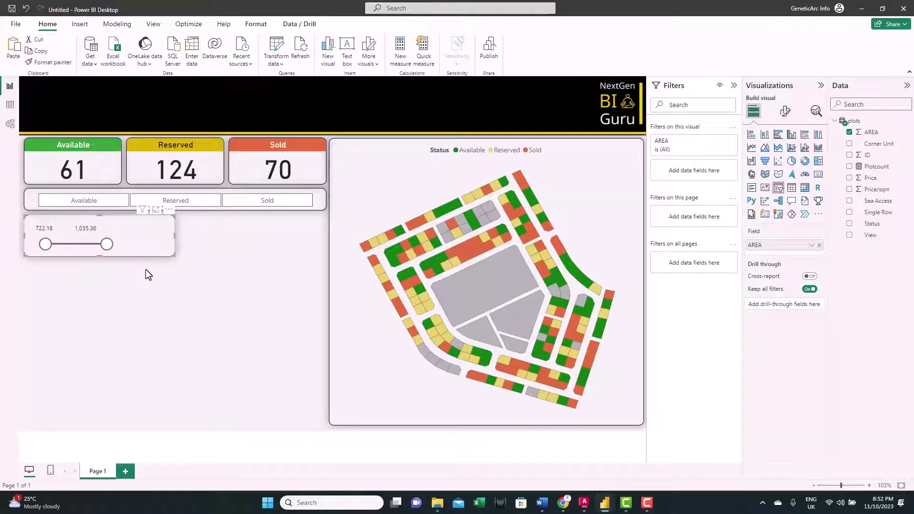
# Step: Duplicate the area slicer, place the copy beside the original, and replace its field with Price
pyautogui.hotkey('ctrl', 'c')
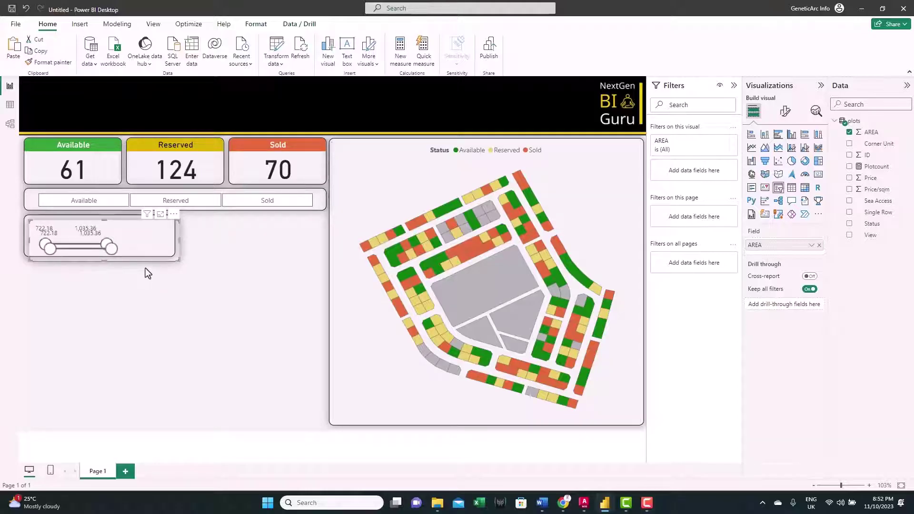
pyautogui.hotkey('ctrl', 'v')
pyautogui.moveTo(160, 261); pyautogui.dragTo(305, 257)
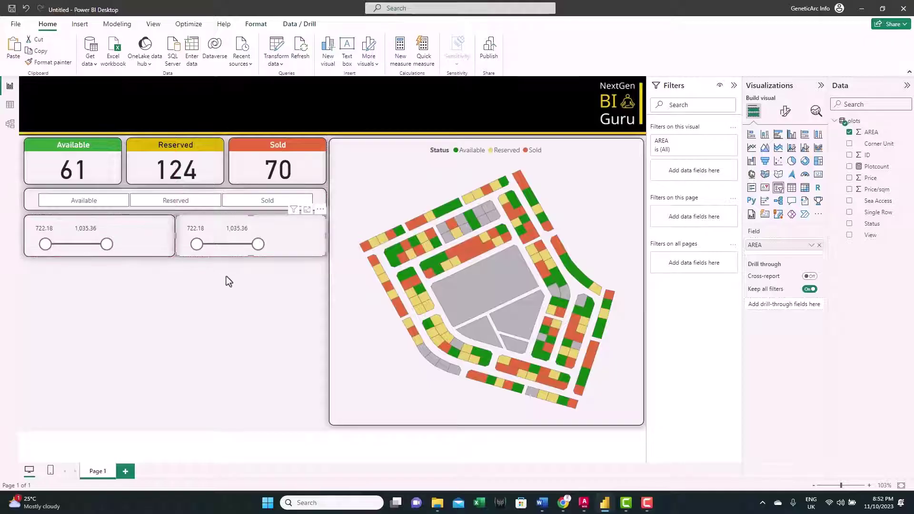
pyautogui.moveTo(886, 178); pyautogui.dragTo(807, 247)
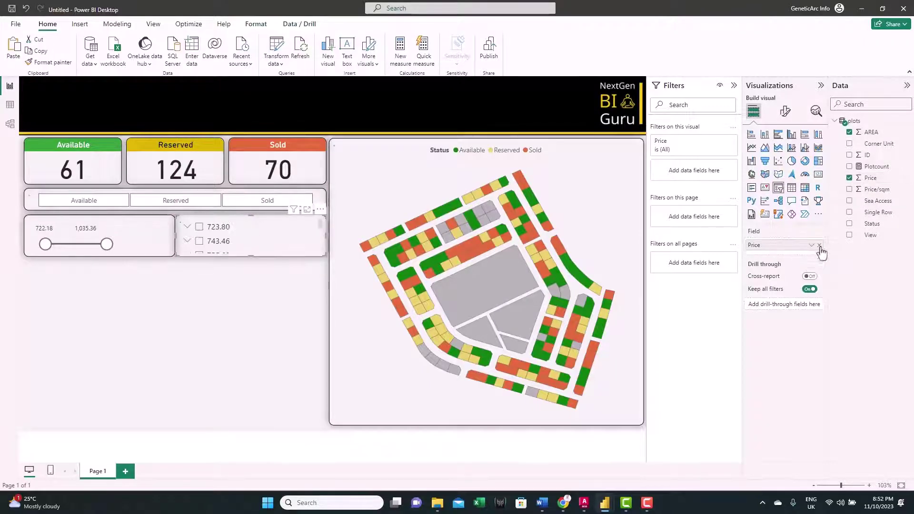
# Step: Change the price slicer's style to Between
pyautogui.click(786, 111)
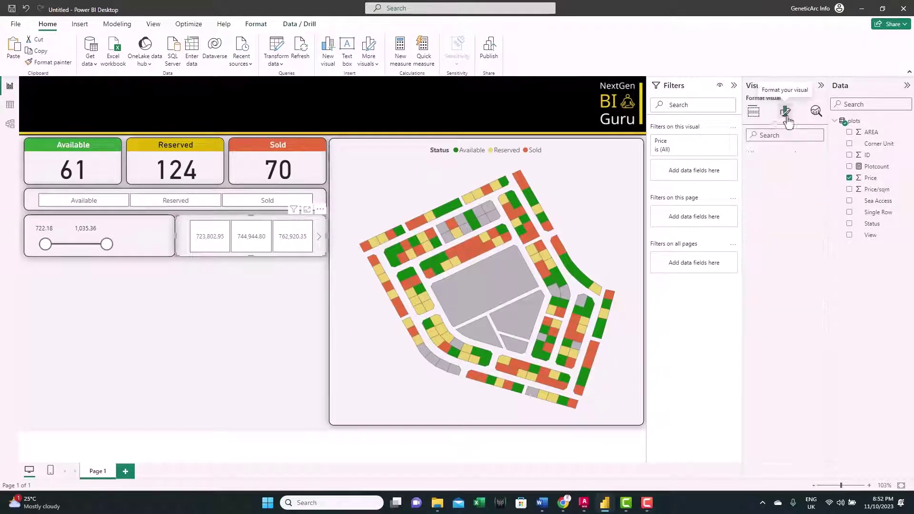
pyautogui.click(758, 177)
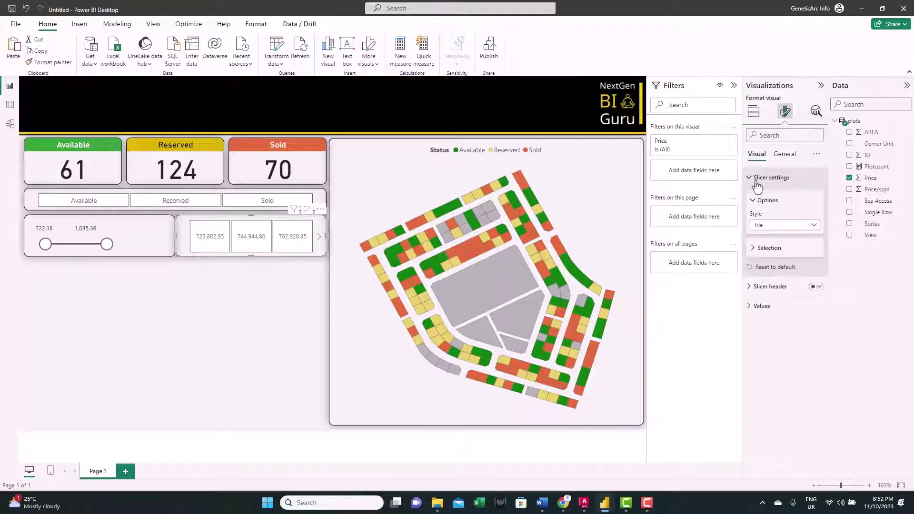
pyautogui.click(790, 226)
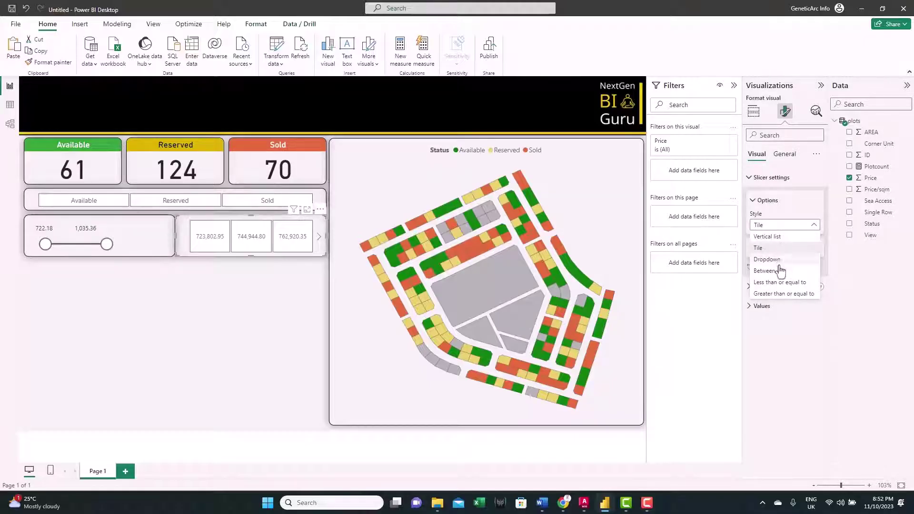
pyautogui.click(765, 271)
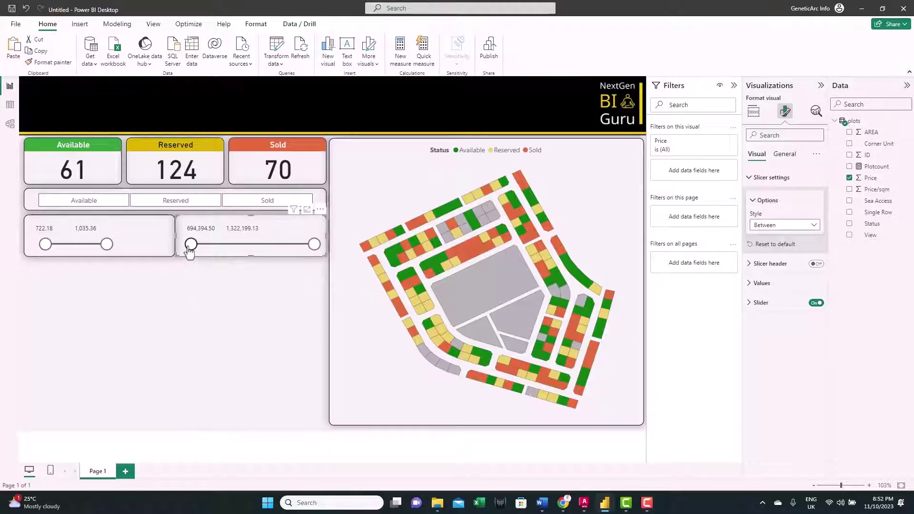
# Step: Narrow the price slicer's range to about 932,094.34–1,149,988.02 and select Available in the status slicer
pyautogui.moveTo(191, 245); pyautogui.dragTo(237, 245)
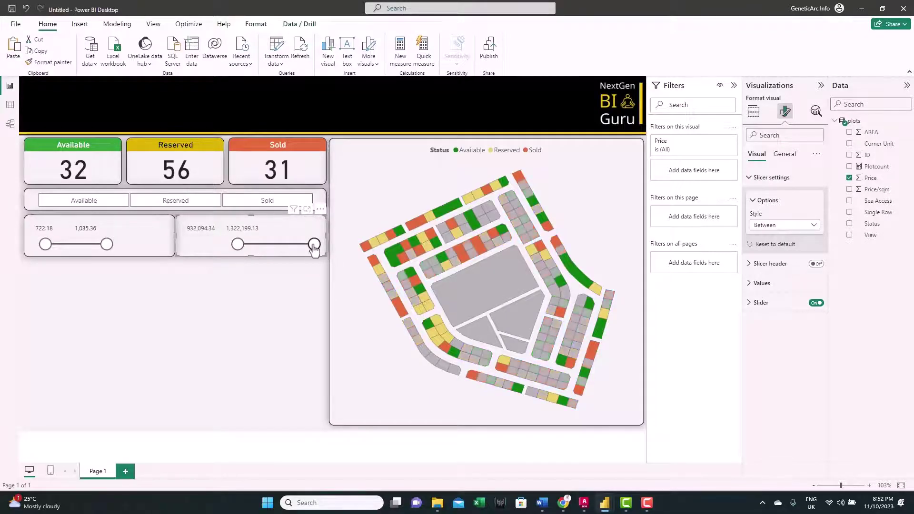
pyautogui.moveTo(315, 246); pyautogui.dragTo(281, 245)
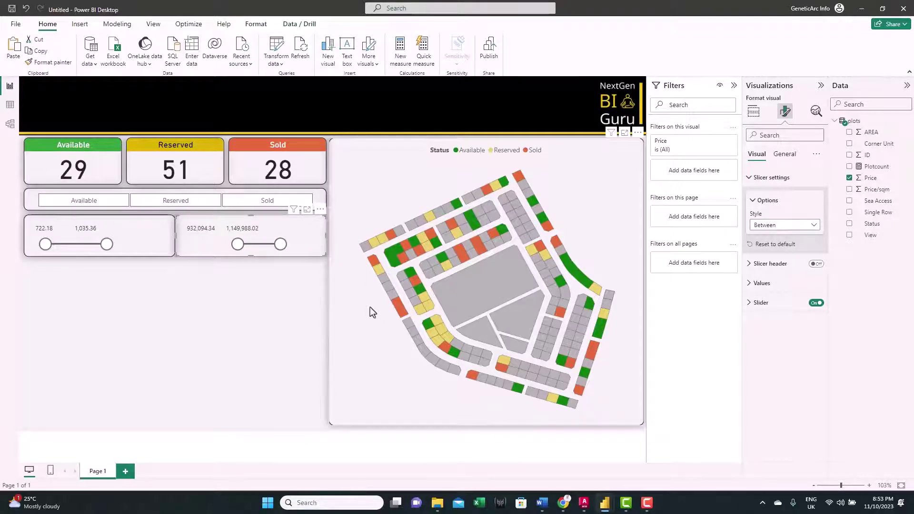
pyautogui.click(71, 202)
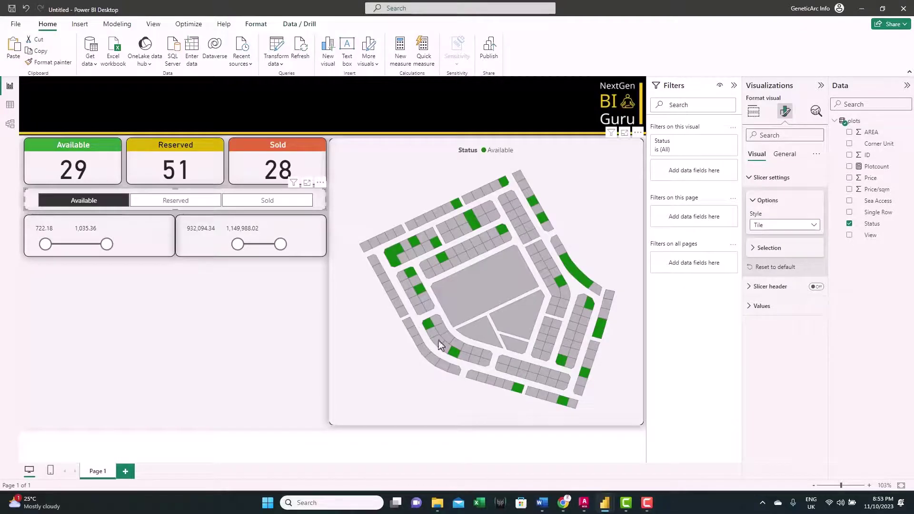
pyautogui.click(193, 285)
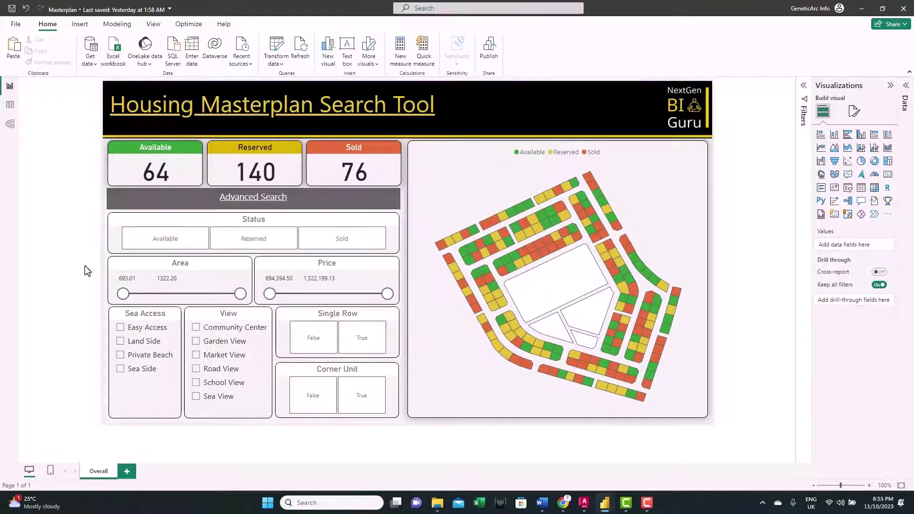
# Step: Filter the Masterplan report to Available plots with area about 874.24–1237.97, price about 910,004.17–1,175,077.24 and Private Beach sea access
pyautogui.click(158, 246)
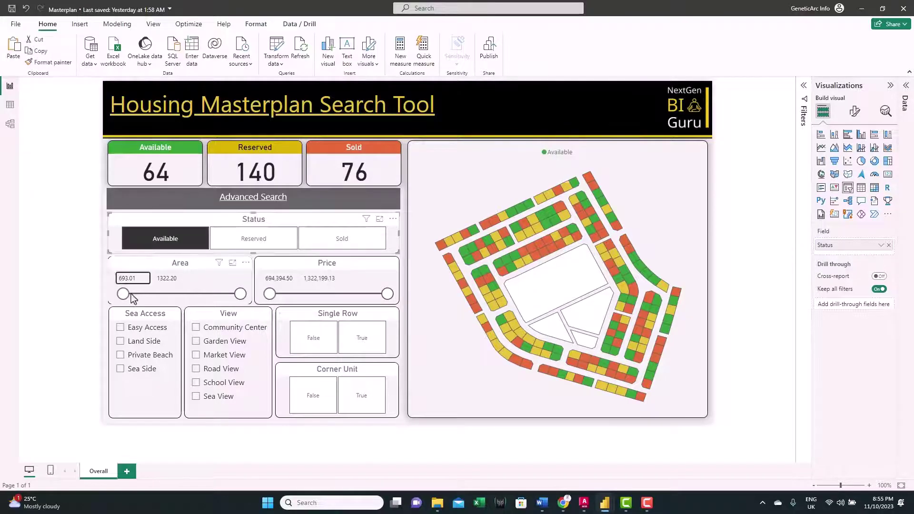
pyautogui.moveTo(124, 294); pyautogui.dragTo(158, 299)
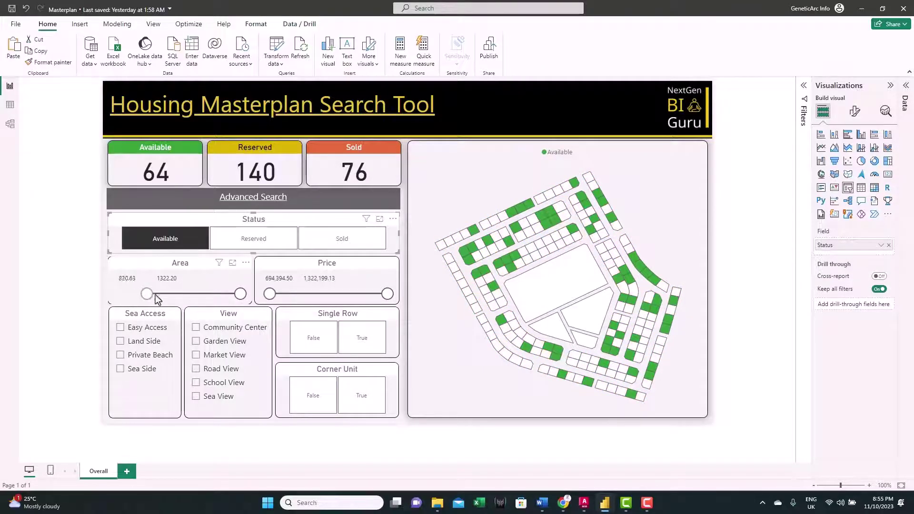
pyautogui.moveTo(240, 294); pyautogui.dragTo(310, 295)
pyautogui.moveTo(388, 295); pyautogui.dragTo(363, 297)
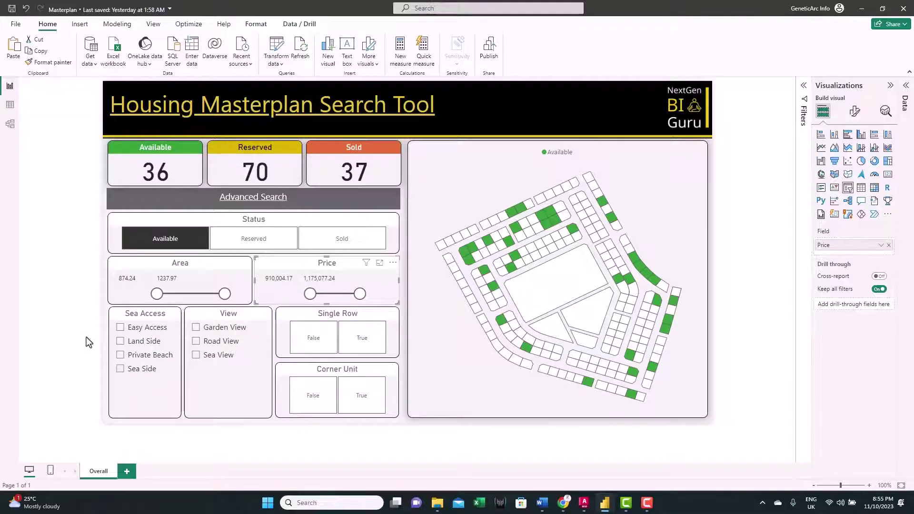
pyautogui.click(121, 355)
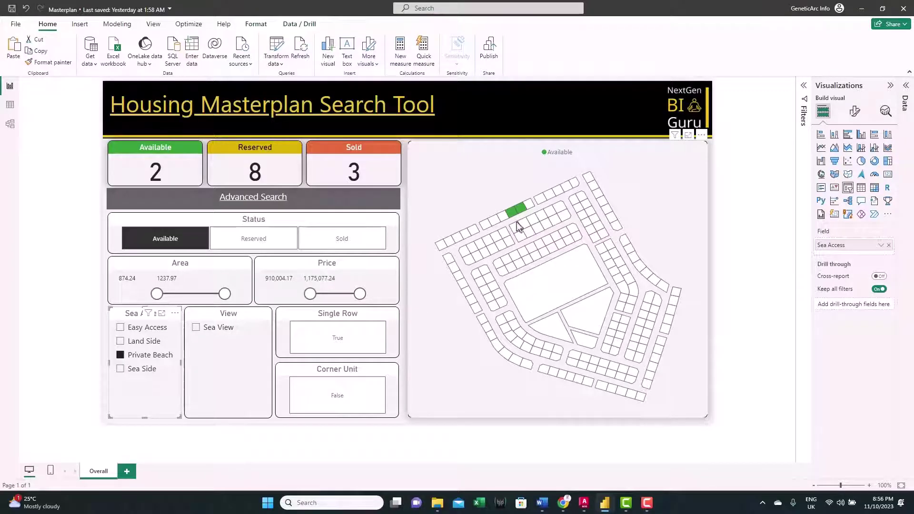
# Step: Turn on Auto zoom and Manual zoom in the plot map's settings
pyautogui.click(435, 308)
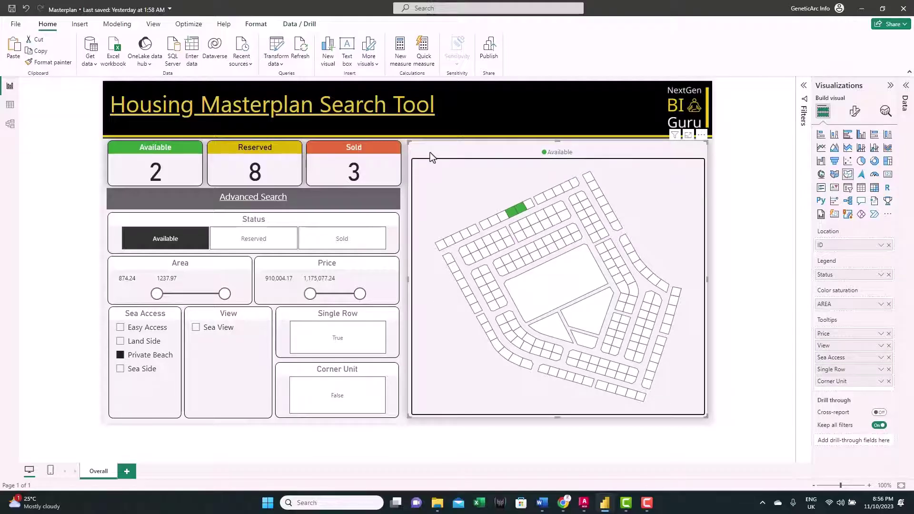
pyautogui.click(855, 113)
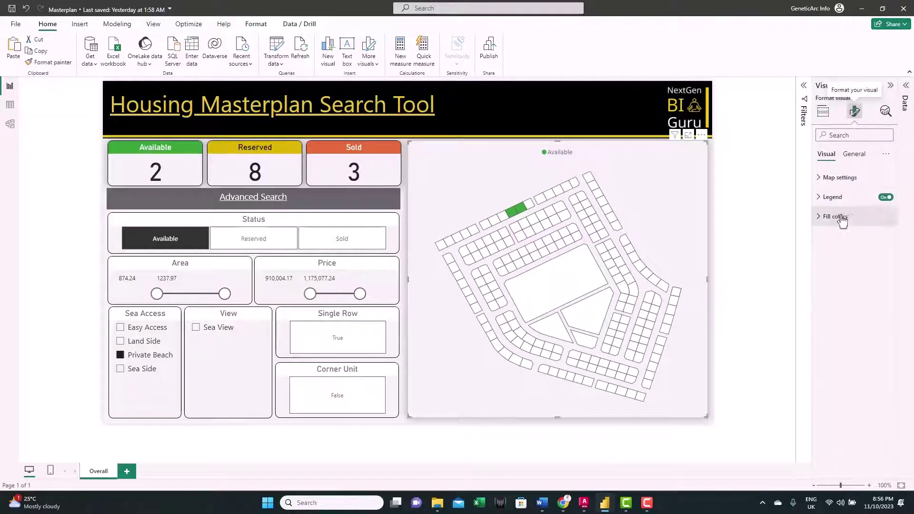
pyautogui.click(837, 179)
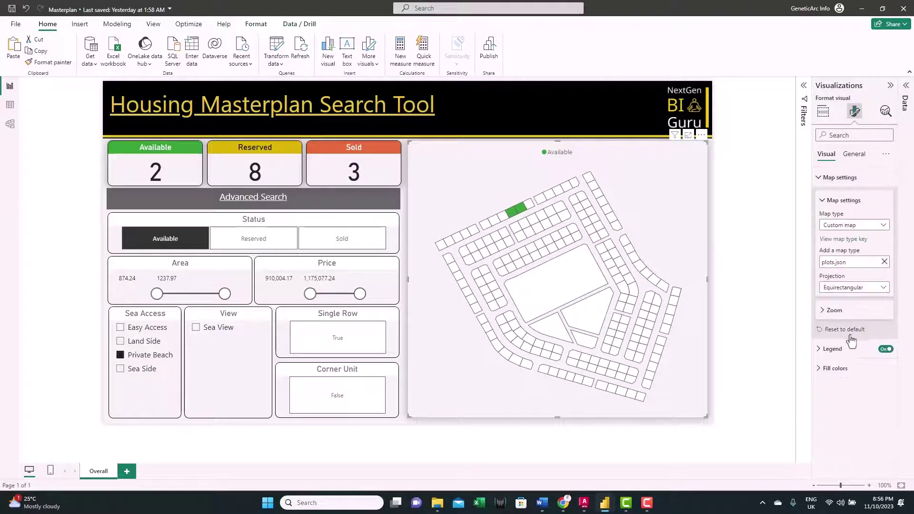
pyautogui.click(834, 311)
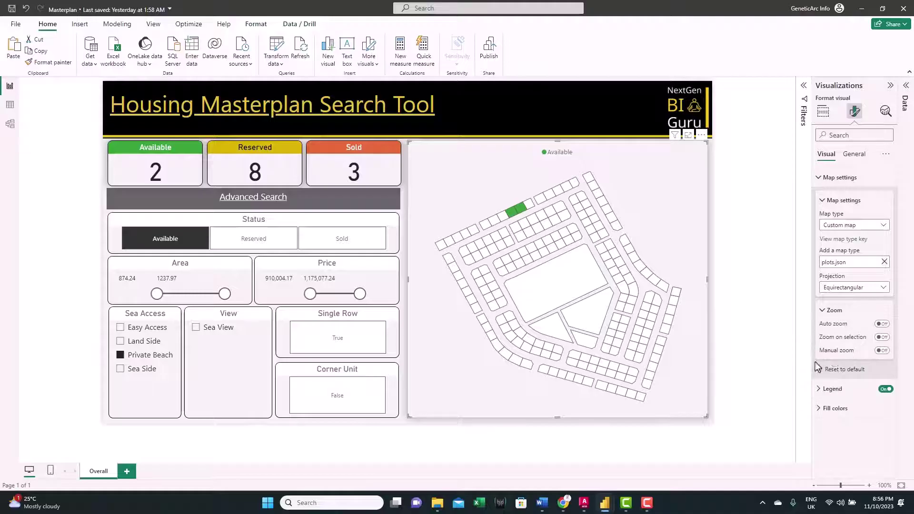
pyautogui.click(882, 327)
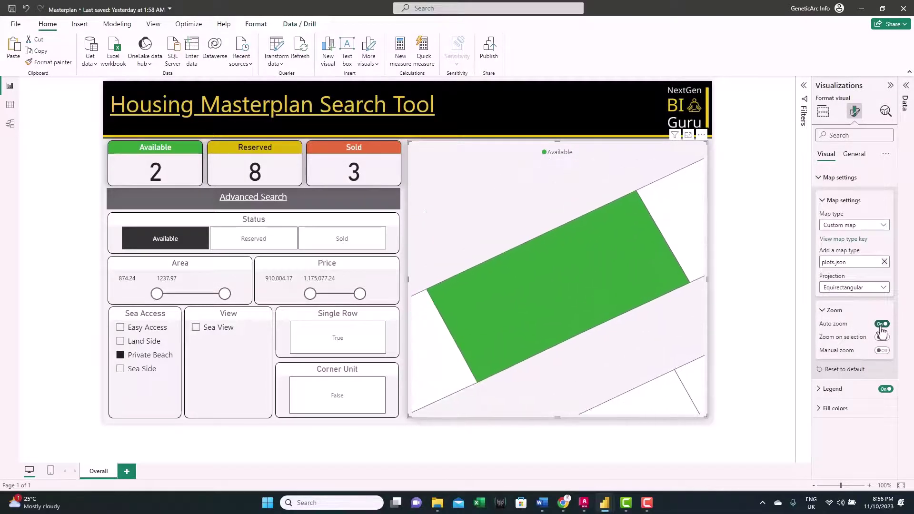
pyautogui.click(882, 351)
# Step: Insert a Reset button and place it at the right end of the Advanced Search bar
pyautogui.click(80, 24)
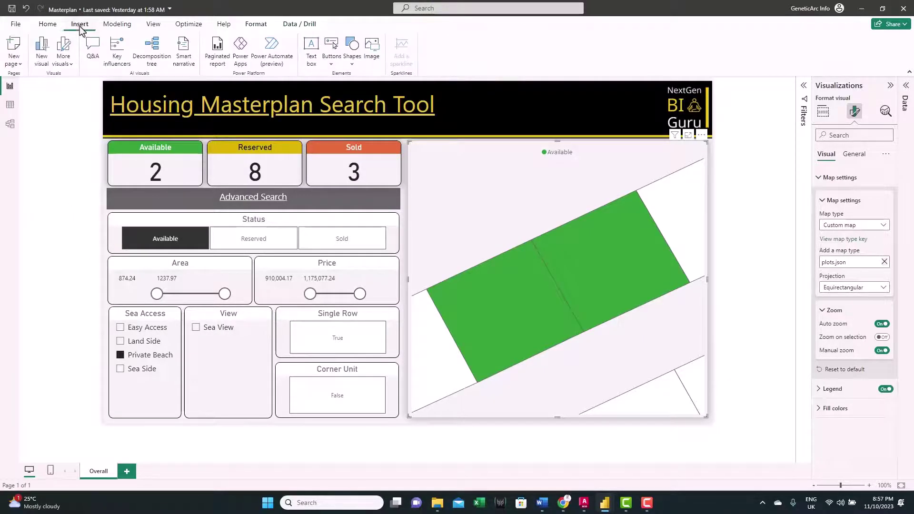
pyautogui.click(332, 62)
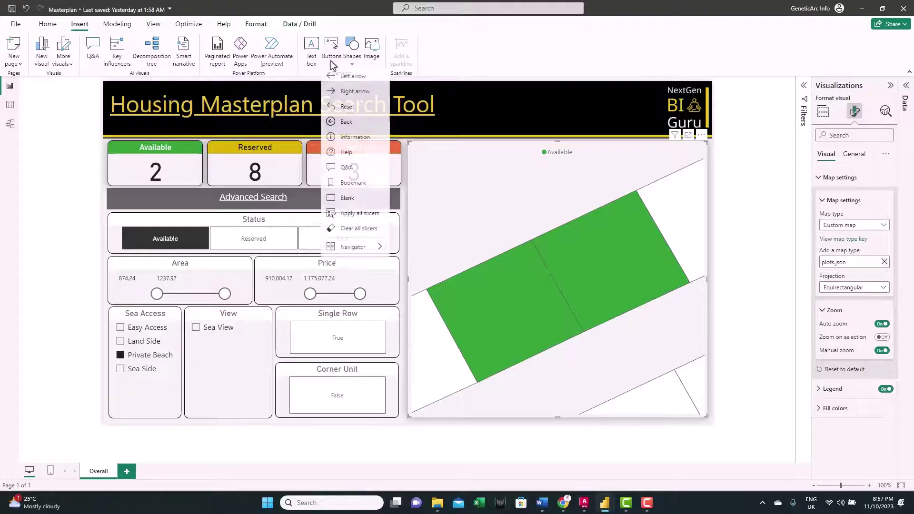
pyautogui.click(352, 113)
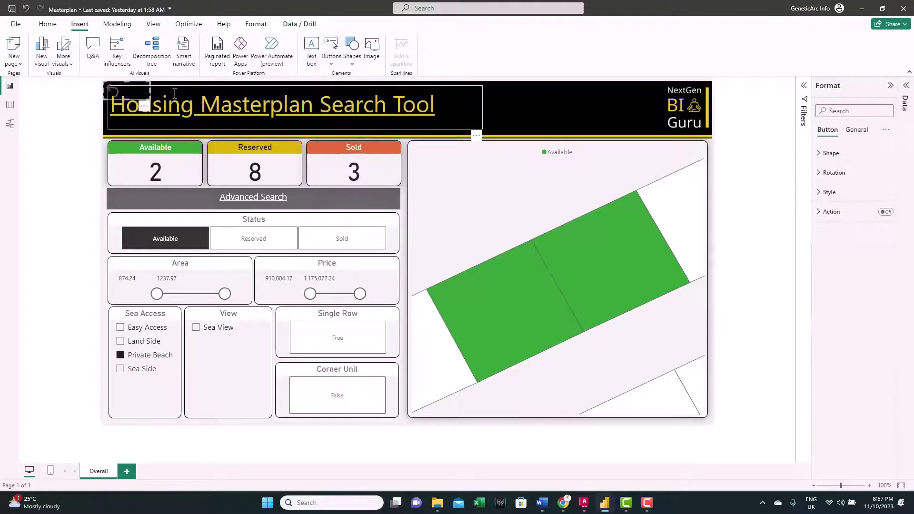
pyautogui.moveTo(128, 97); pyautogui.dragTo(376, 207)
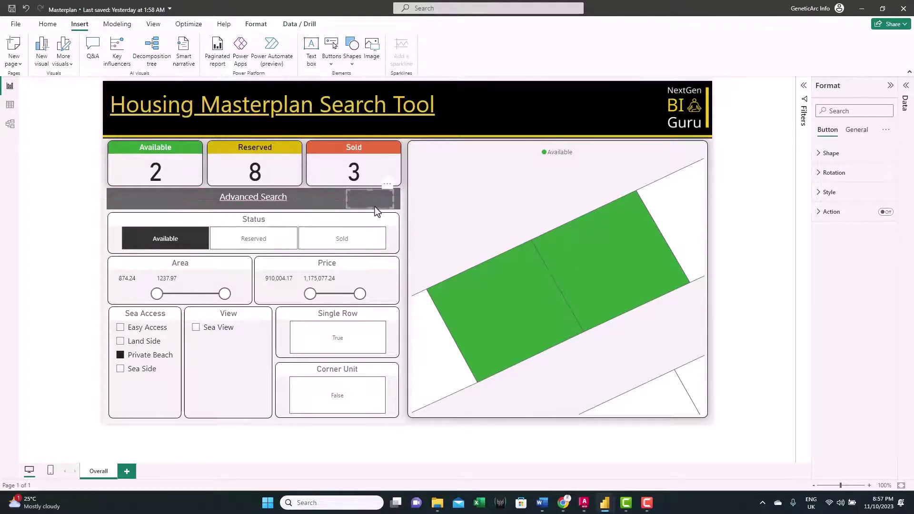
# Step: Turn on the new button's action and set its type to Clear all slicers
pyautogui.click(886, 212)
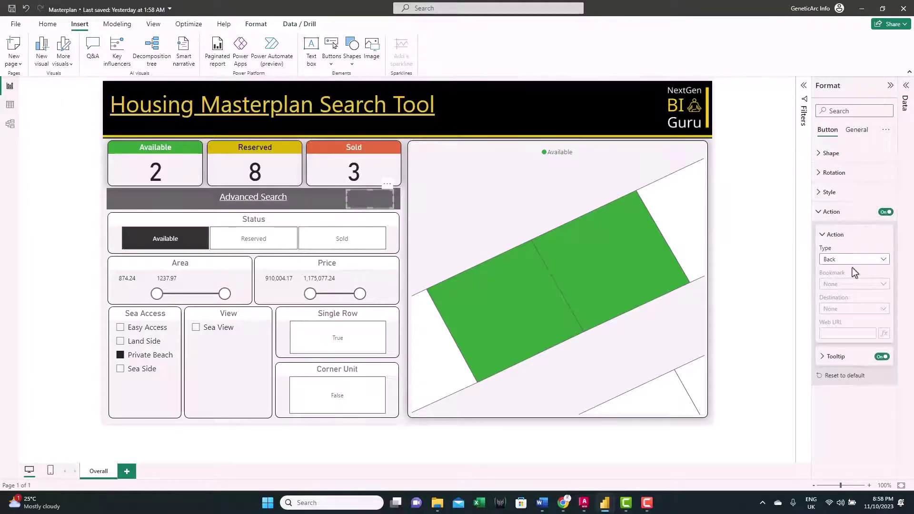
pyautogui.click(863, 262)
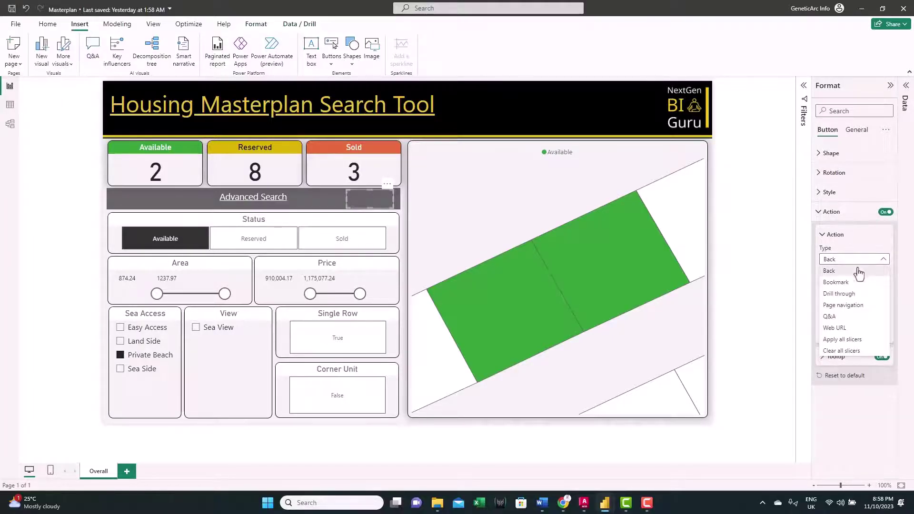
pyautogui.click(856, 352)
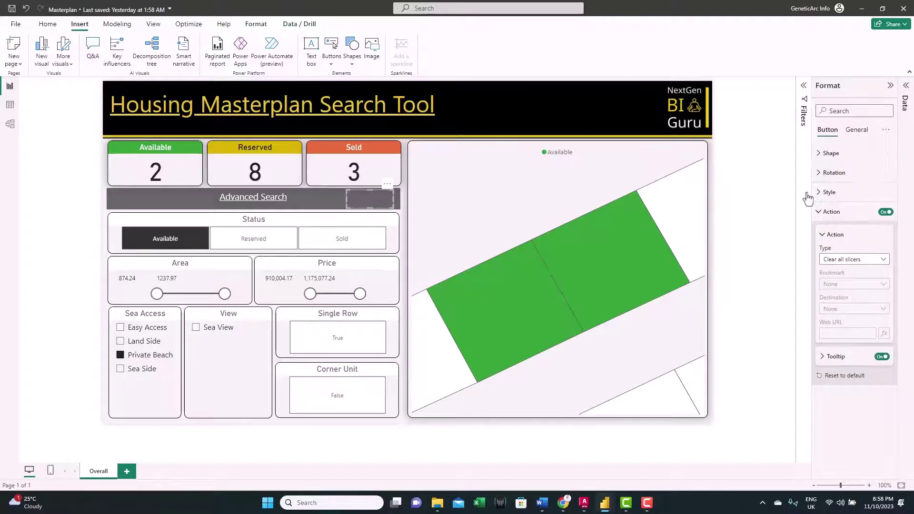
# Step: Set the button text's font color to white and use the button to clear all slicers
pyautogui.click(832, 192)
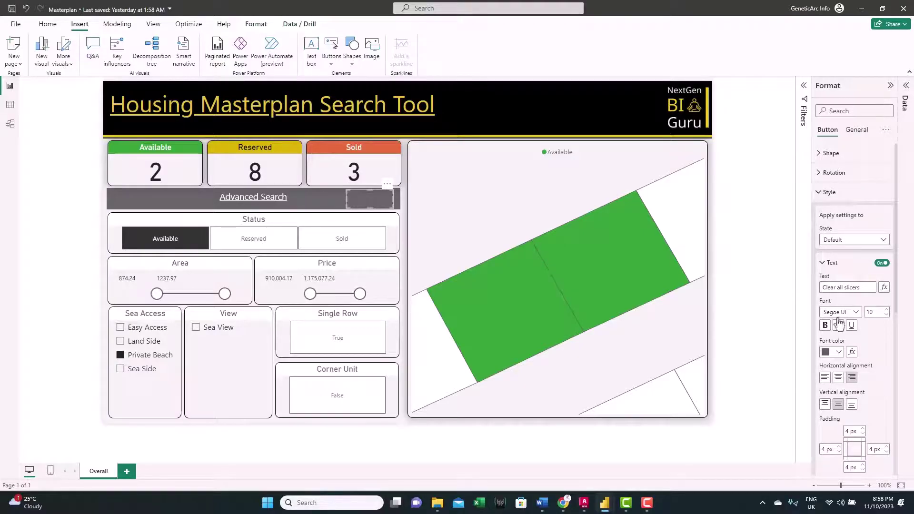
pyautogui.click(837, 353)
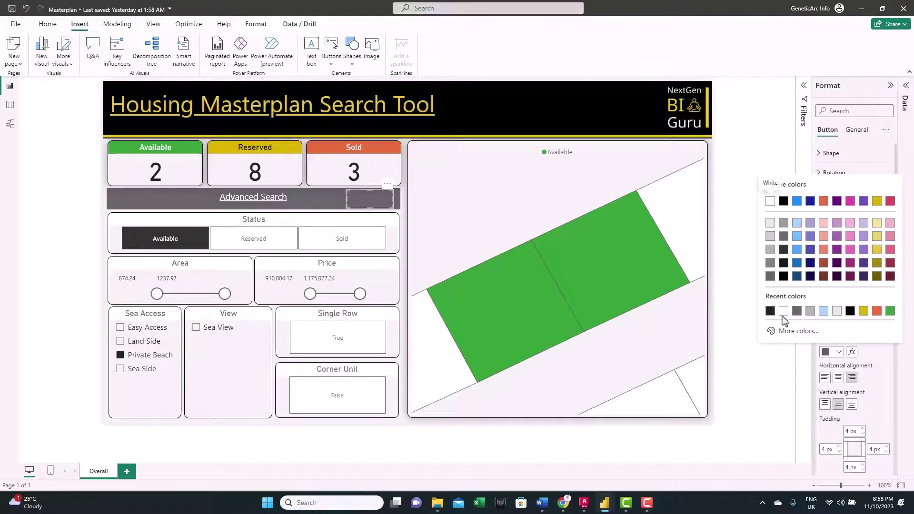
pyautogui.click(784, 311)
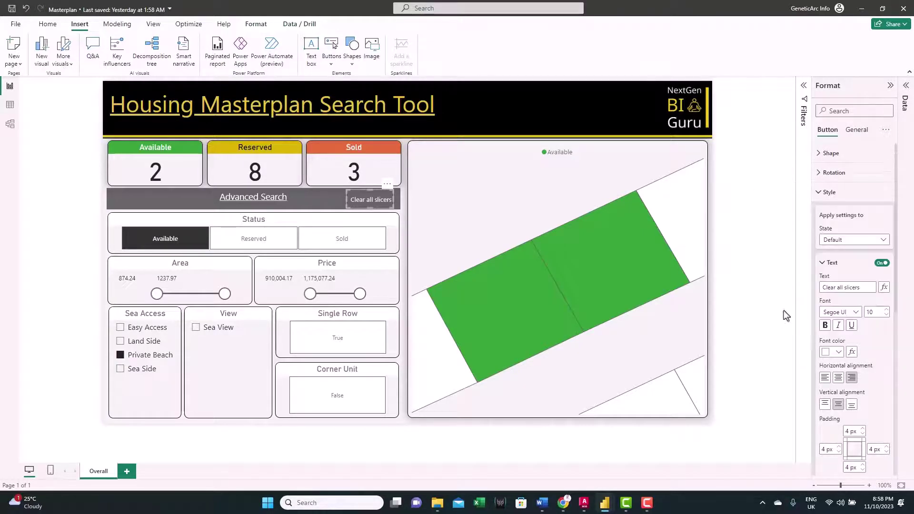
pyautogui.keyDown('ctrl'); pyautogui.click(360, 203); pyautogui.keyUp('ctrl')
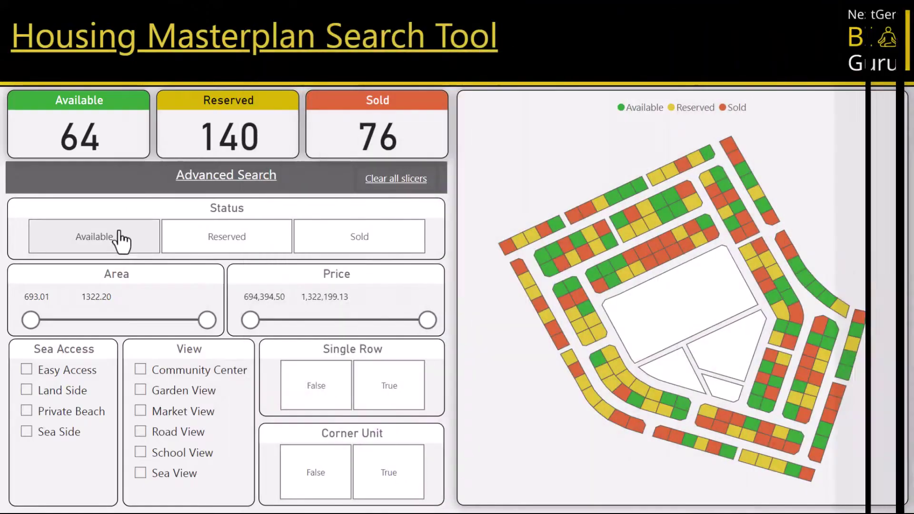
# Step: Filter plots to Available and Reserved, area 849.56–1180.21, price 909,583.05–1,179,342.87 and Sea Side access, trying the Sea View filter
pyautogui.click(120, 240)
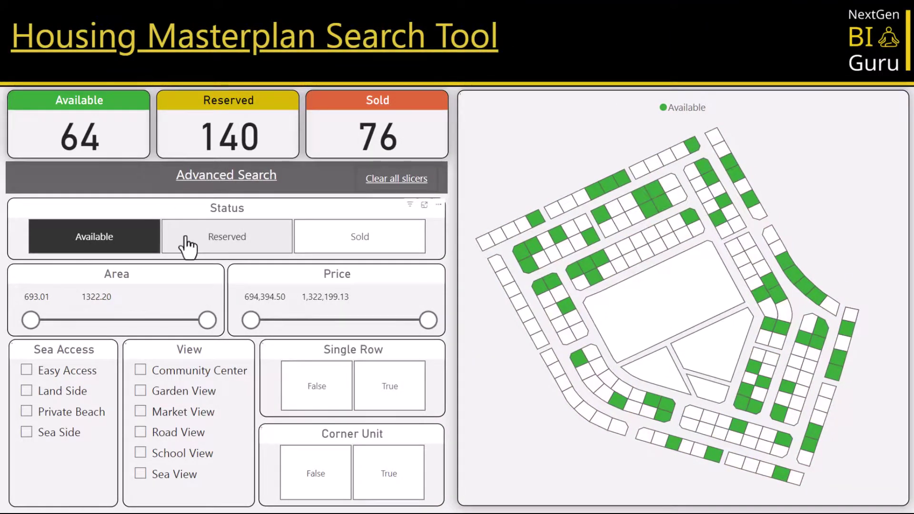
pyautogui.click(187, 246)
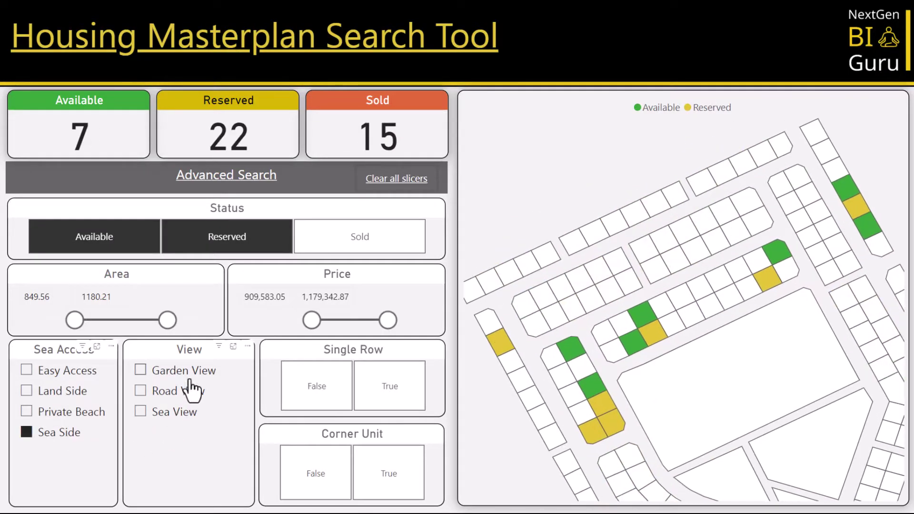
pyautogui.click(184, 415)
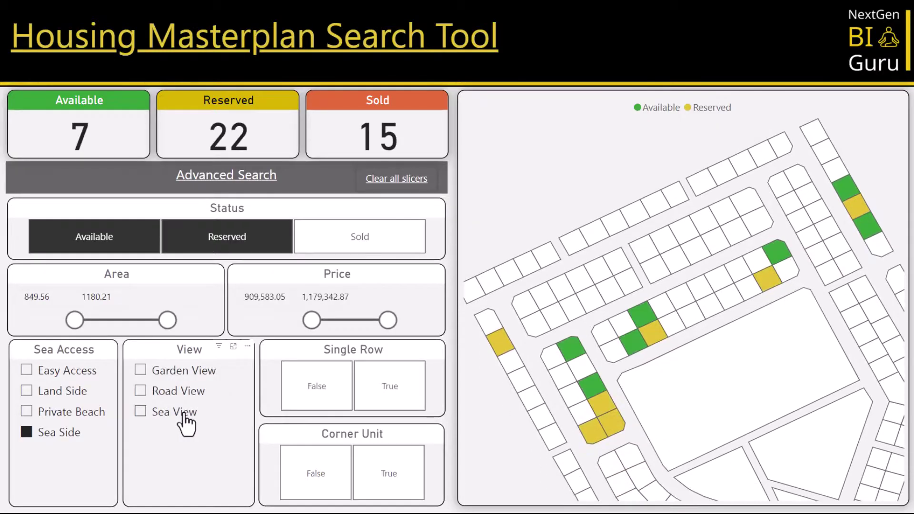
# Step: Try the Single Row True and Corner Unit True filters in turn, and clear all slicers with the report button
pyautogui.click(399, 409)
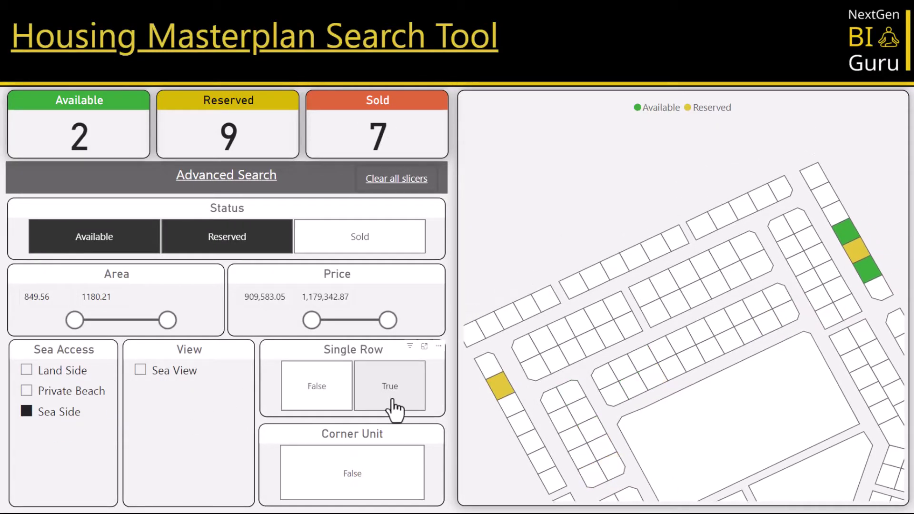
pyautogui.click(381, 407)
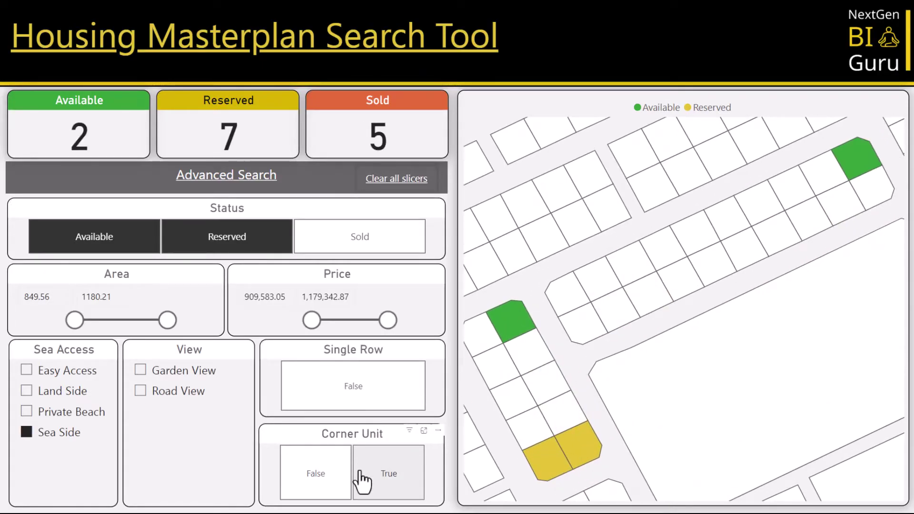
pyautogui.click(362, 481)
pyautogui.click(405, 184)
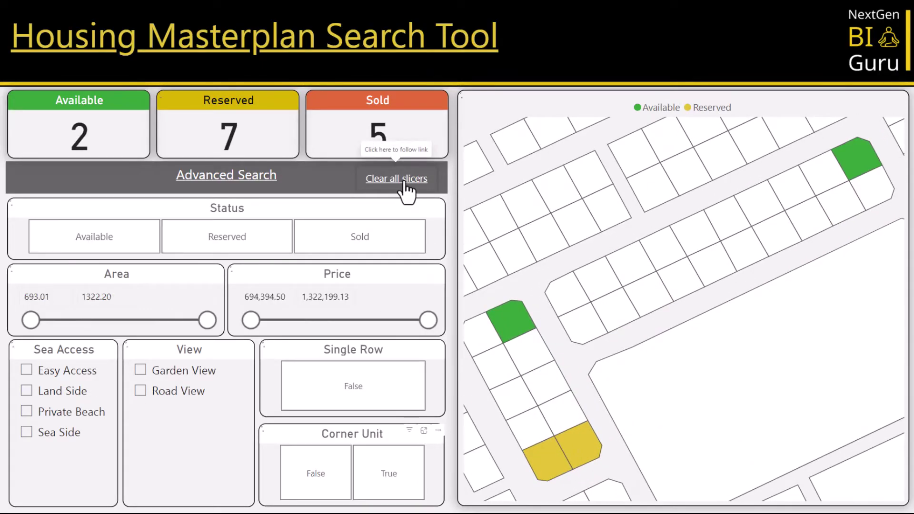